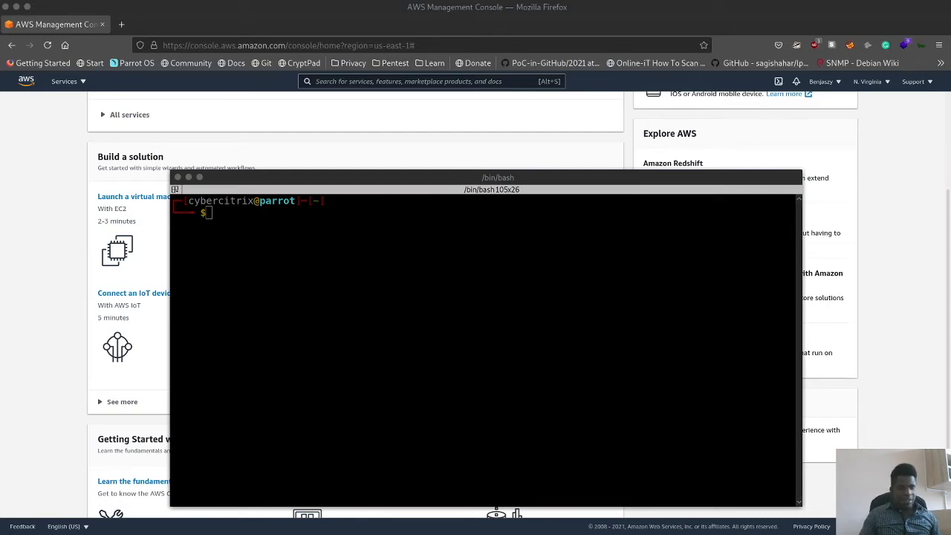
Step: Display the contents of the Lab-Task file with cat in the terminal, then minimize the terminal window
click(278, 302)
text(ca)
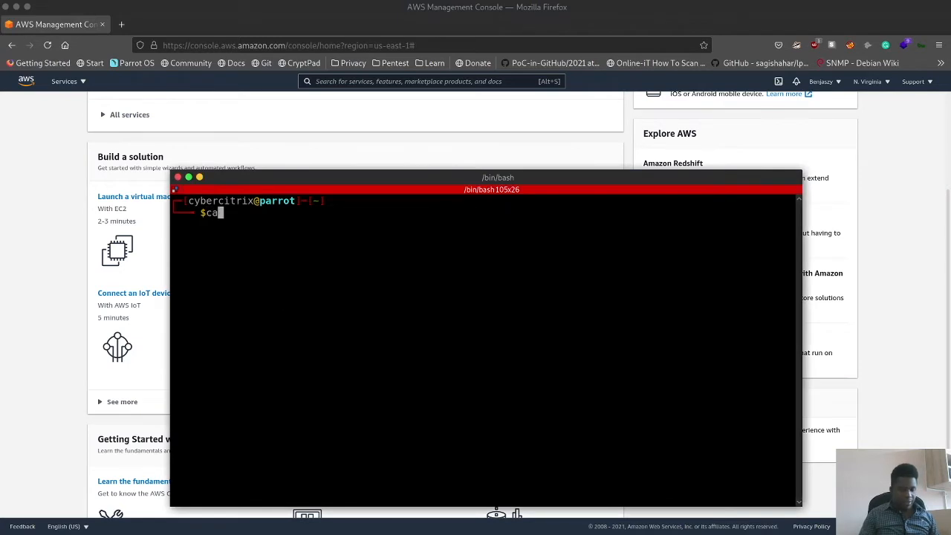
text(t Lab-Task)
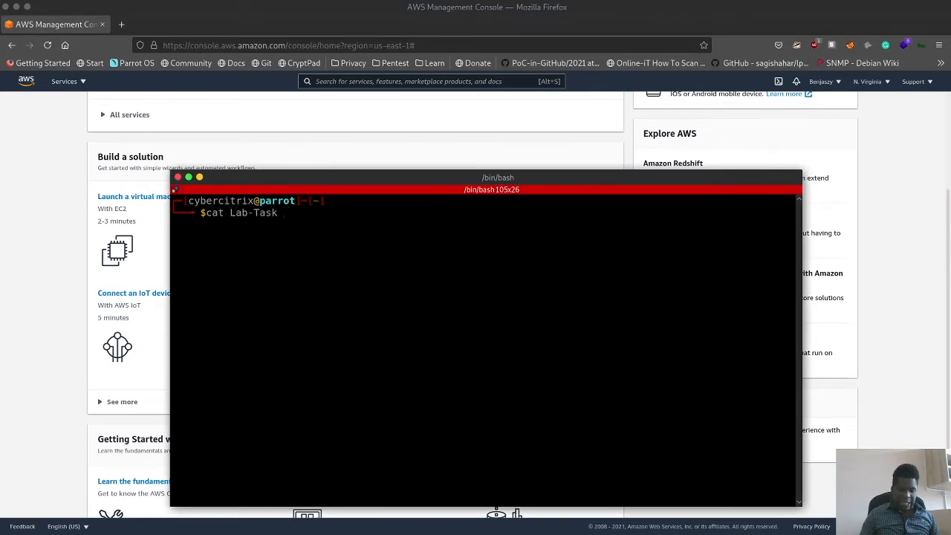
key(Return)
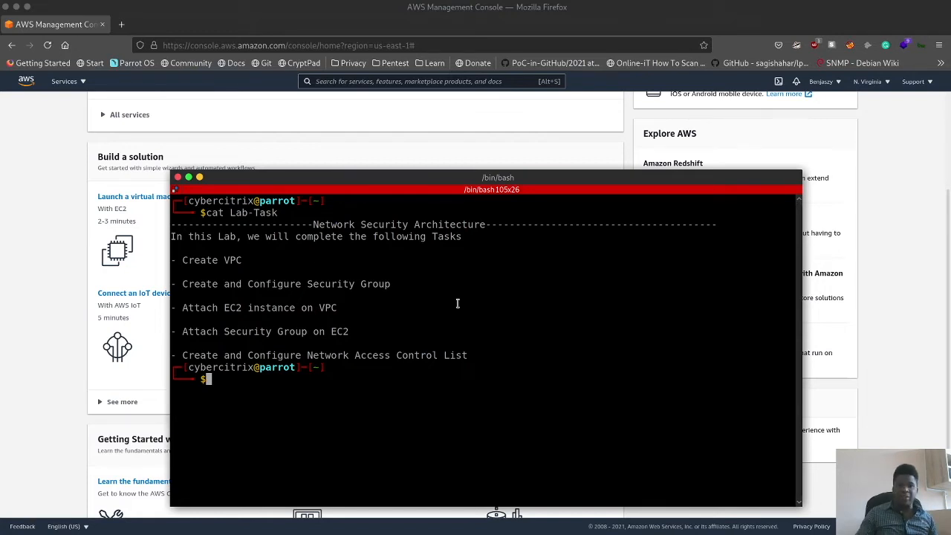
click(201, 178)
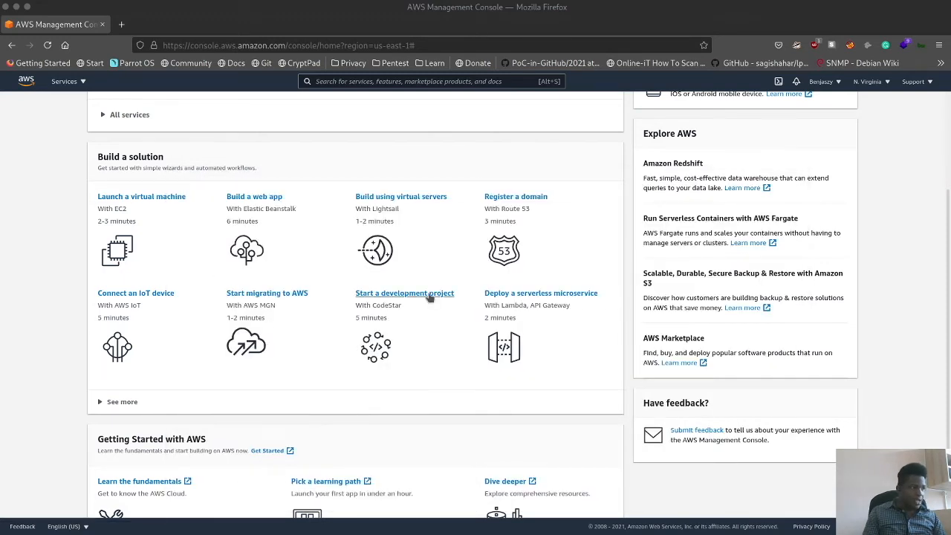
Step: Search the AWS services for "vpc" and open the VPC service
click(441, 81)
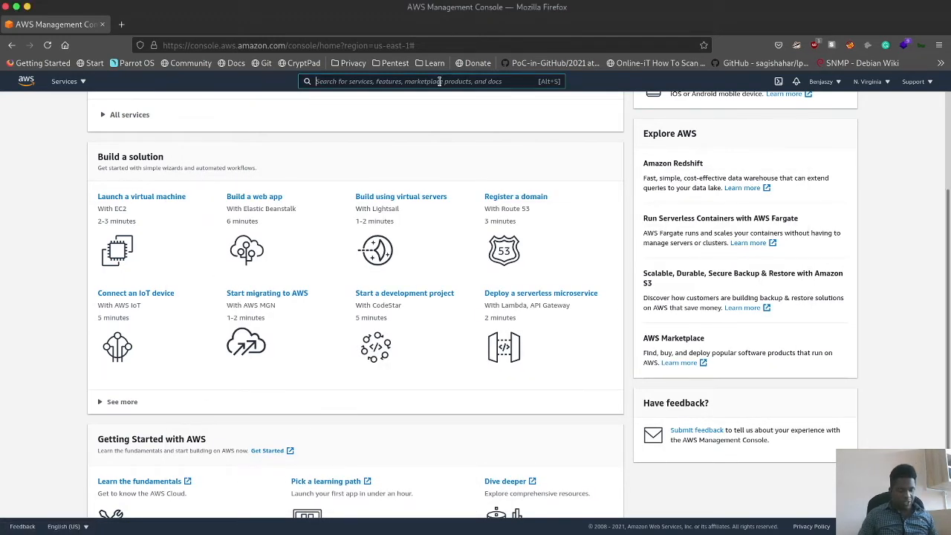
text(vpc)
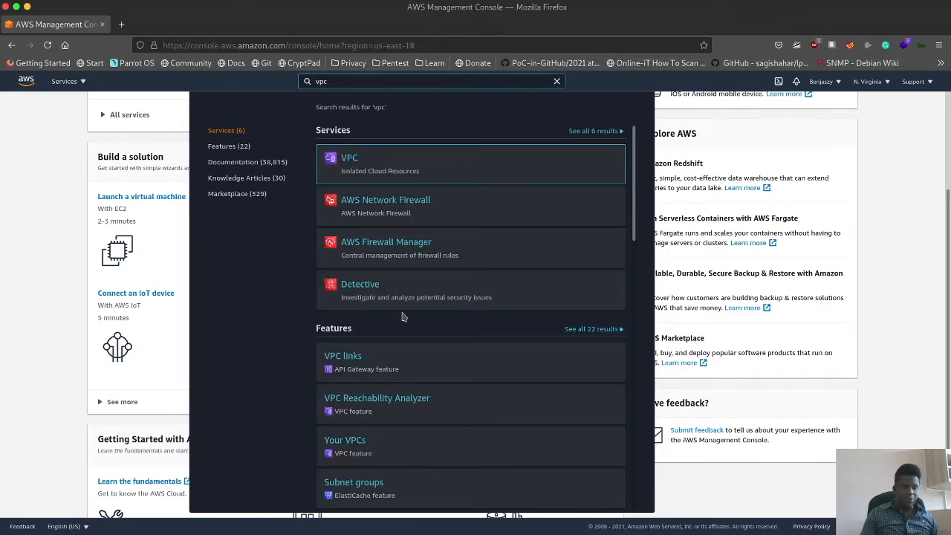
click(53, 152)
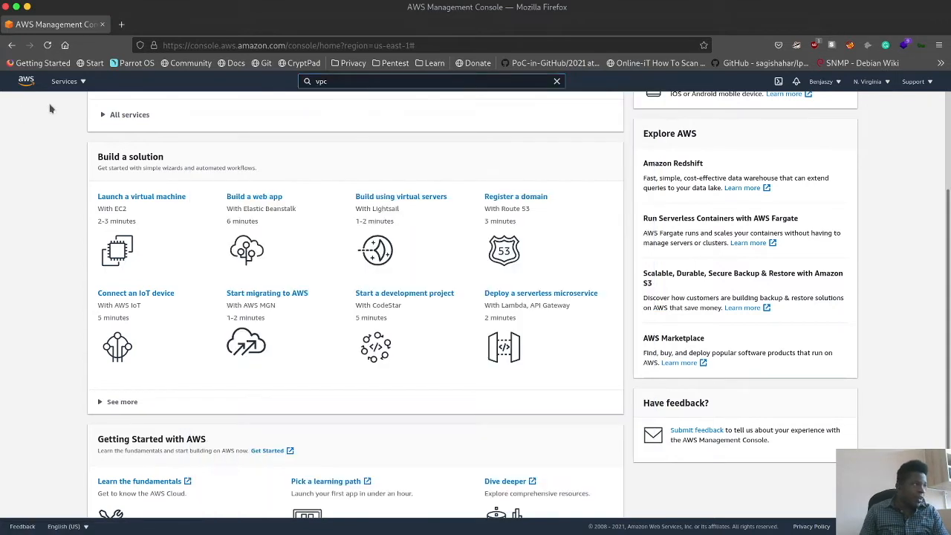
click(83, 83)
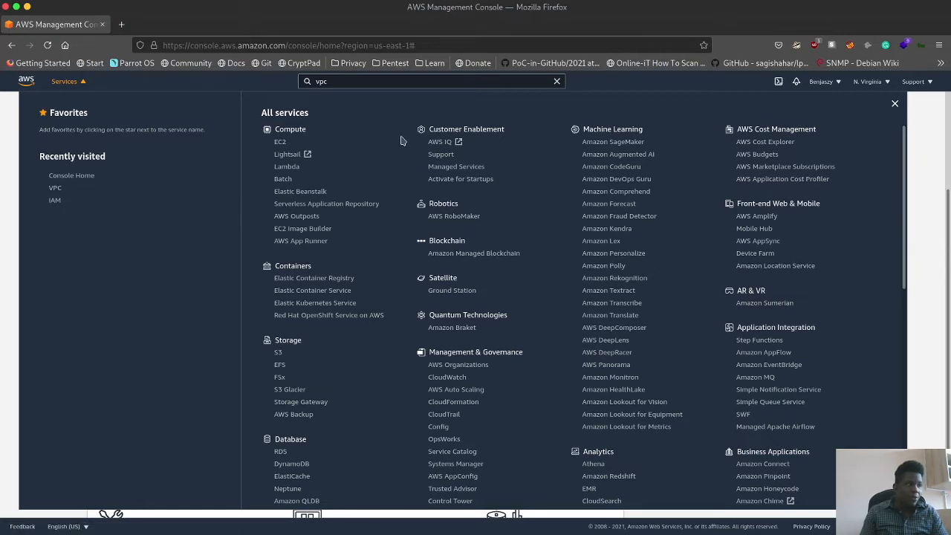
click(334, 83)
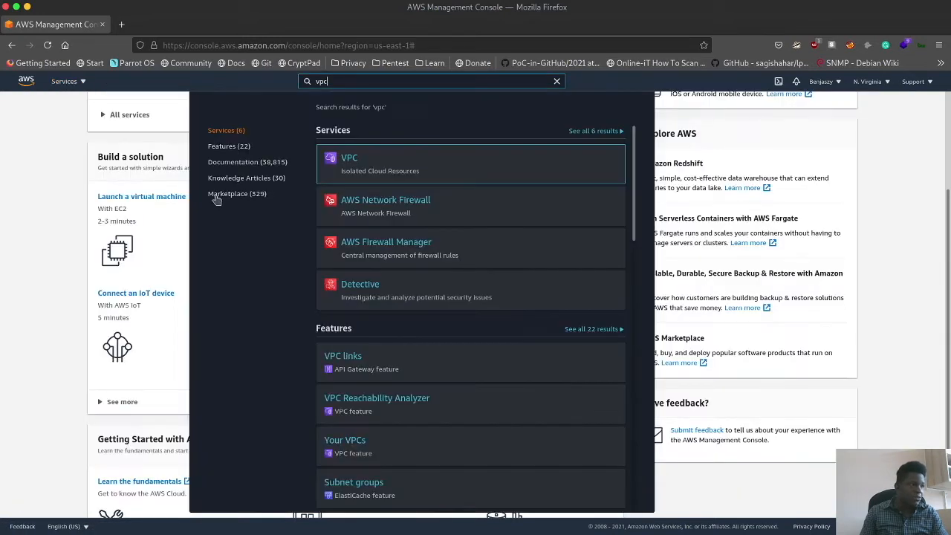
click(353, 159)
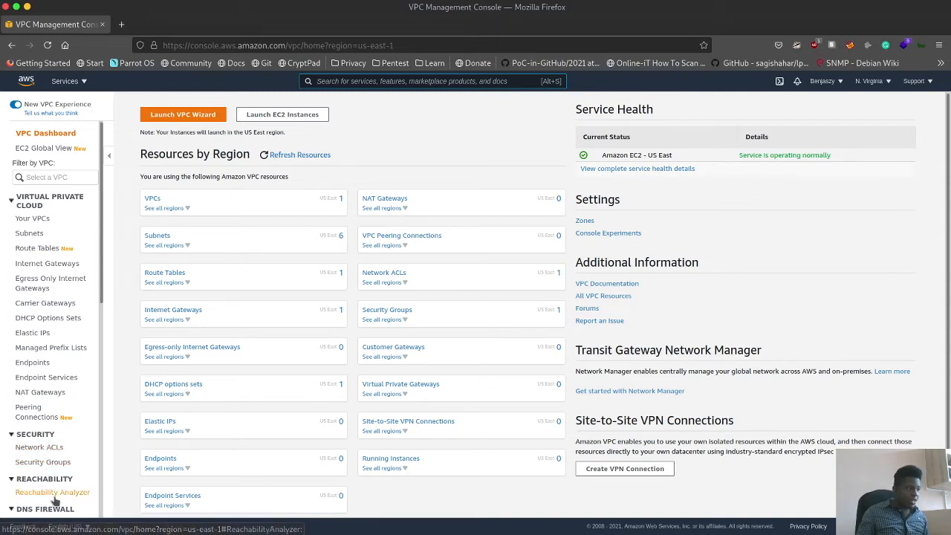
Step: Examine the VPC console's navigation sections, from security and firewalls to VPN, transit gateways and traffic mirroring
scroll(56, 502, down, 2)
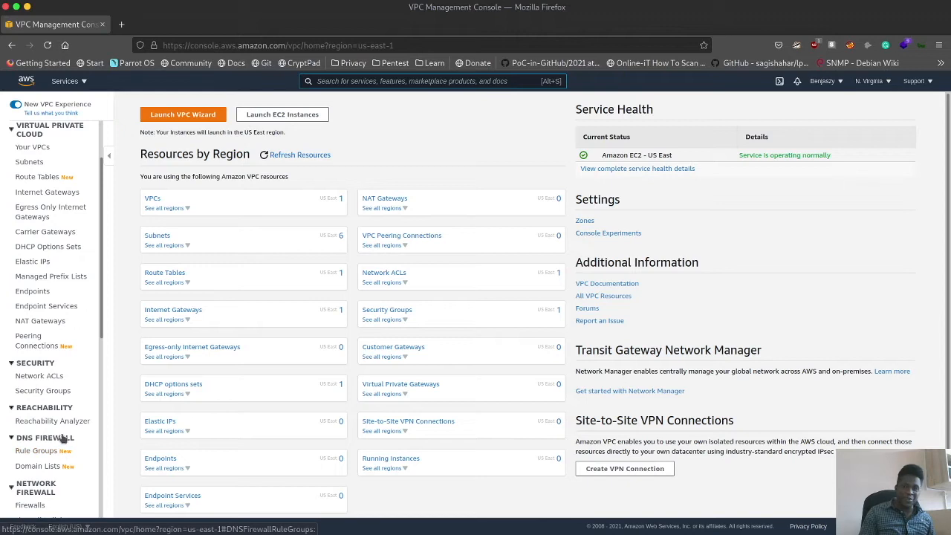
scroll(65, 431, down, 3)
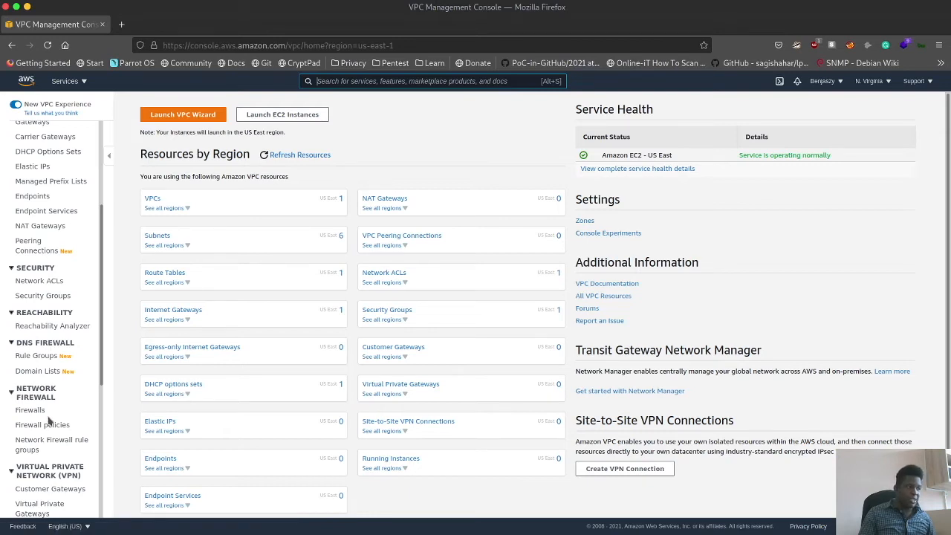
scroll(49, 422, down, 1)
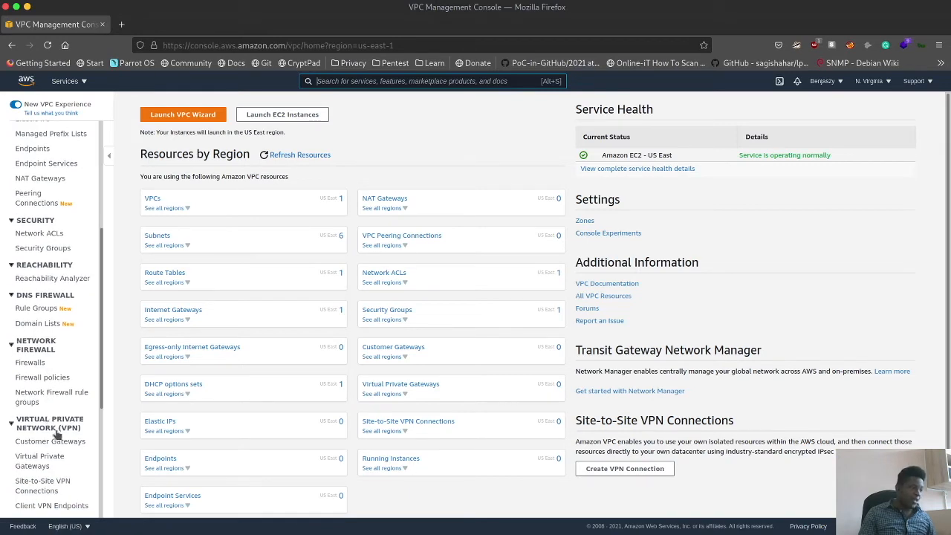
scroll(61, 447, down, 1)
scroll(61, 447, down, 1)
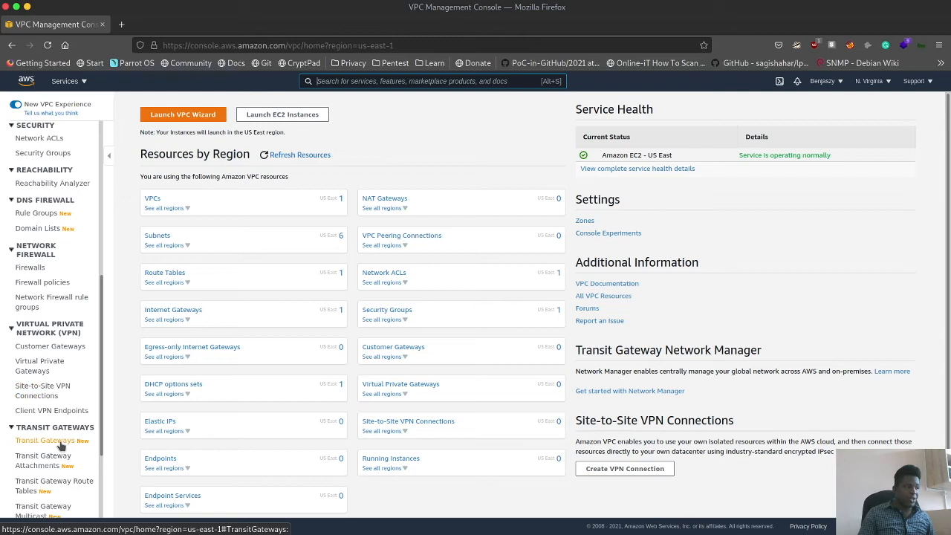
scroll(62, 445, down, 2)
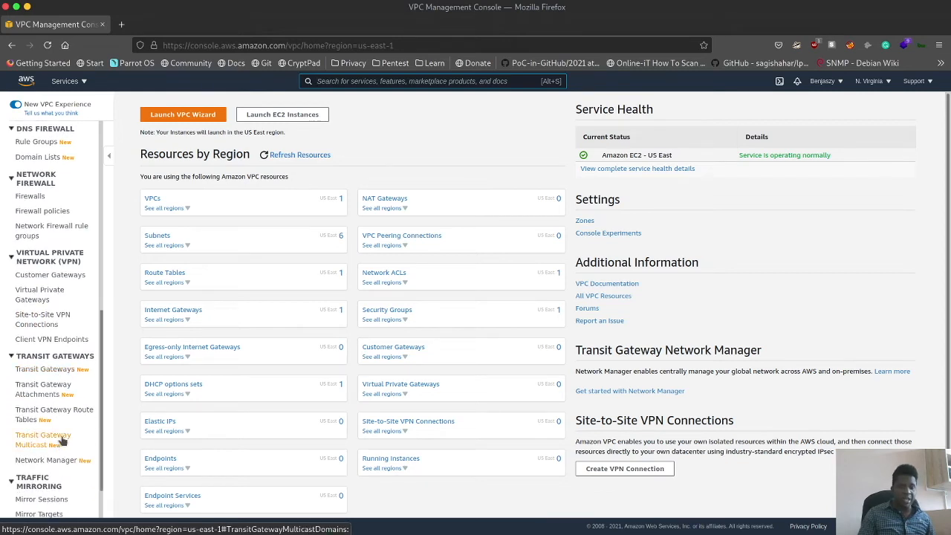
scroll(62, 440, down, 1)
scroll(63, 439, up, 7)
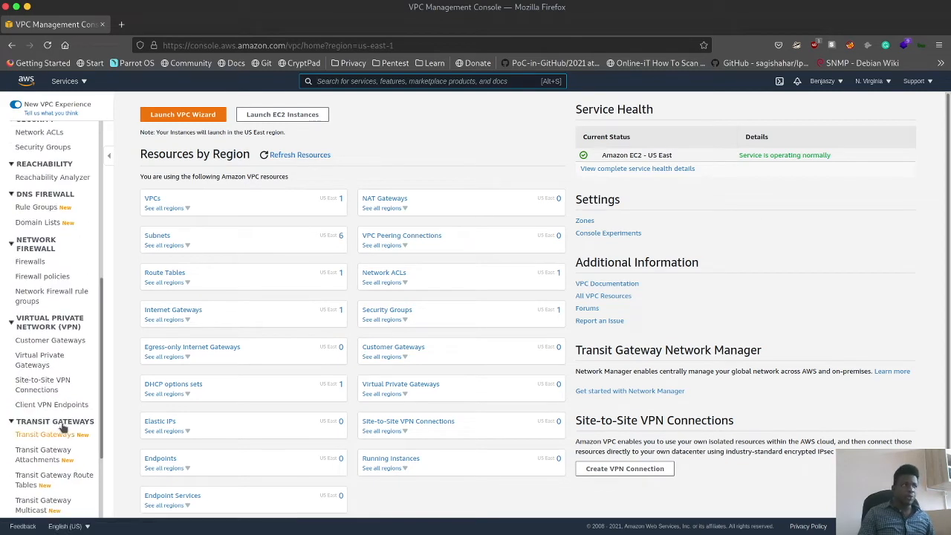
Step: Launch the VPC wizard with the single public subnet configuration and name the VPC YouLab
click(198, 118)
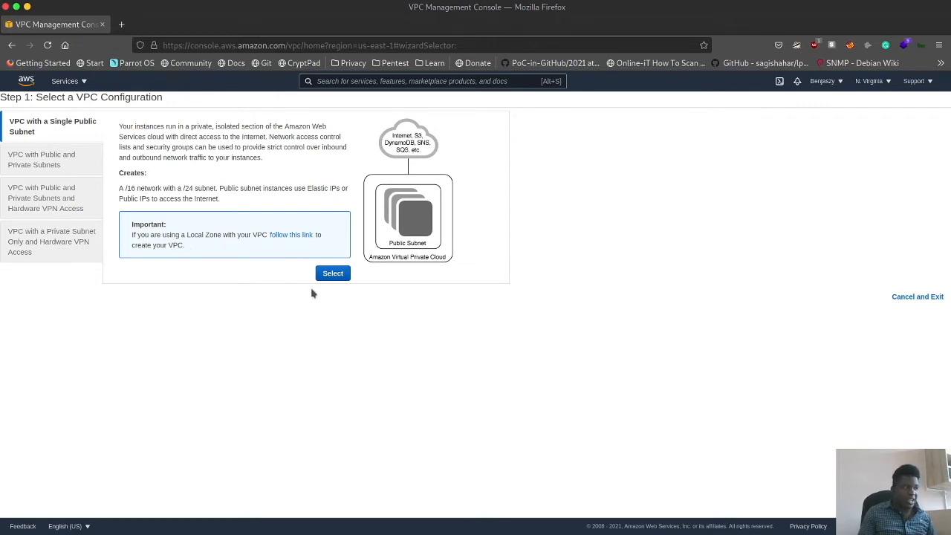
click(333, 275)
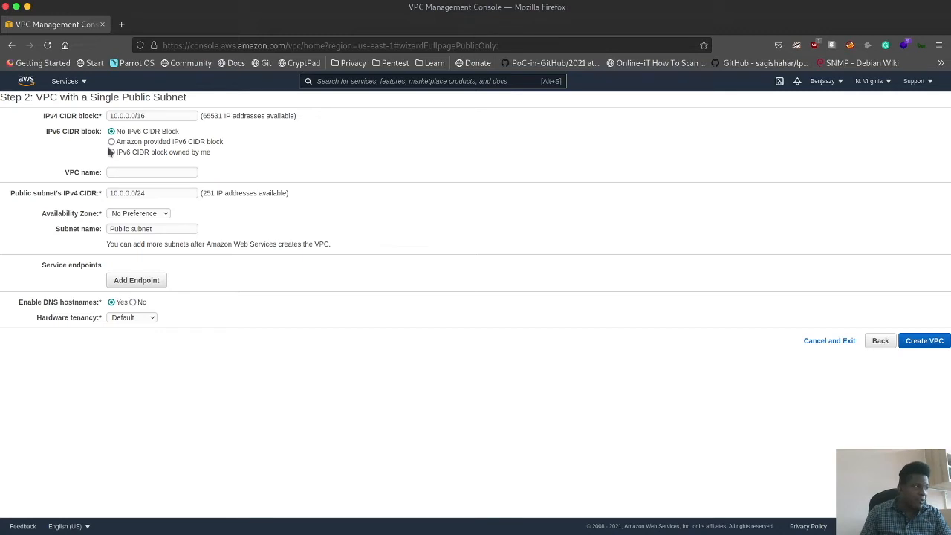
click(127, 175)
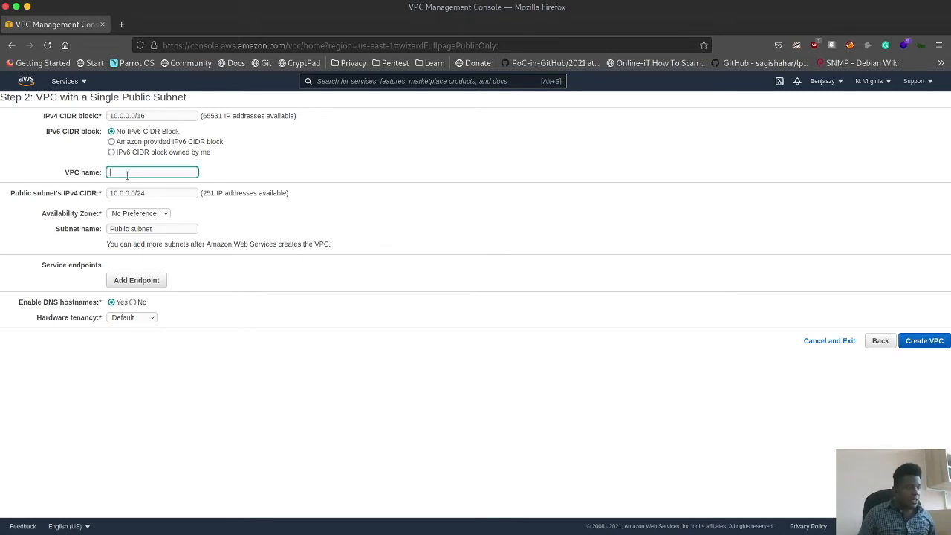
text(You)
text(Le)
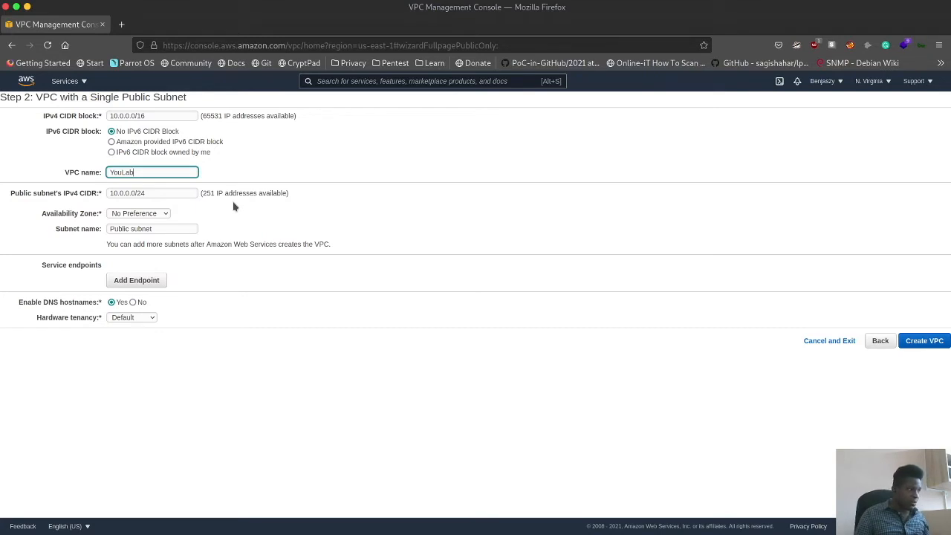
Step: Keep the availability zone at No Preference and rename the public subnet as YouN
click(166, 214)
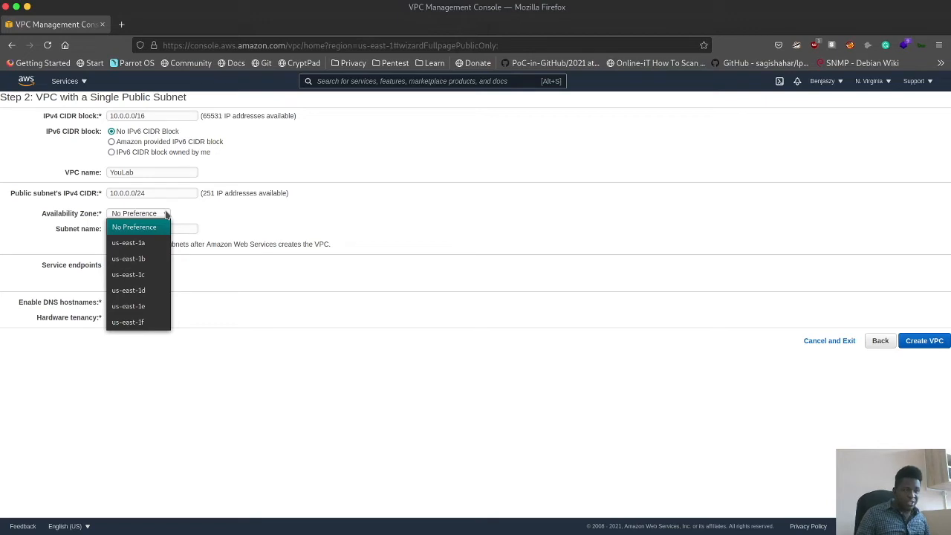
click(206, 220)
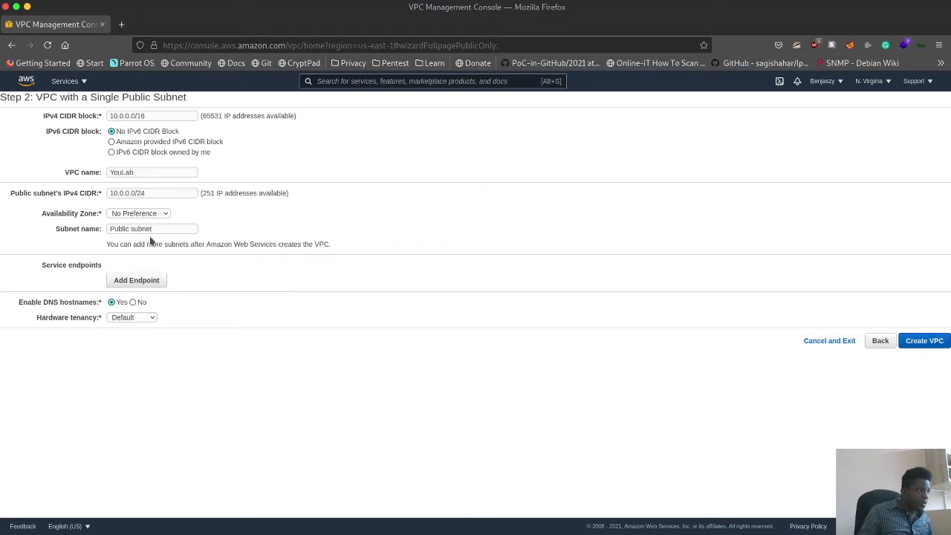
click(153, 229)
drag(154, 229, 45, 236)
key(BackSpace)
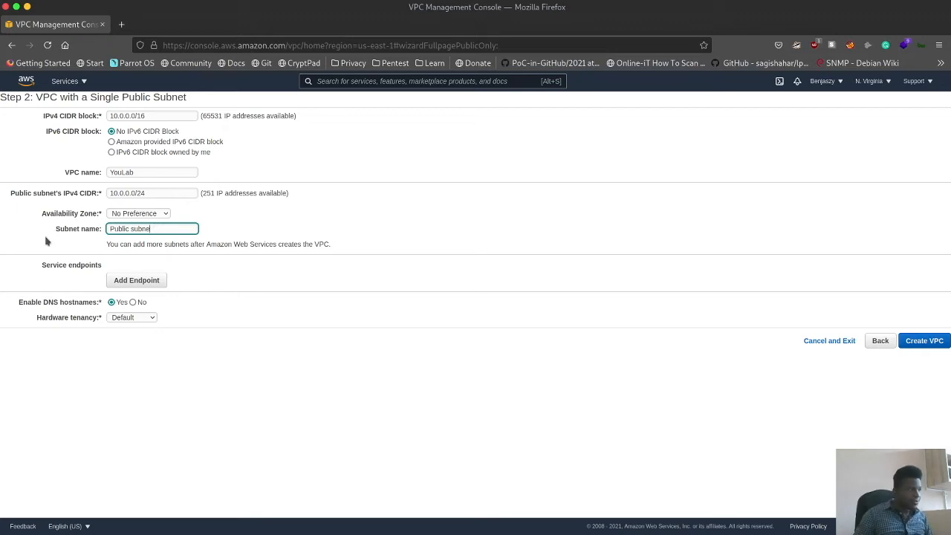
key(BackSpace)
key(BackSpace)
key(BackSpace)
key(BackSpace)
key(BackSpace)
key(BackSpace)
key(BackSpace)
key(BackSpace)
key(BackSpace)
key(BackSpace)
key(BackSpace)
key(BackSpace)
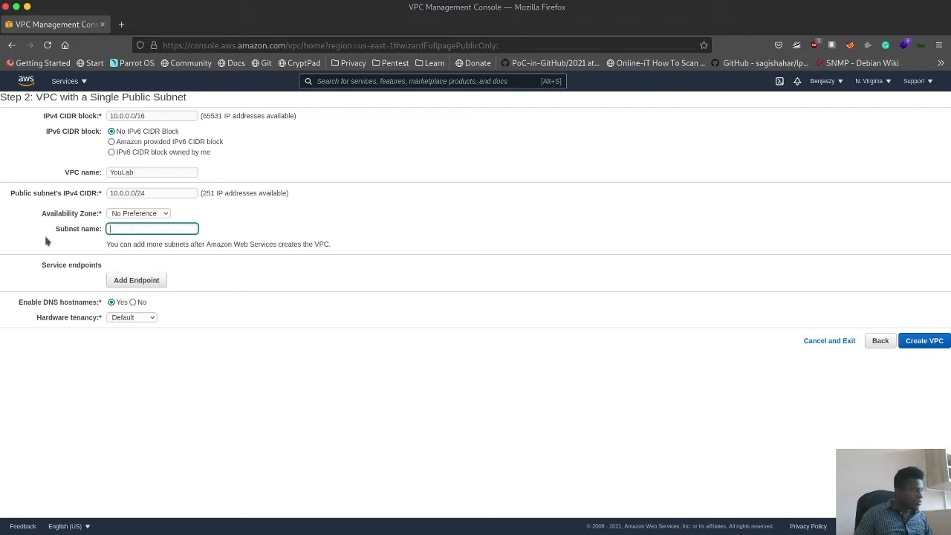
text(You)
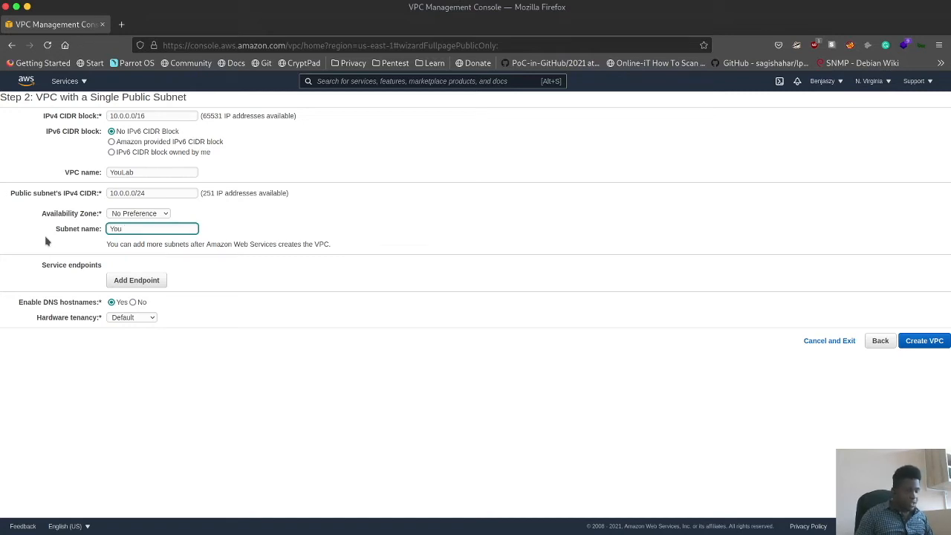
text(N)
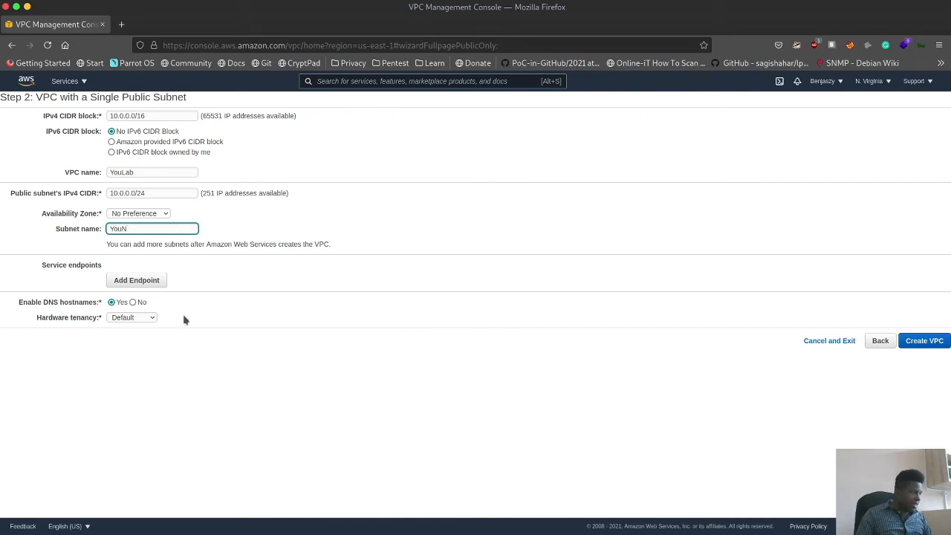
Step: Keep the hardware tenancy at Default and create the VPC
click(133, 319)
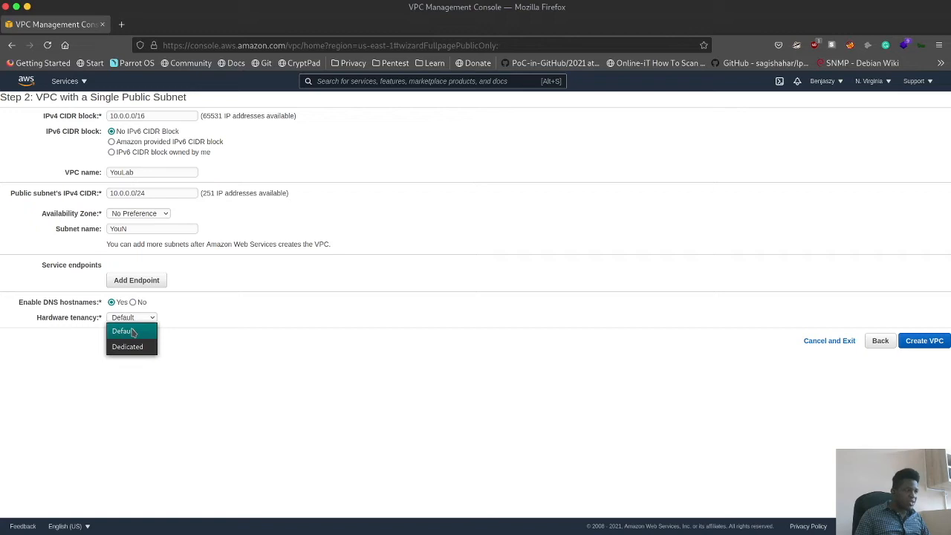
click(133, 331)
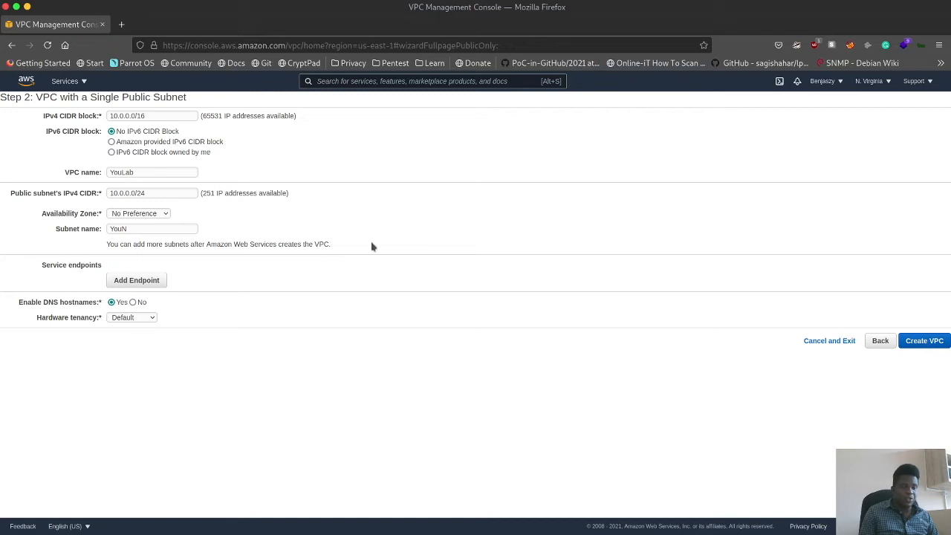
click(932, 343)
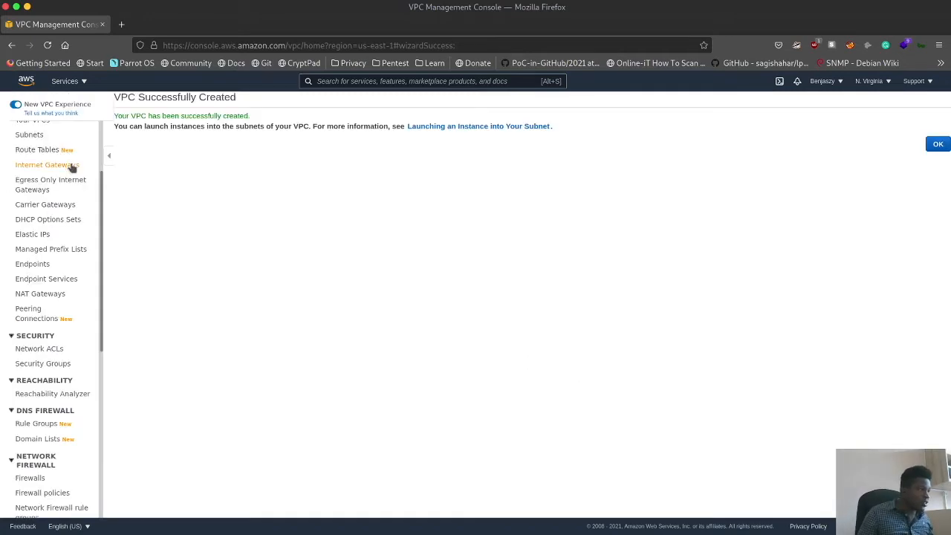
Step: Open the list of your VPCs and inspect all its columns, including route table, network ACL and tenancy
scroll(70, 182, down, 3)
scroll(70, 182, up, 6)
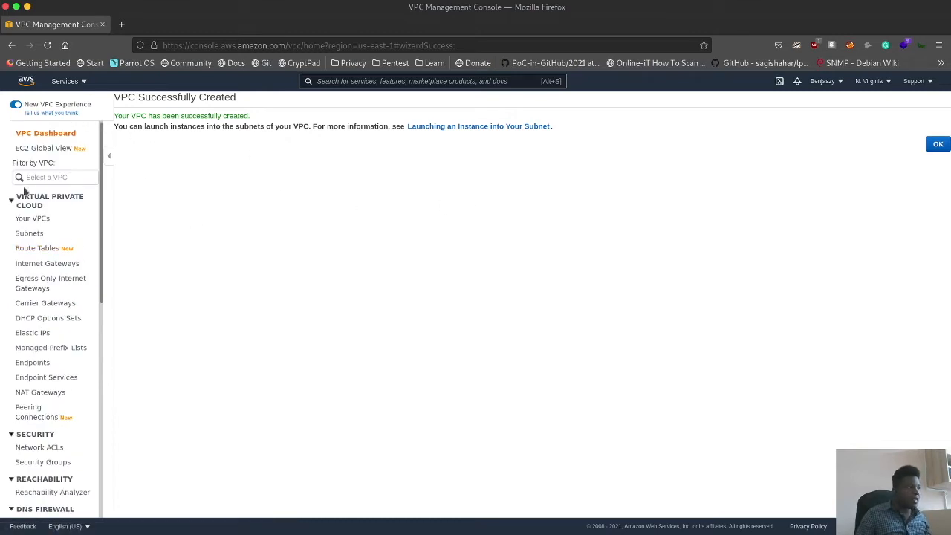
click(35, 220)
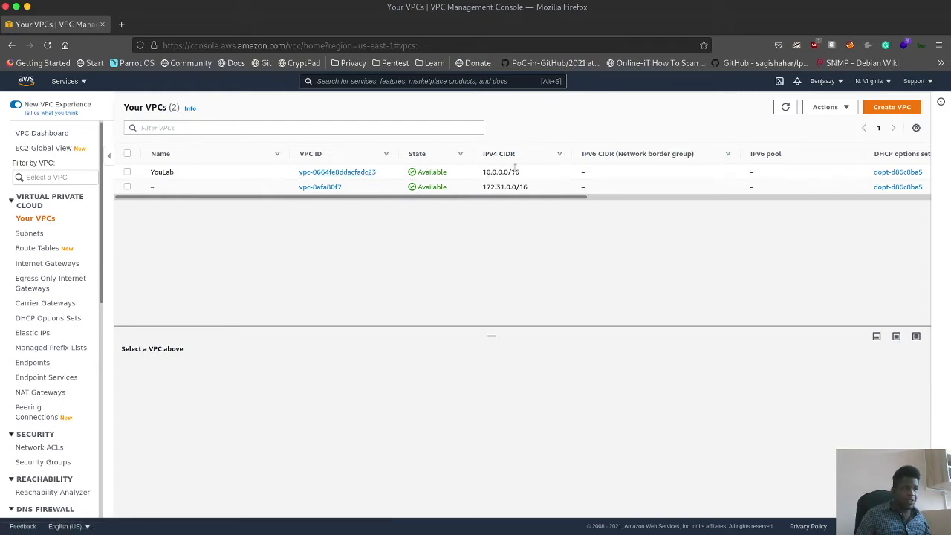
drag(457, 199, 826, 221)
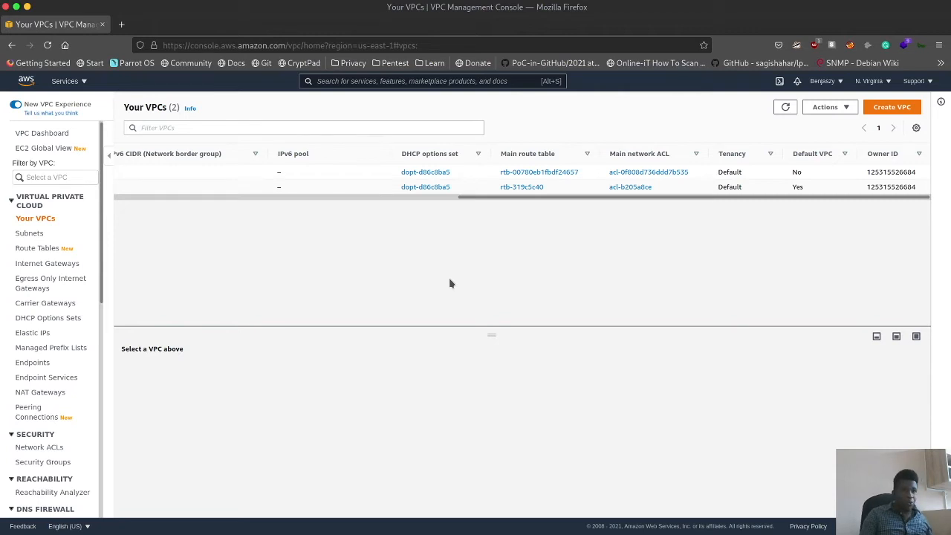
Step: Open the DHCP options set of the YouLab VPC and review its details
click(429, 174)
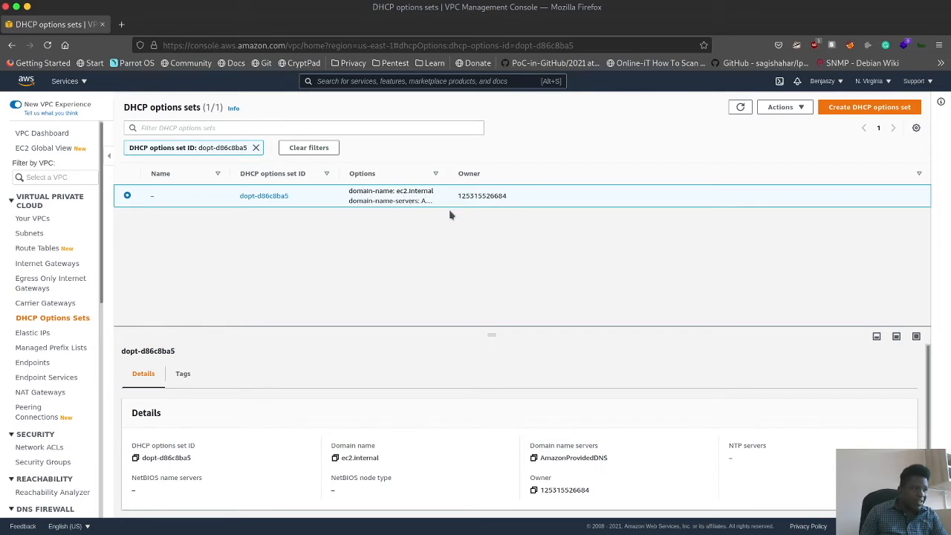
scroll(364, 387, down, 1)
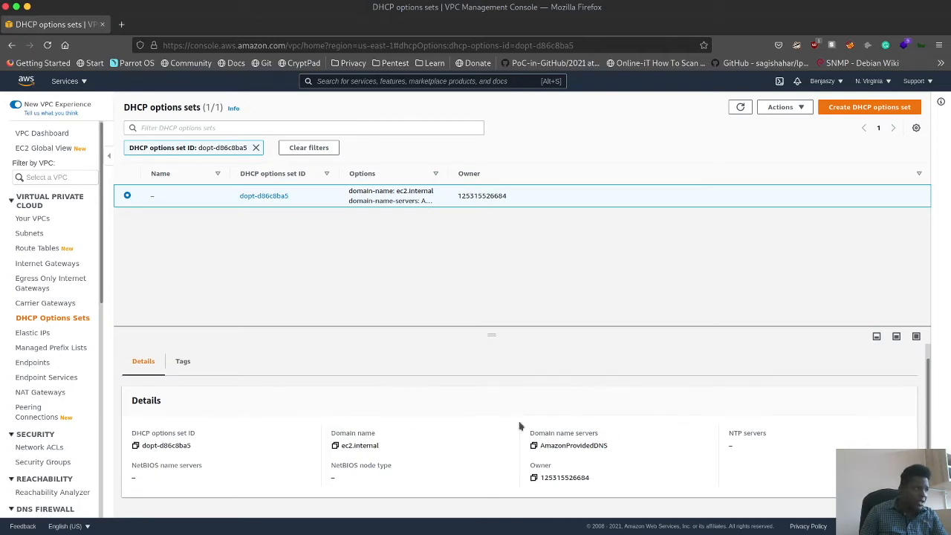
scroll(305, 368, up, 1)
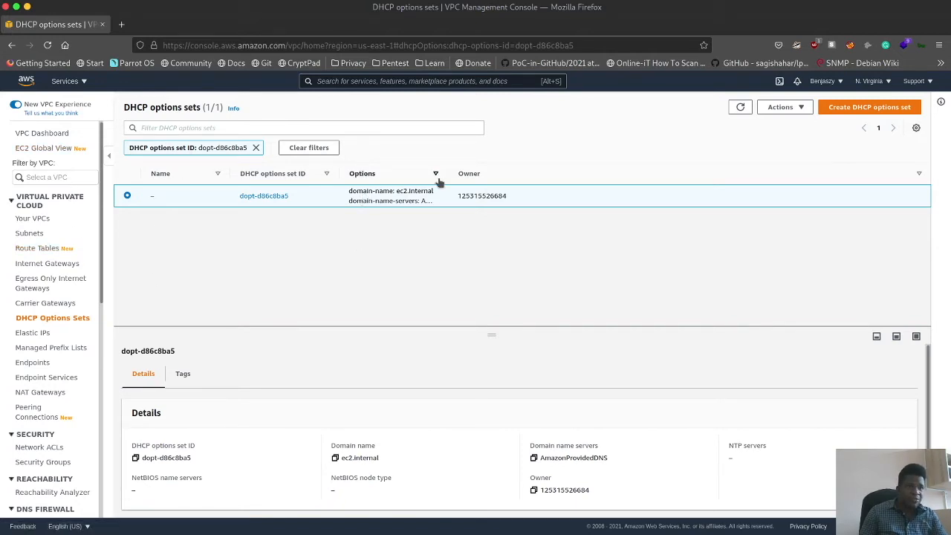
Step: Return to the list of your VPCs and review the YouLab VPC's details
click(11, 45)
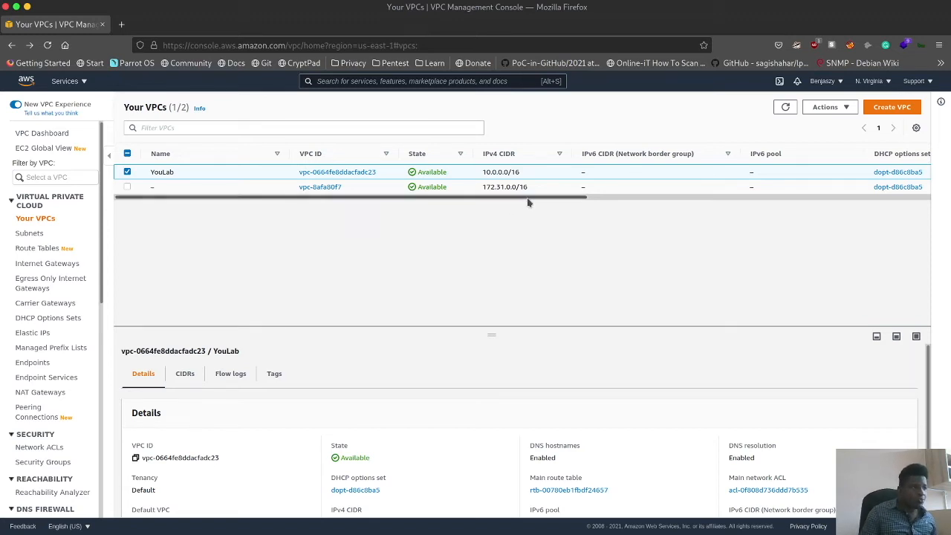
scroll(482, 388, down, 2)
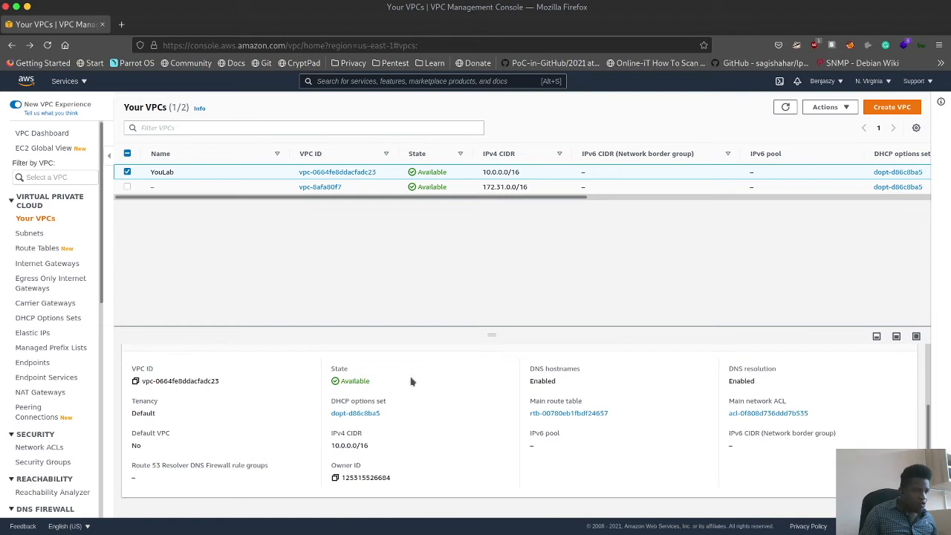
scroll(576, 421, up, 1)
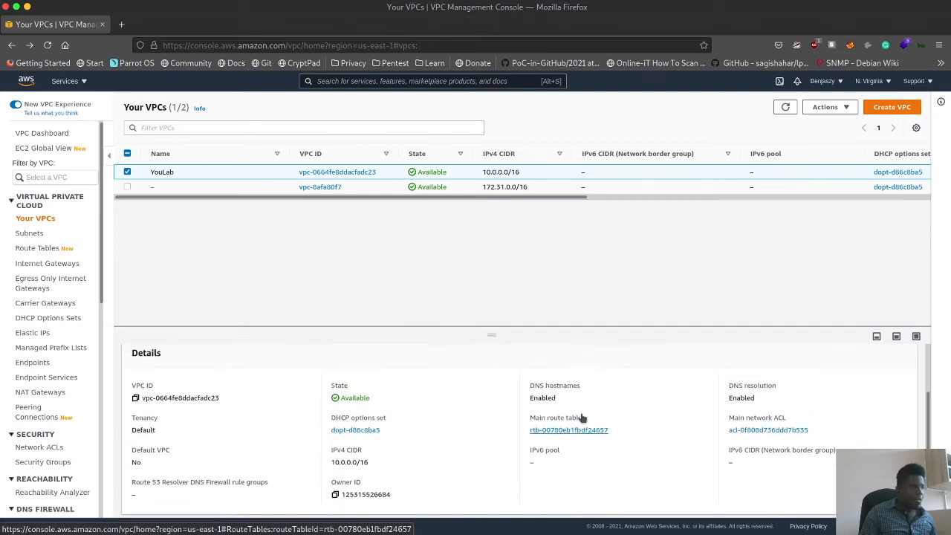
scroll(583, 418, up, 2)
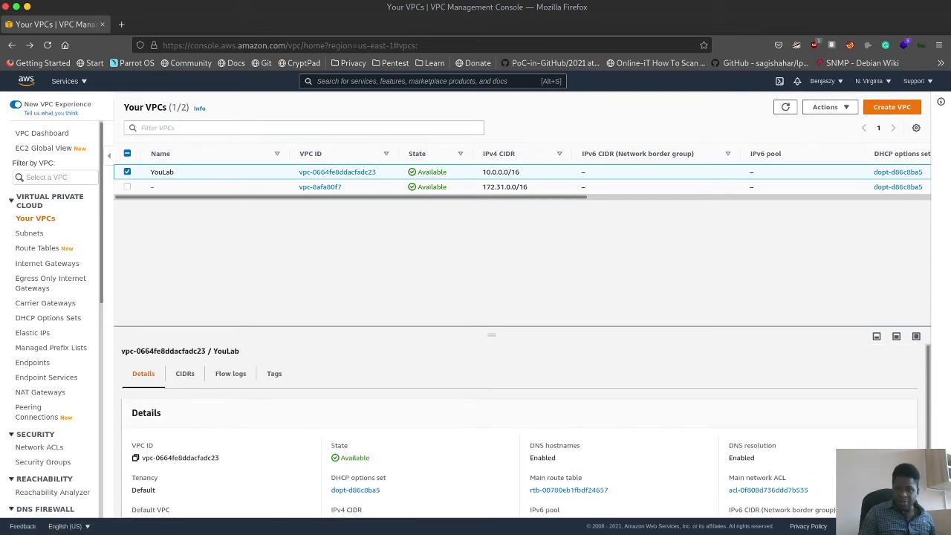
Step: Switch to the terminal, review the Network Security Architecture lab task list, and put the terminal away
key(alt+Tab)
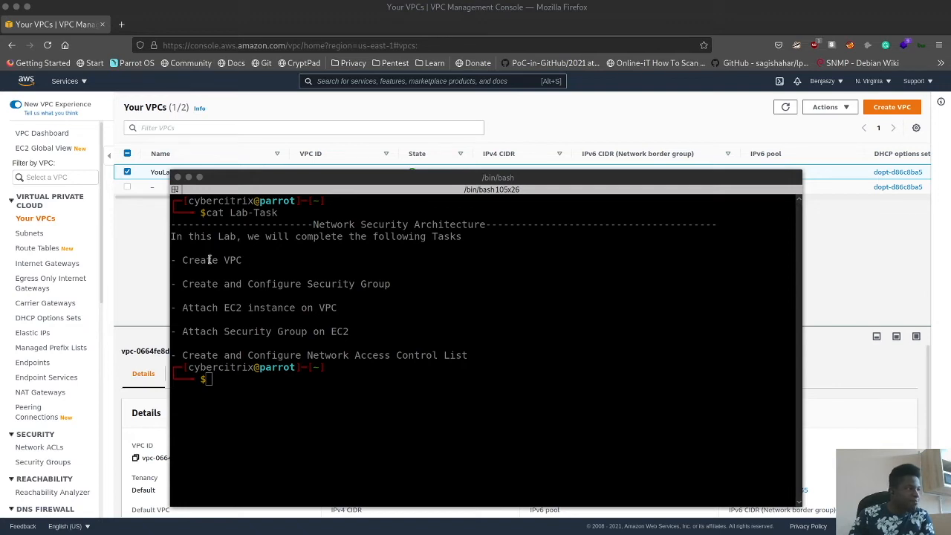
click(284, 178)
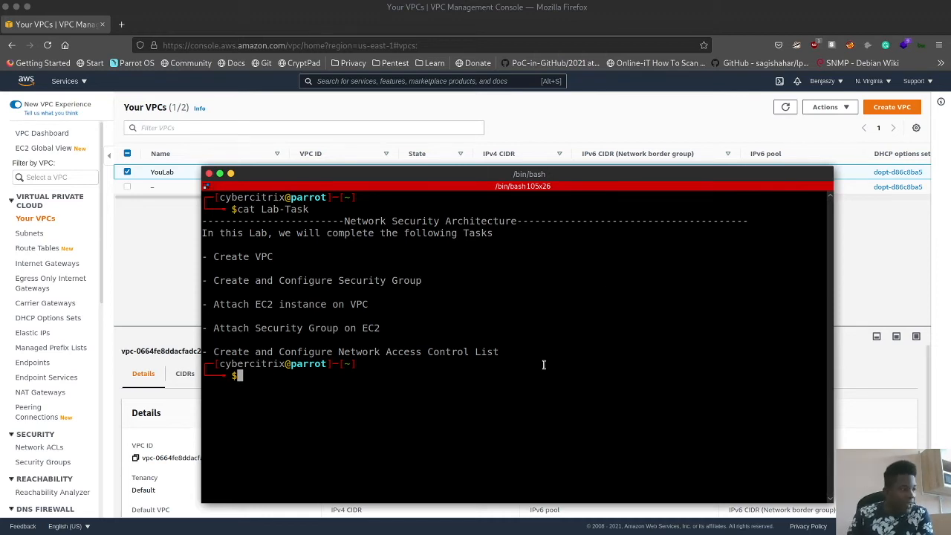
click(231, 174)
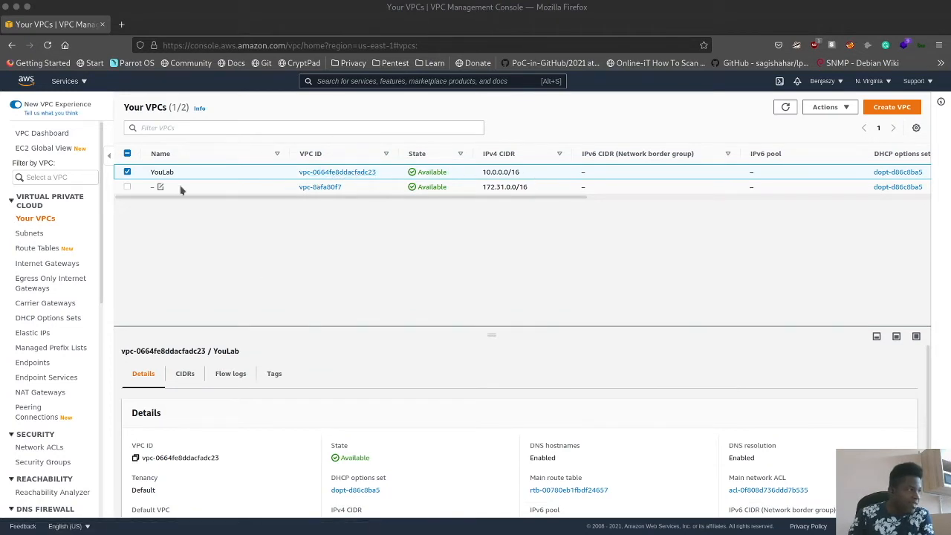
Step: Open the subnets list and compare the default VPC's subnets with the YouN subnet at 10.0.0.0/24
click(29, 233)
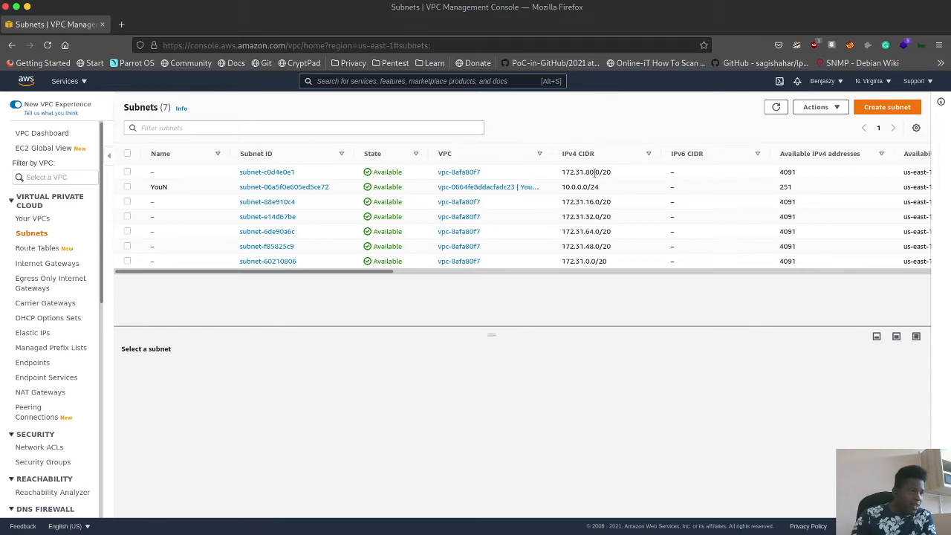
drag(624, 176, 357, 176)
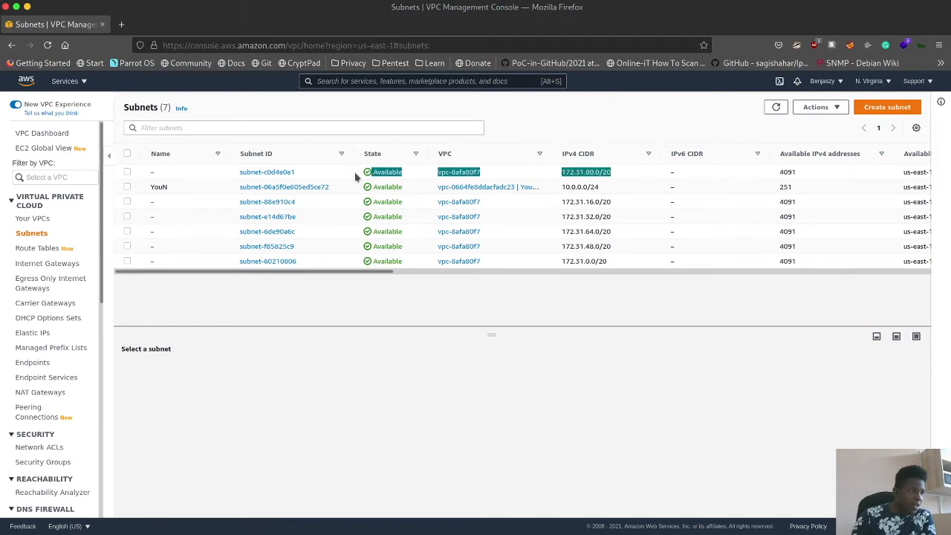
drag(615, 209, 466, 218)
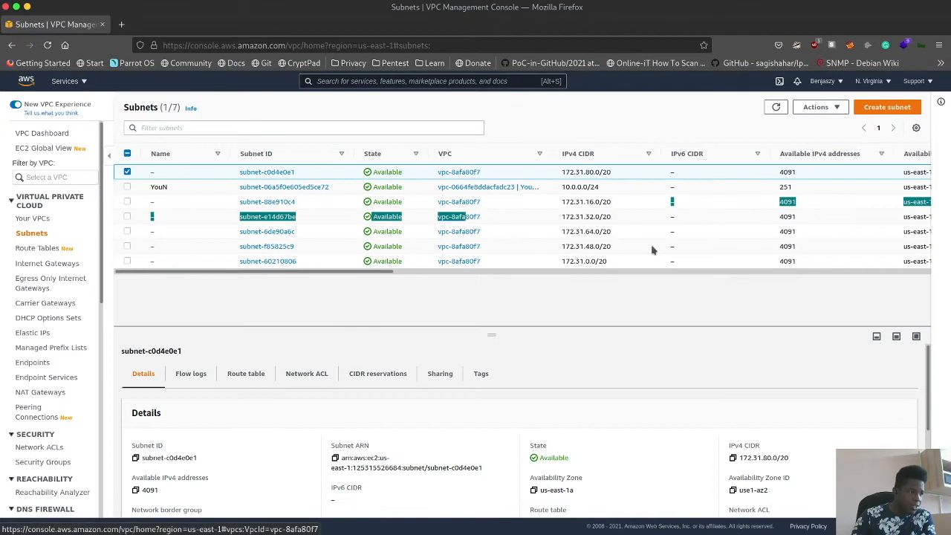
drag(602, 188, 354, 187)
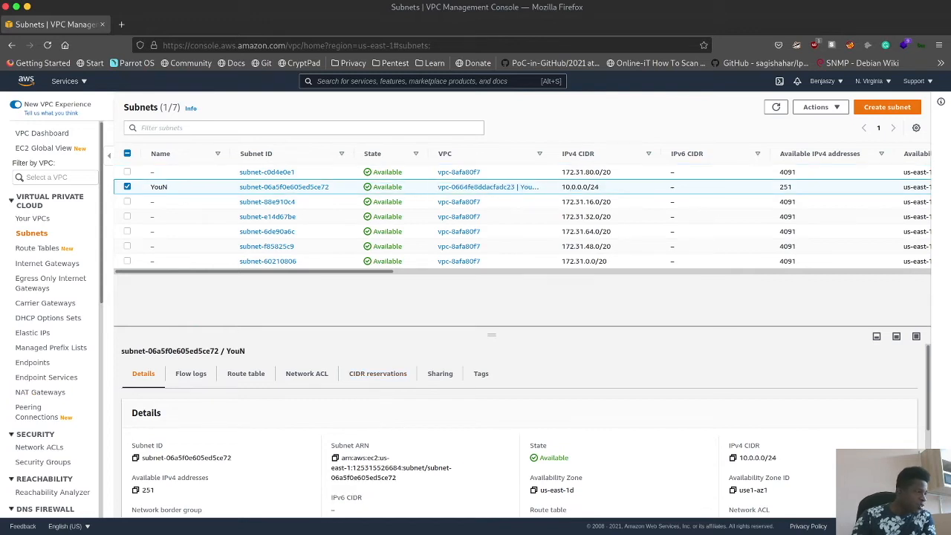
Step: Start a new security group named YouLab with the description "Allow connection from YouLab"
click(33, 462)
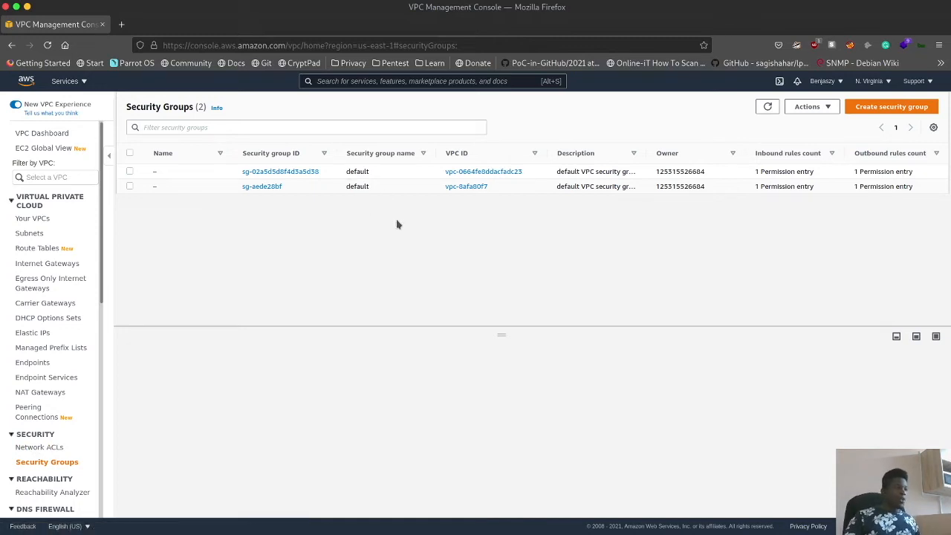
click(892, 108)
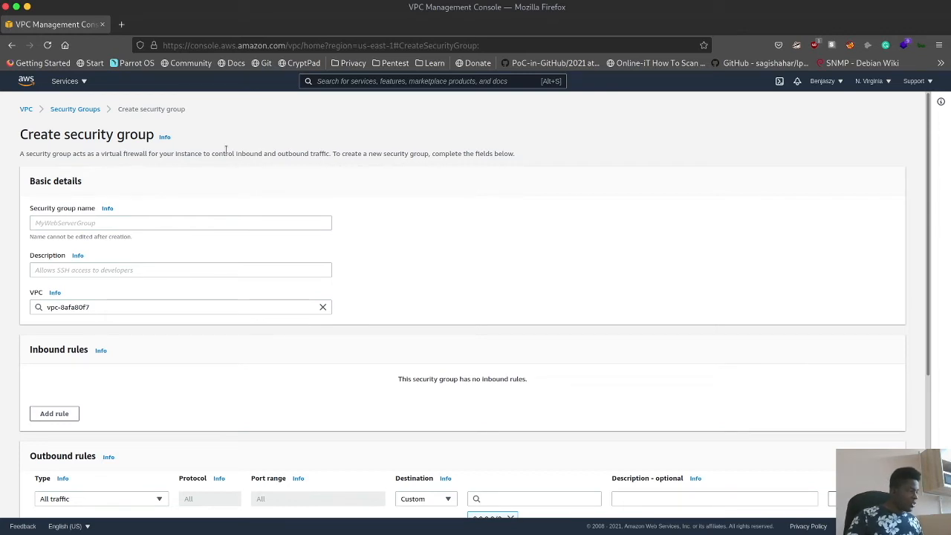
click(129, 223)
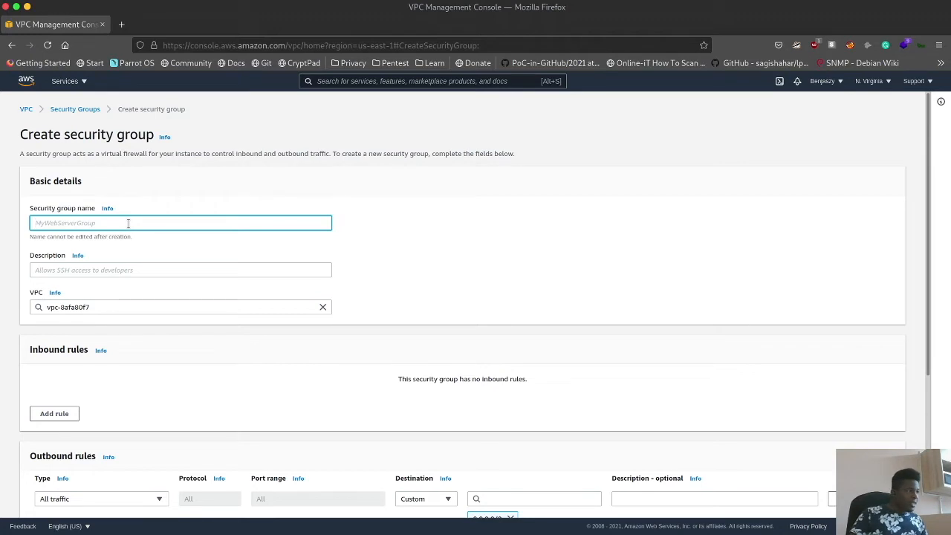
text(V)
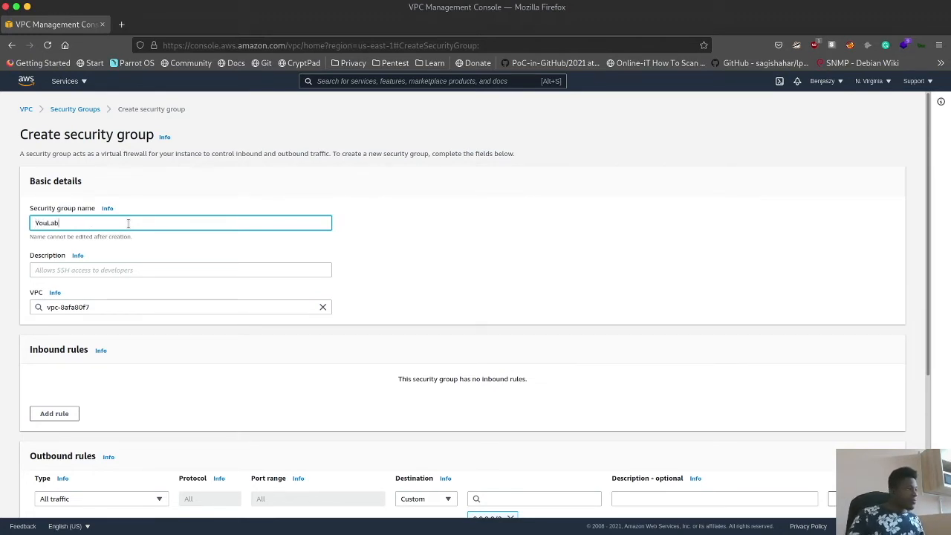
click(95, 271)
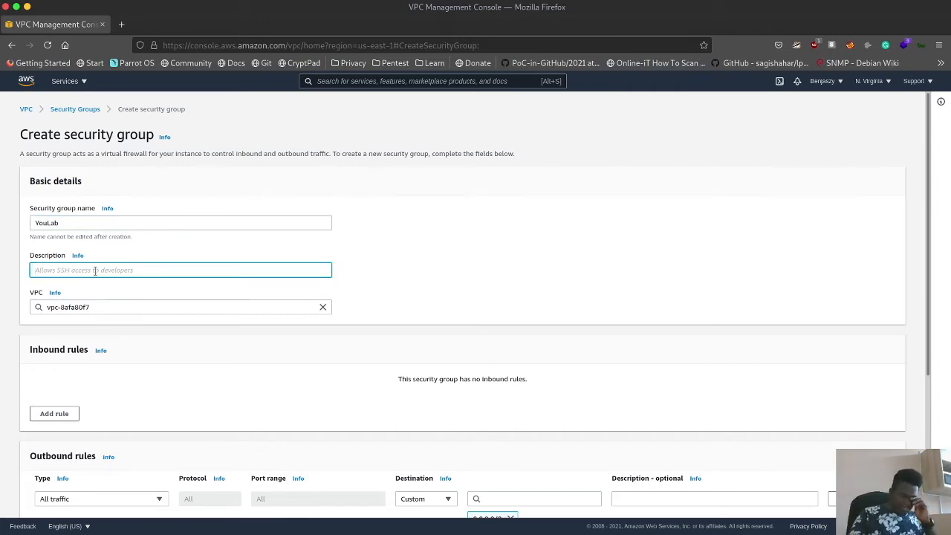
text(Allow)
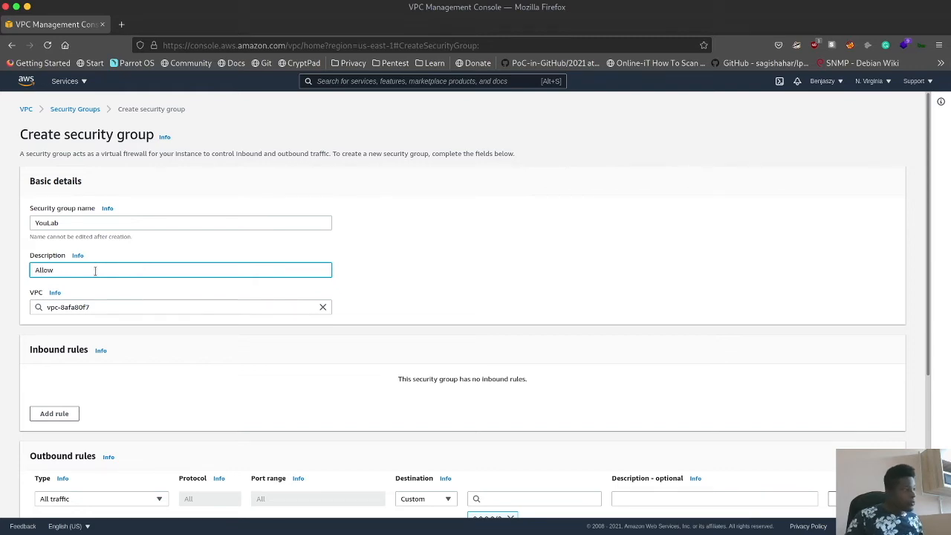
text( connection from Yu)
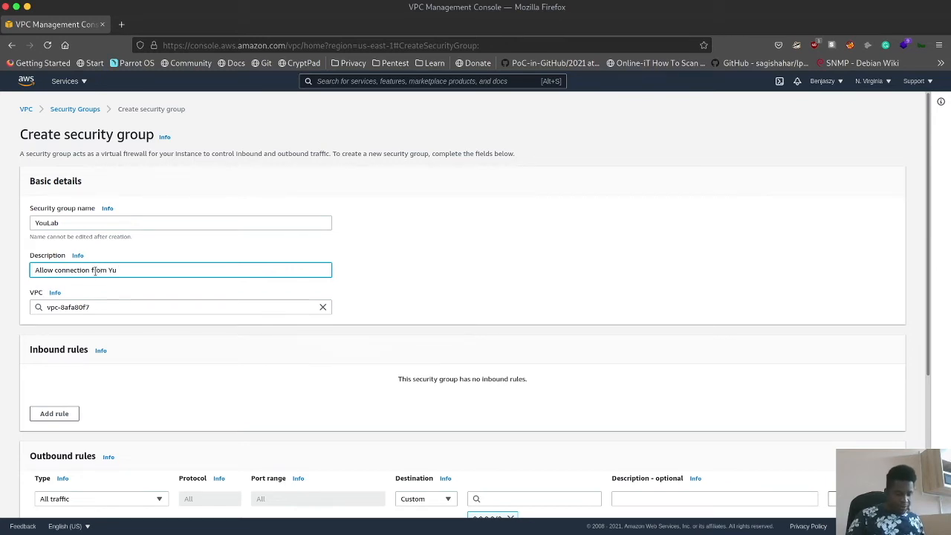
key(BackSpace)
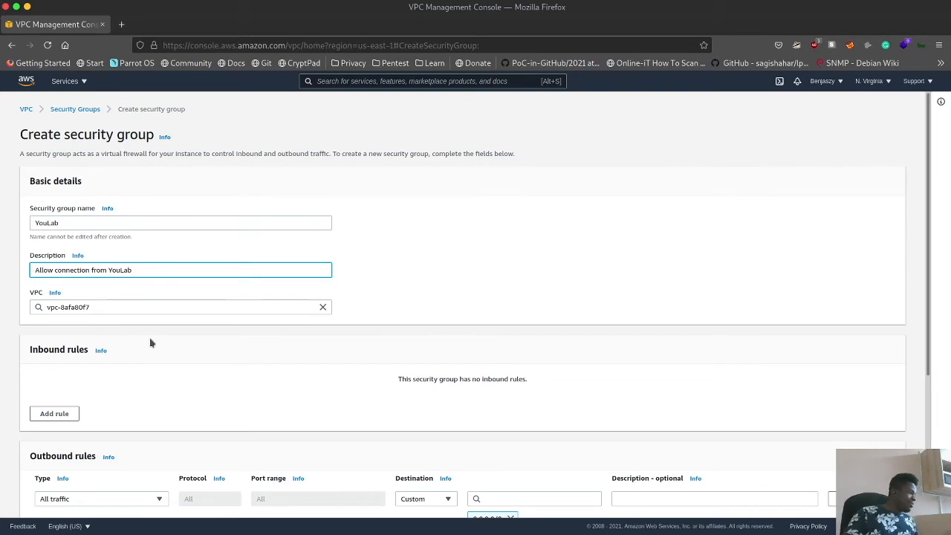
Step: Assign the security group to the YouLab VPC (10.0.0.0/16) in place of the default VPC
click(111, 307)
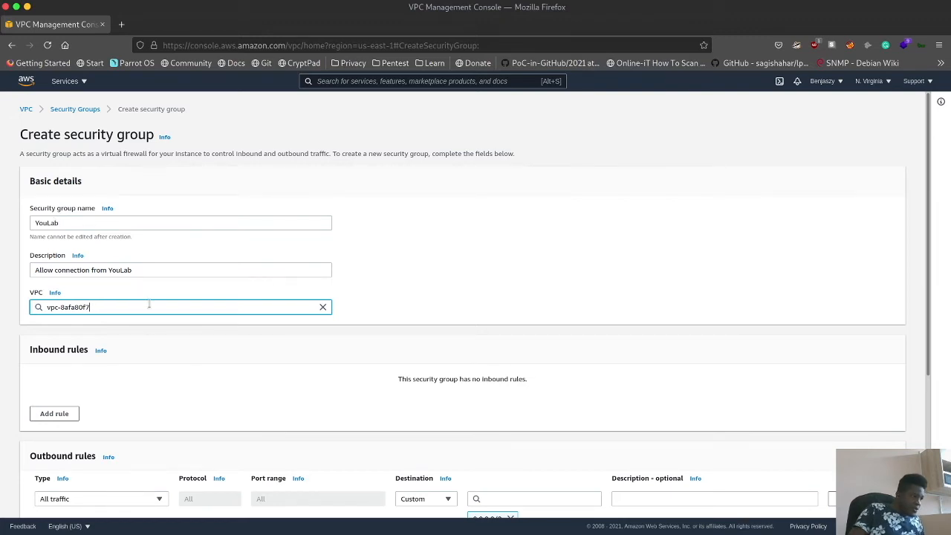
scroll(149, 305, down, 3)
scroll(150, 307, up, 1)
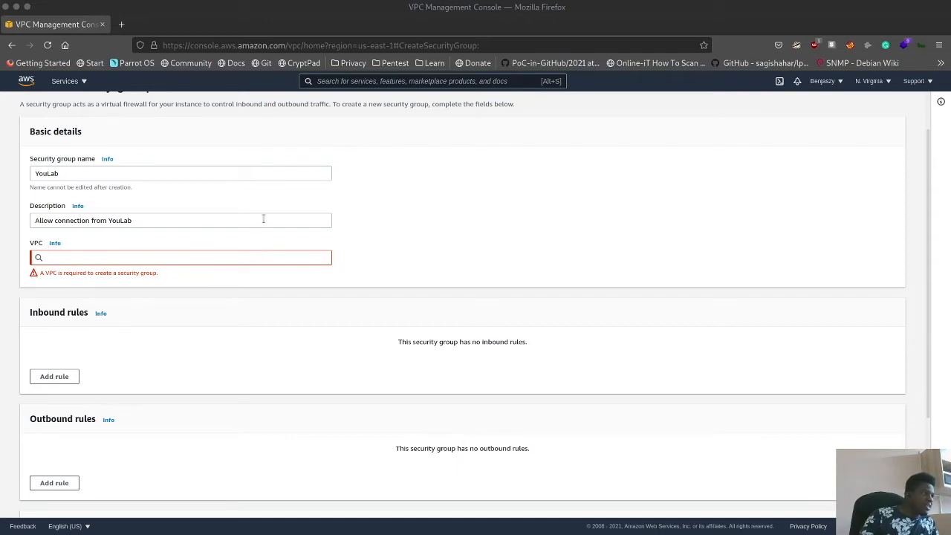
scroll(245, 221, up, 1)
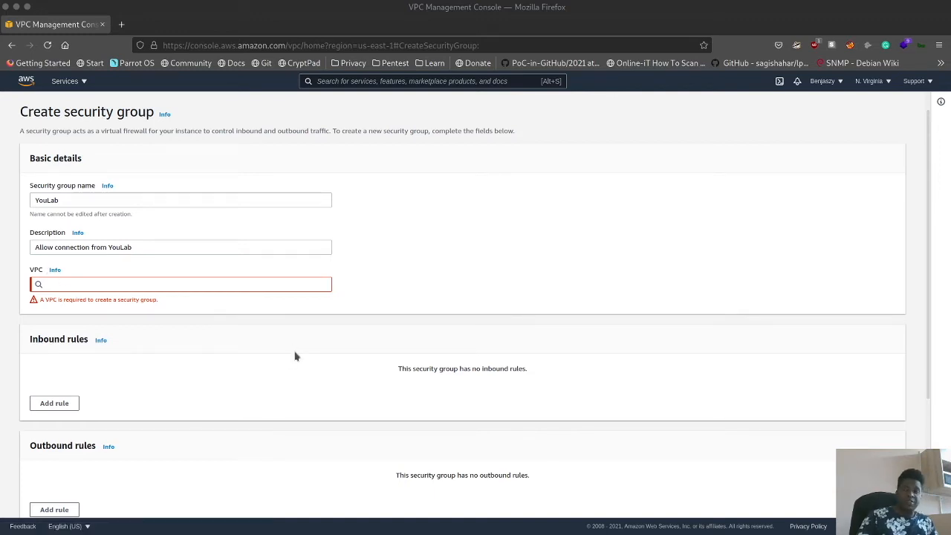
click(39, 284)
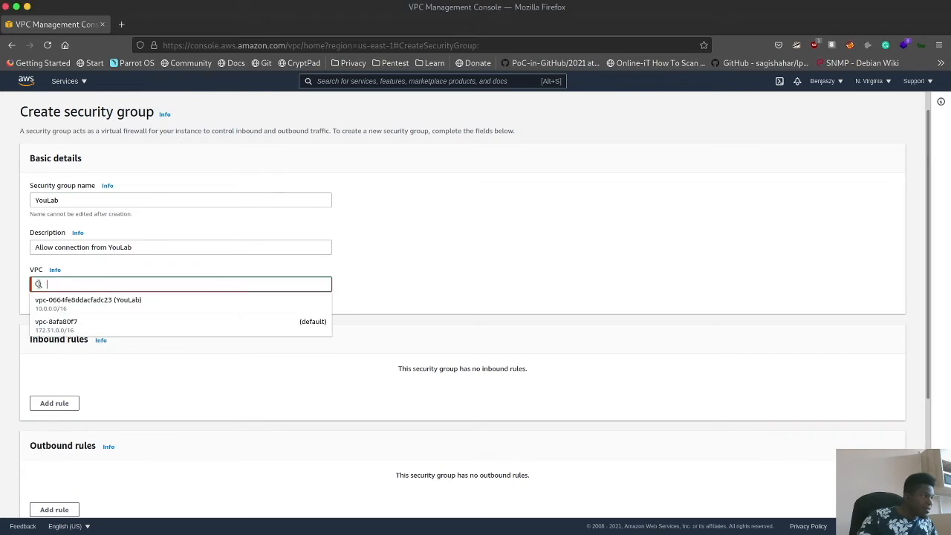
click(94, 307)
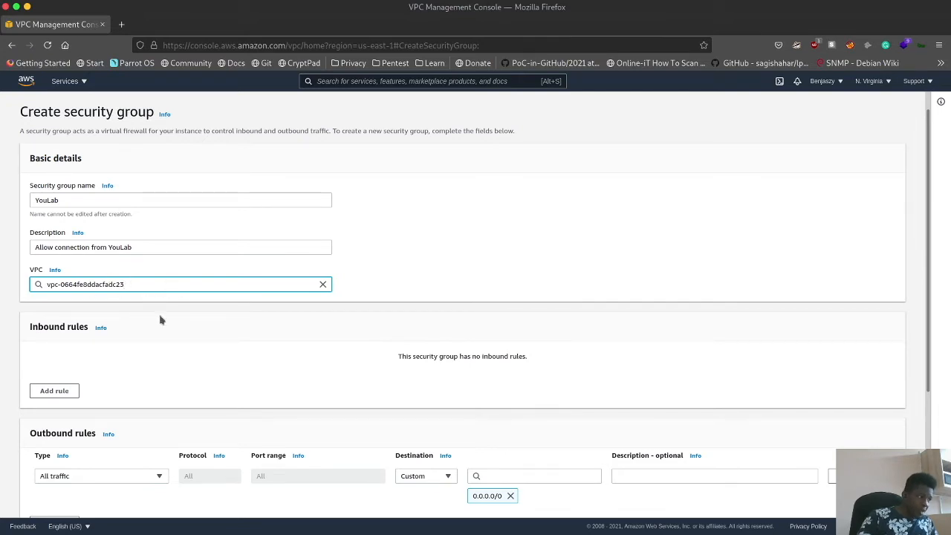
Step: Keep the outbound rule allowing all traffic to 0.0.0.0/0 and create the security group without inbound rules or tags
click(283, 366)
scroll(238, 378, down, 3)
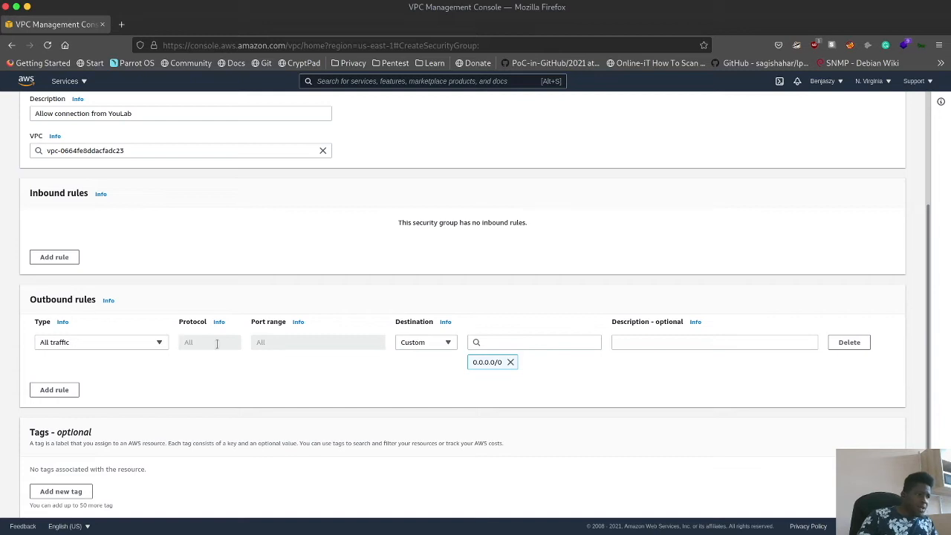
scroll(134, 381, down, 2)
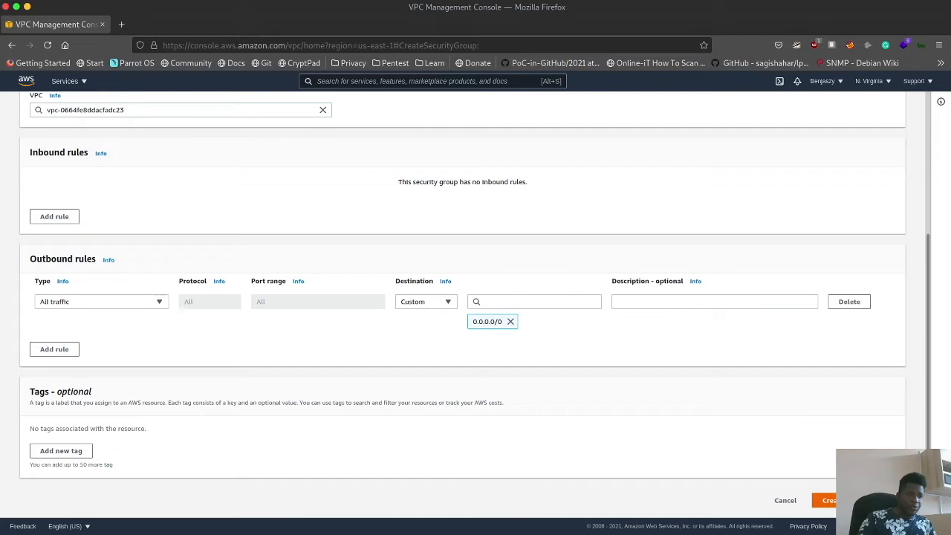
click(826, 500)
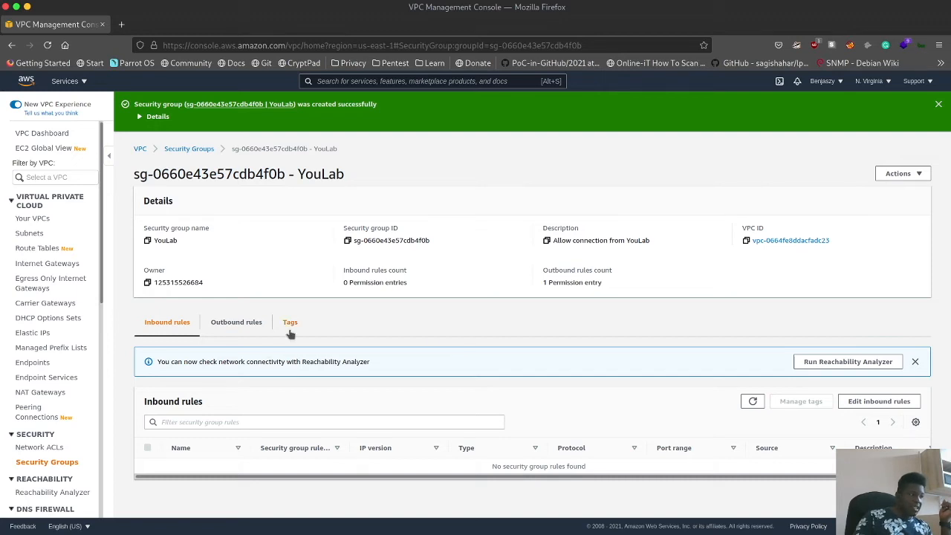
Step: Review the outbound and inbound rules of the YouLab security group
click(232, 327)
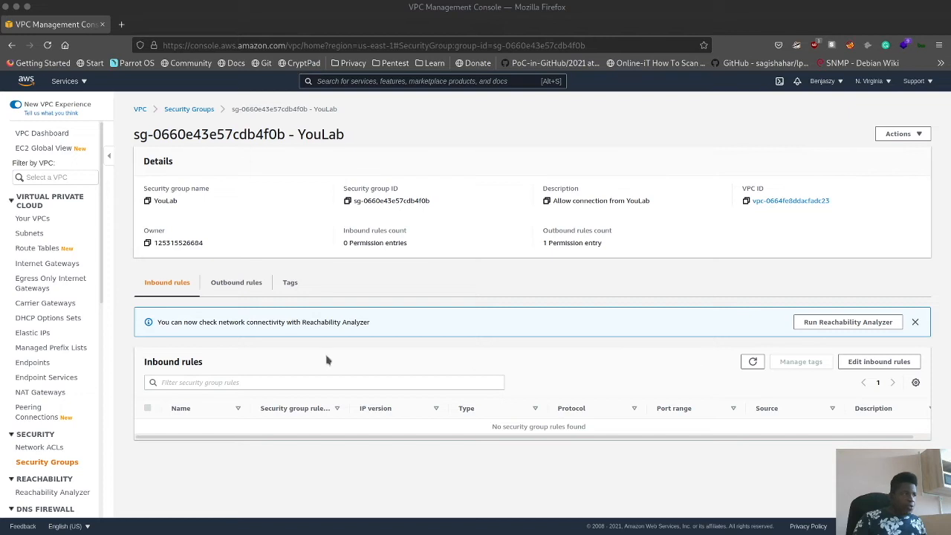
click(241, 291)
click(168, 290)
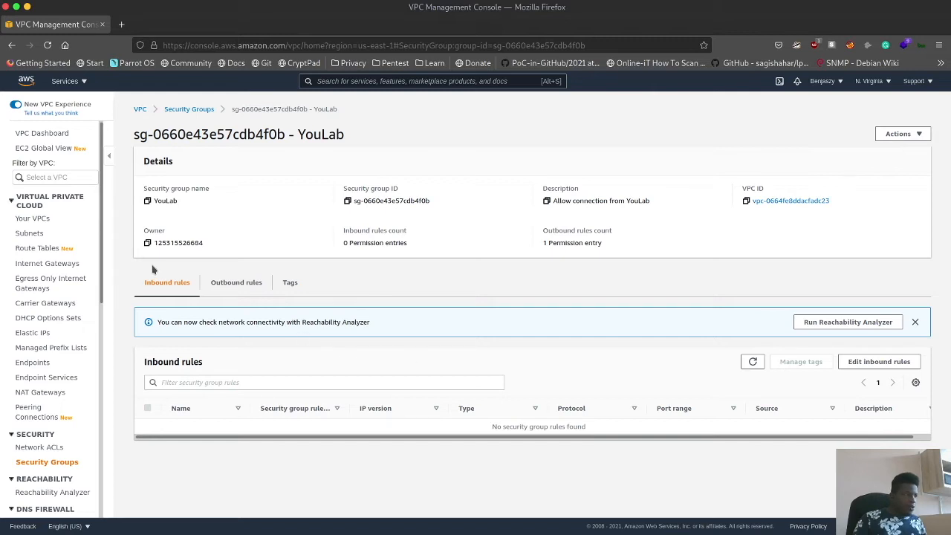
Step: Add an inbound rule to the YouLab security group and set its type to SSH
click(868, 366)
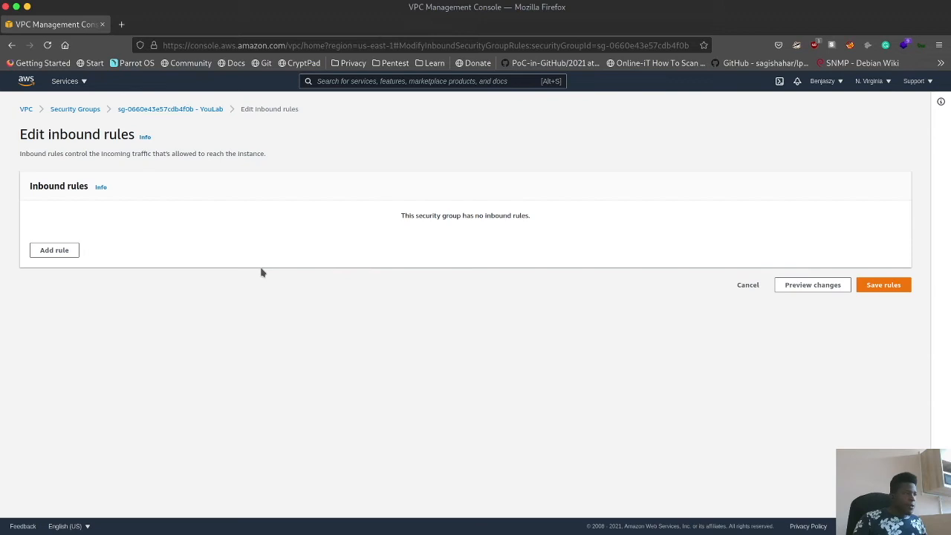
click(52, 252)
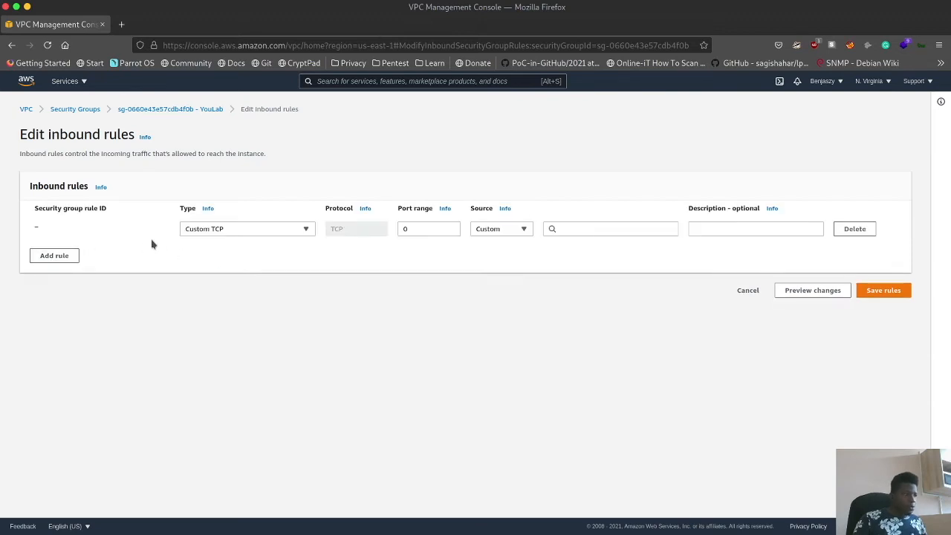
click(239, 232)
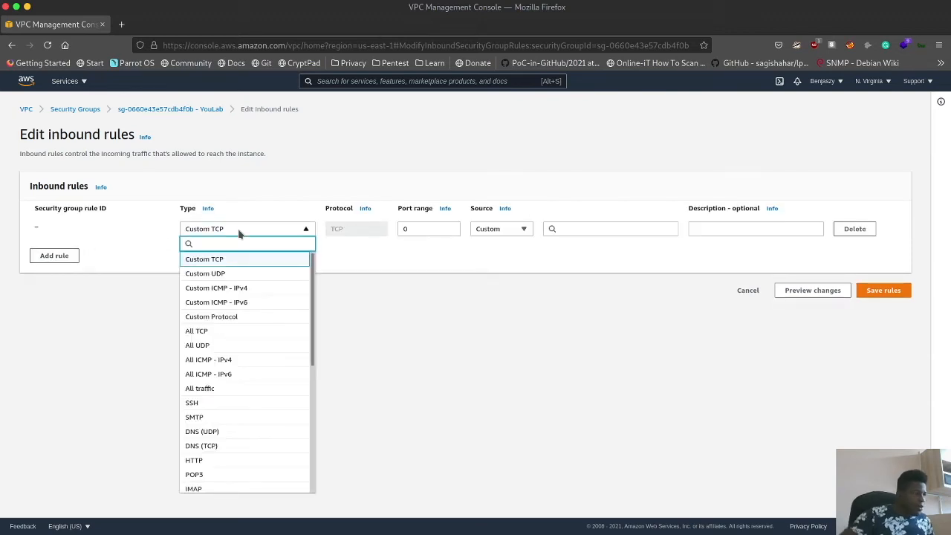
click(216, 263)
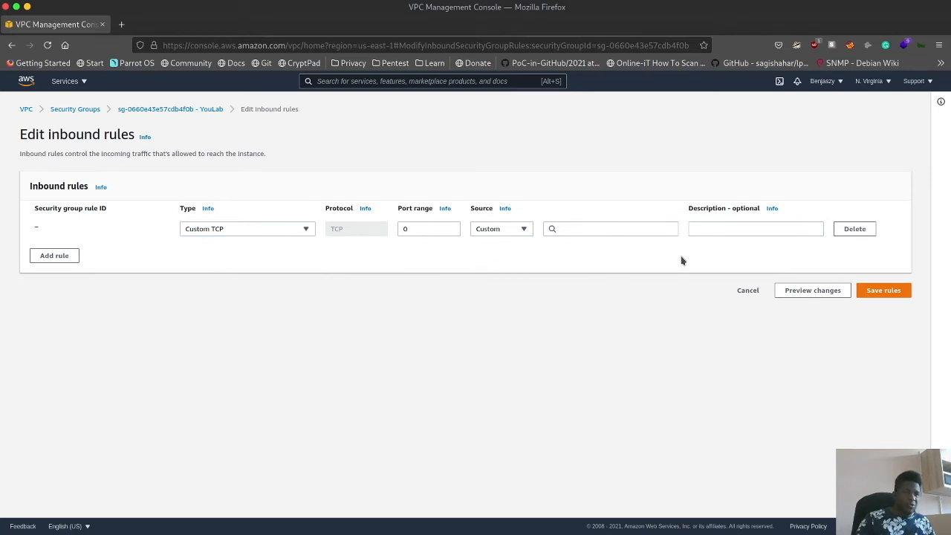
click(267, 231)
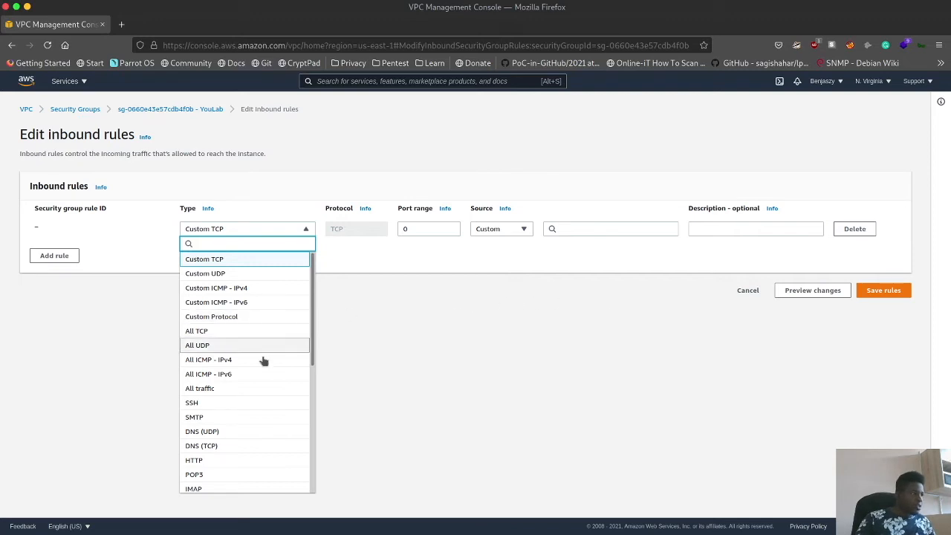
click(241, 405)
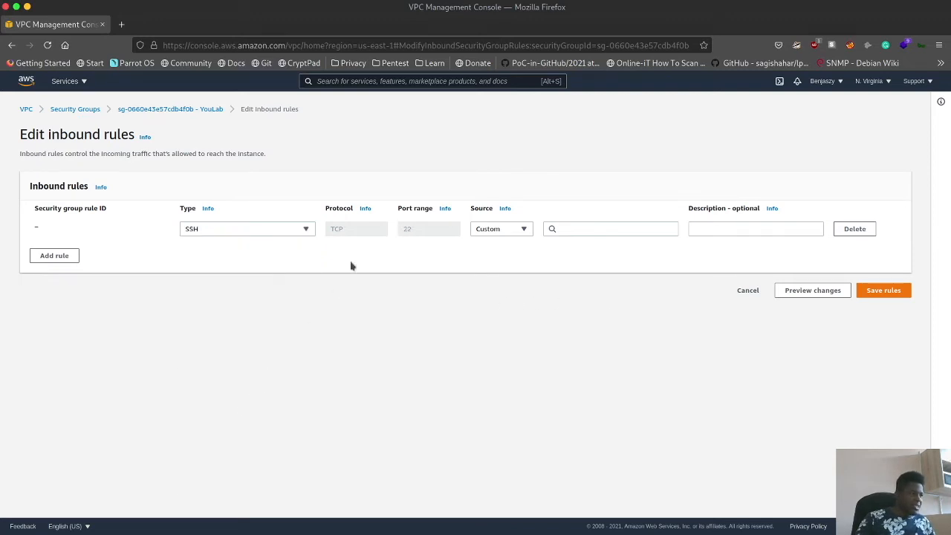
Step: Set the SSH inbound rule's custom source to the CIDR block 192.168.0.0/24
click(512, 230)
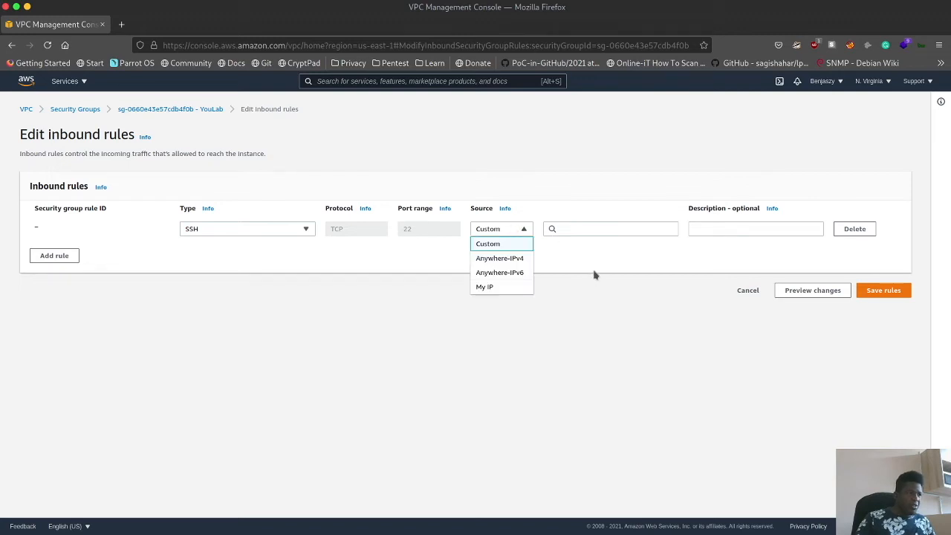
click(568, 230)
click(568, 229)
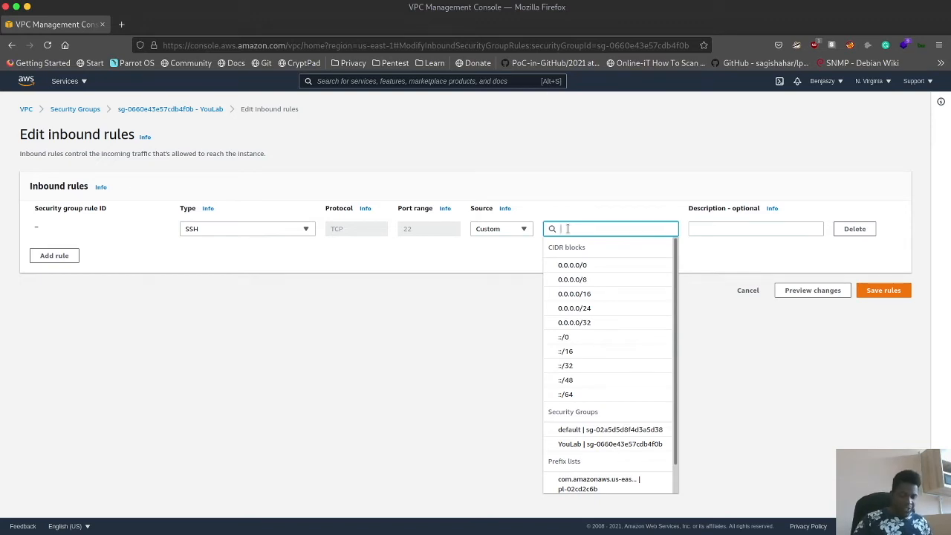
text(192)
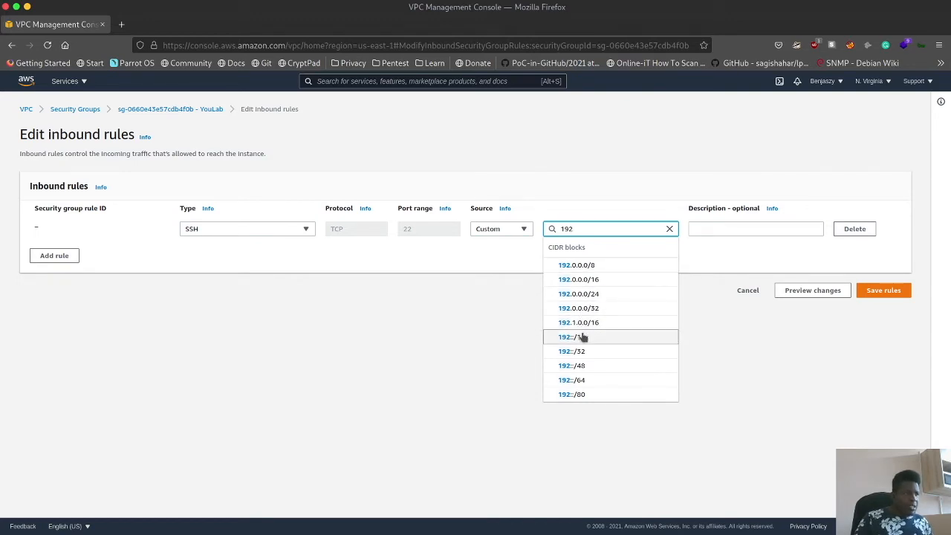
text(.168)
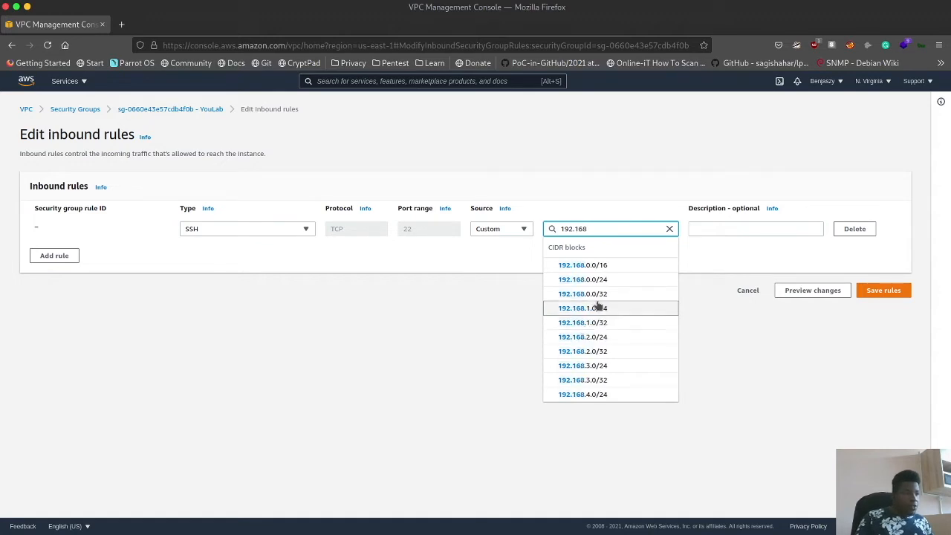
click(594, 280)
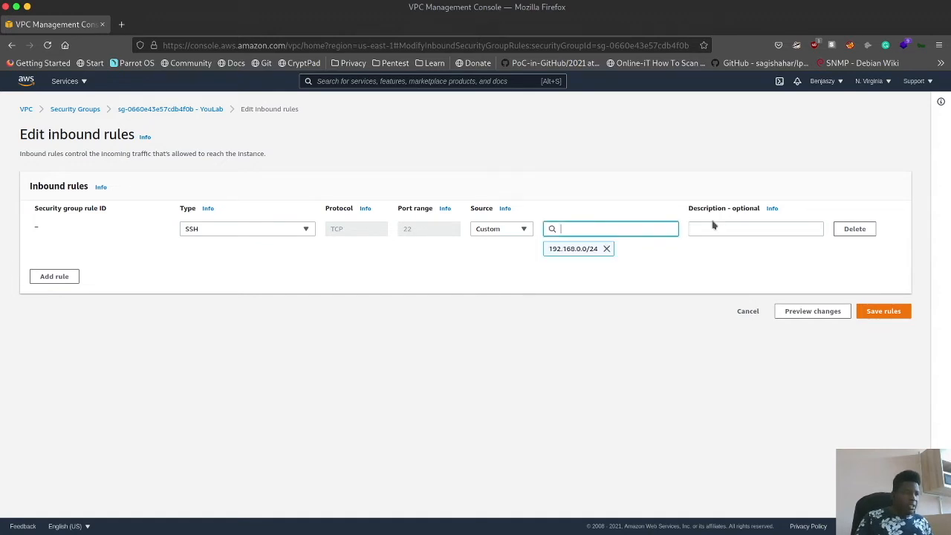
Step: Describe the SSH rule as "Allow SSH connection from specified subnet"
click(763, 223)
text(Allow SSHconnect)
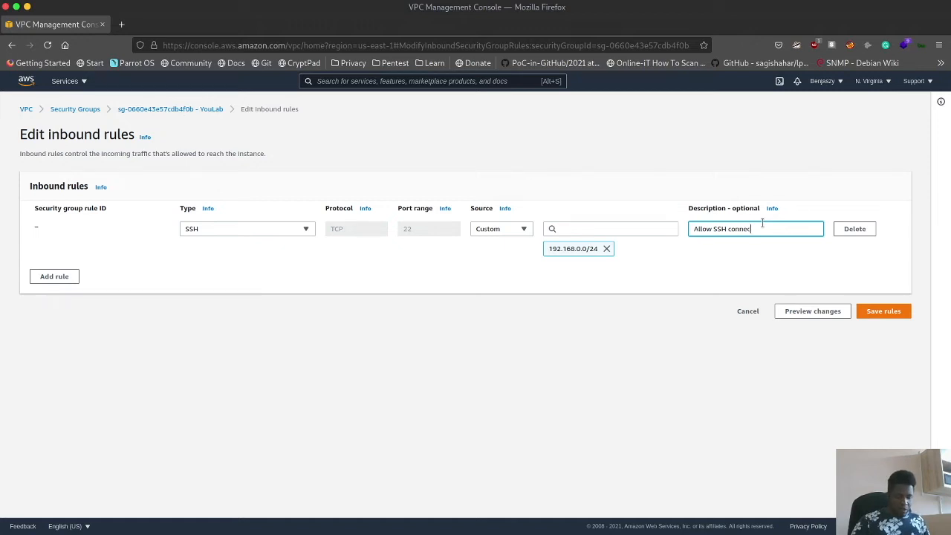
text(ion from s)
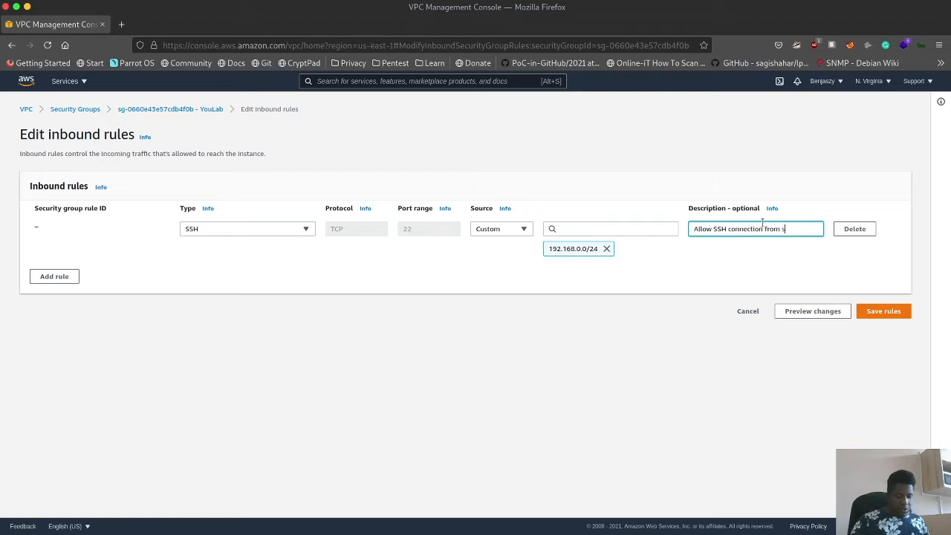
text(net)
key(BackSpace)
key(BackSpace)
key(BackSpace)
key(BackSpace)
key(BackSpace)
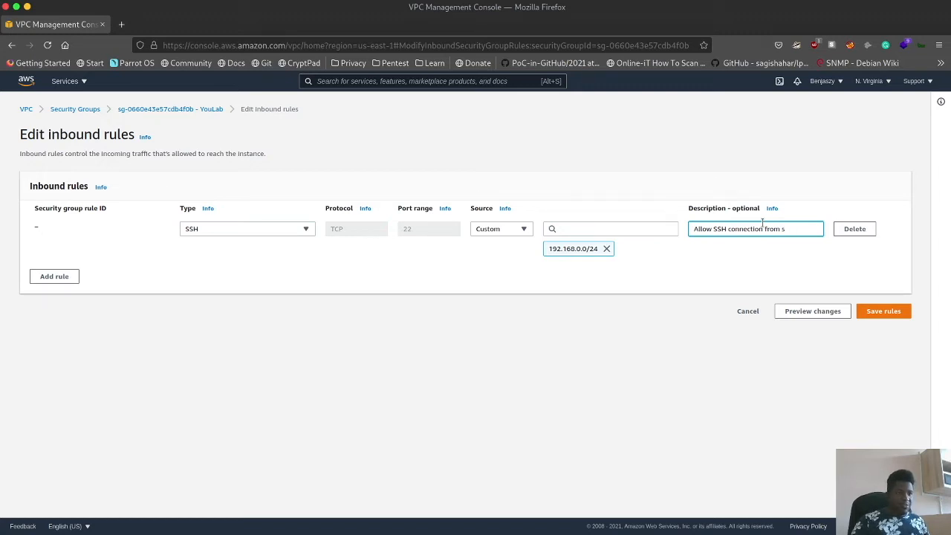
text(specified subnet)
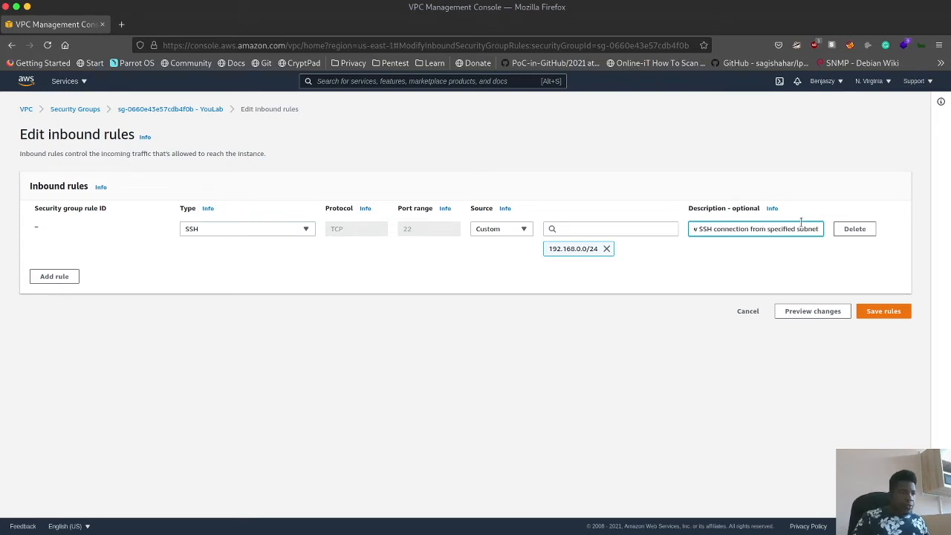
Step: Add a second inbound rule of type RDP with the custom source 192.16.0.0/24
click(60, 276)
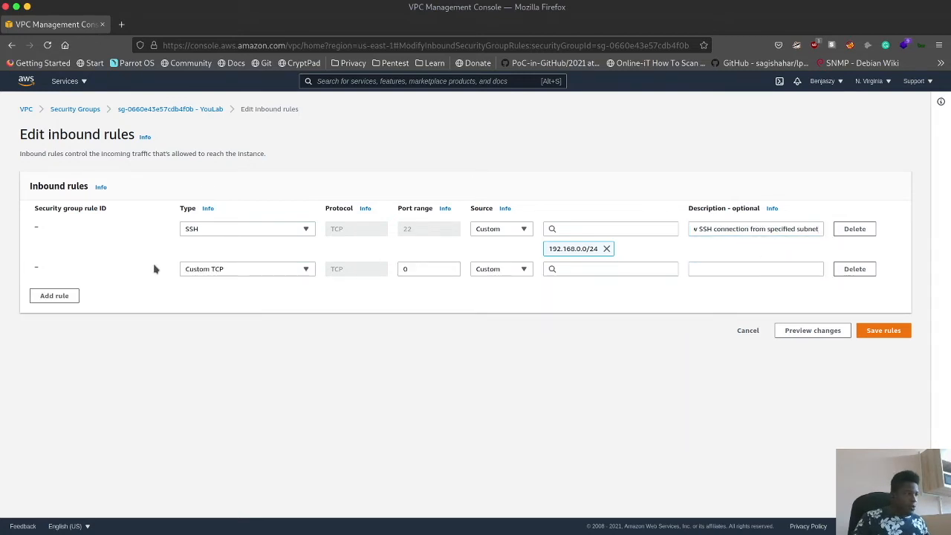
click(305, 269)
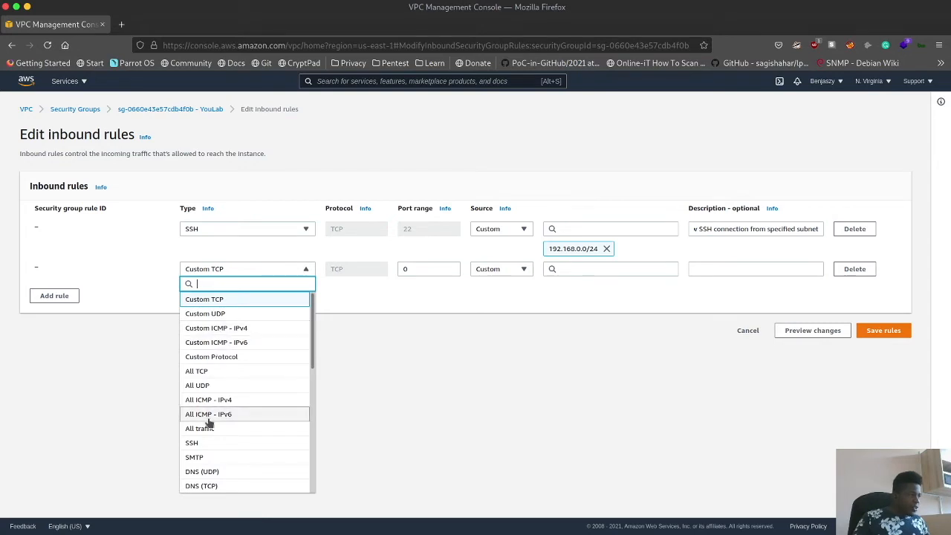
scroll(240, 412, down, 5)
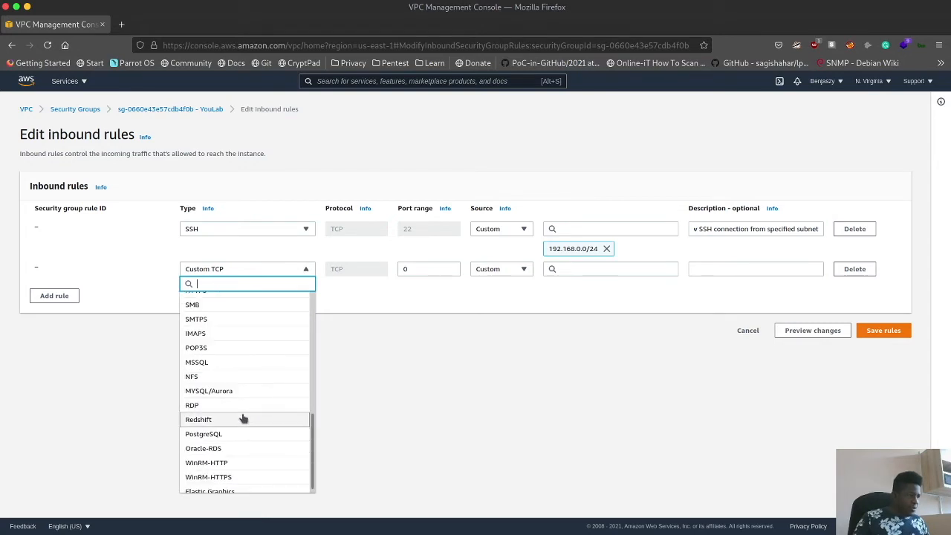
click(240, 407)
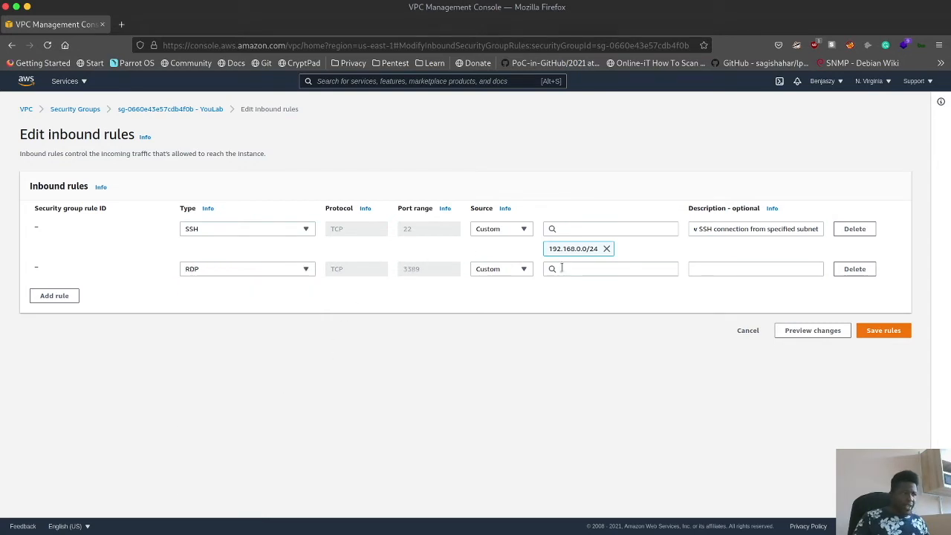
click(590, 269)
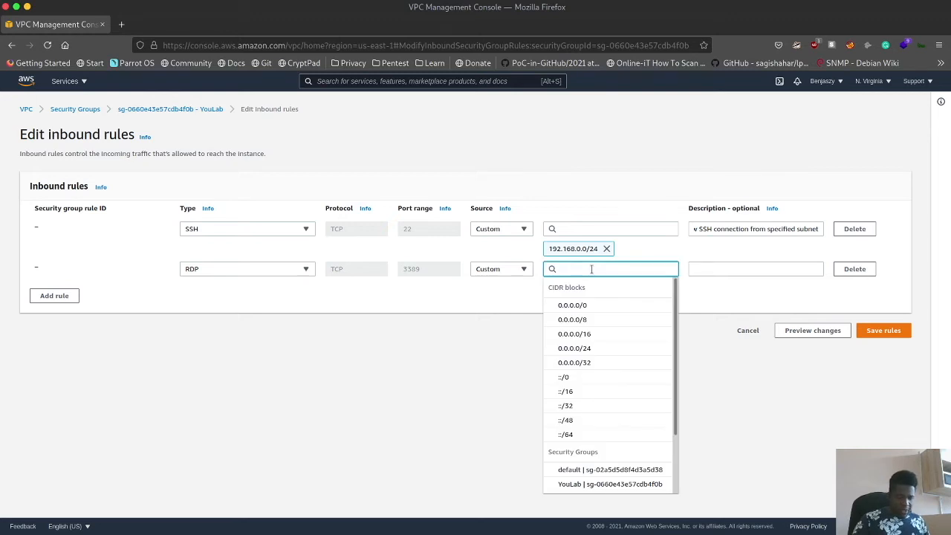
text(192.16)
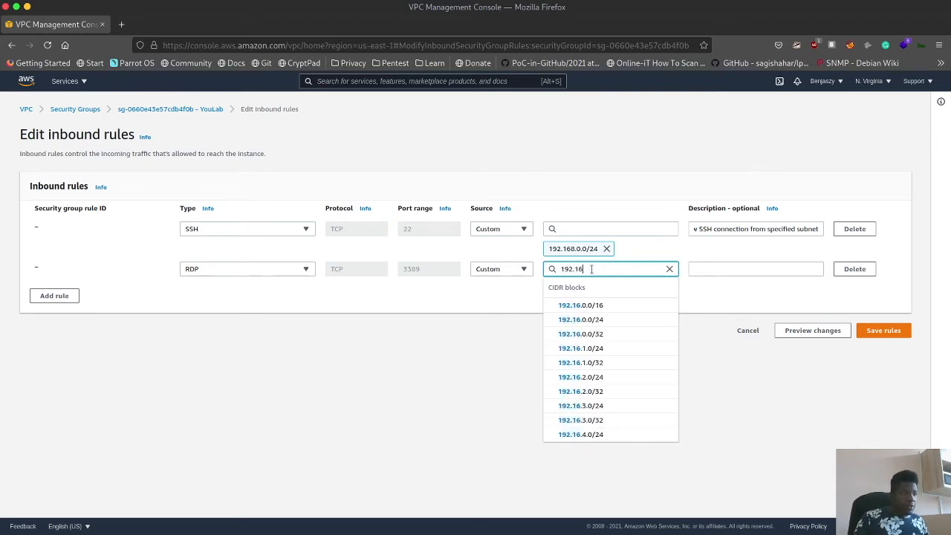
click(597, 321)
Step: Describe the RDP rule as "Allow RDP from specified subnet"
click(721, 267)
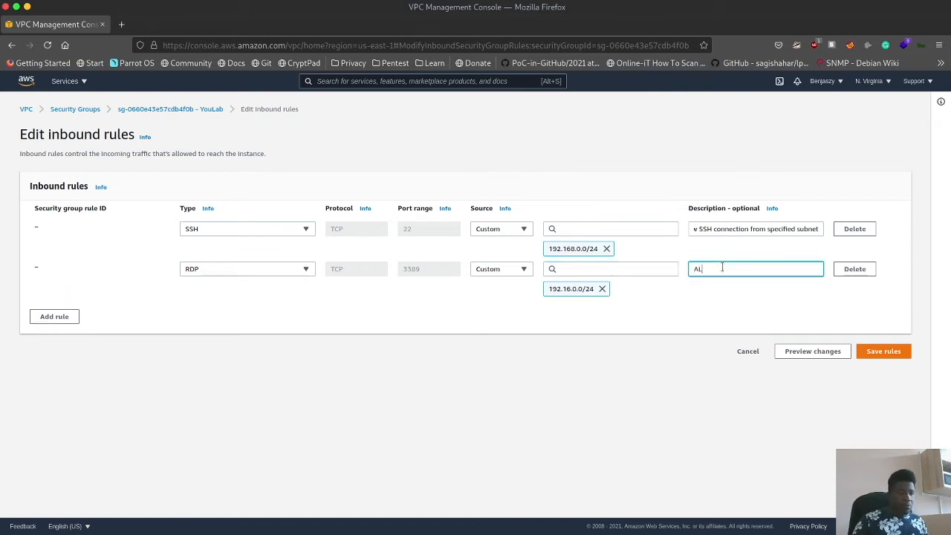
text(Allow )
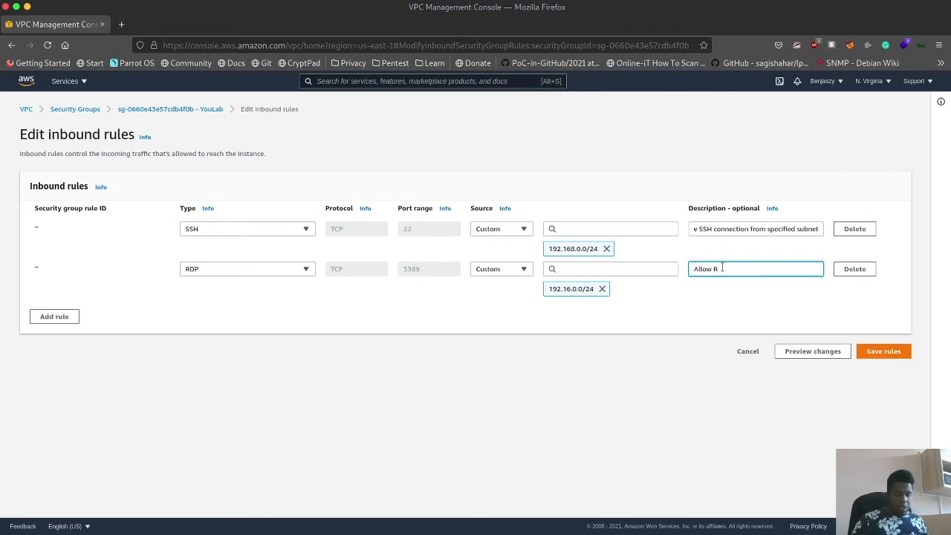
text(RDP from specified subnet)
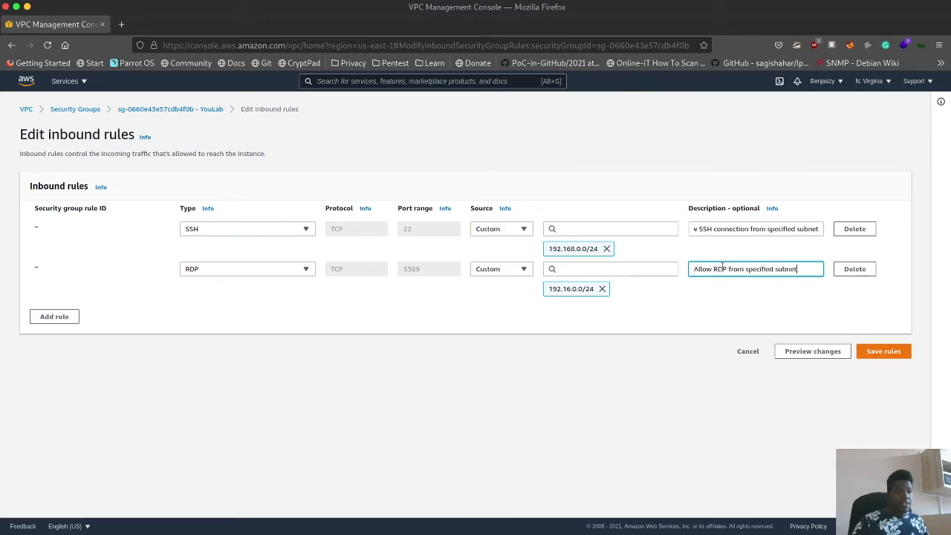
Step: Add a third inbound rule of type HTTP with the source 0.0.0.0/0
click(54, 317)
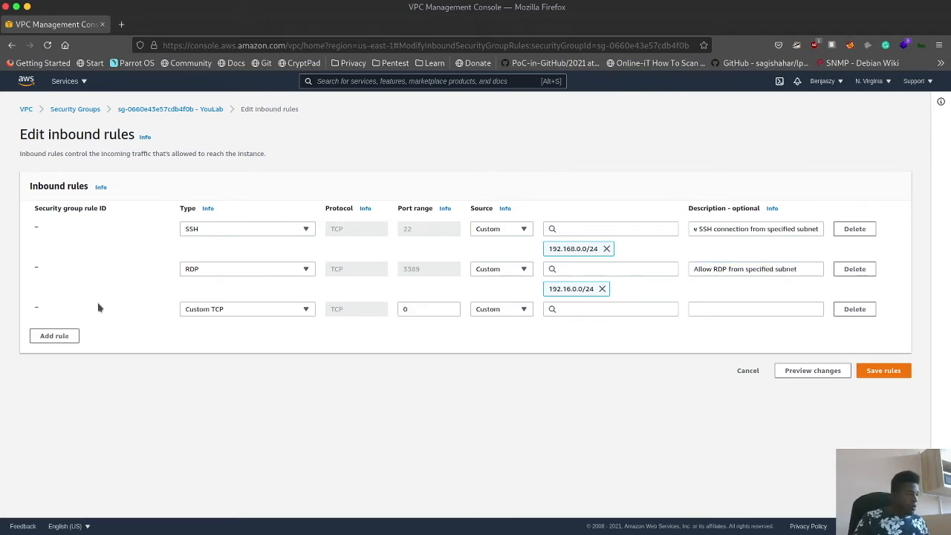
click(245, 307)
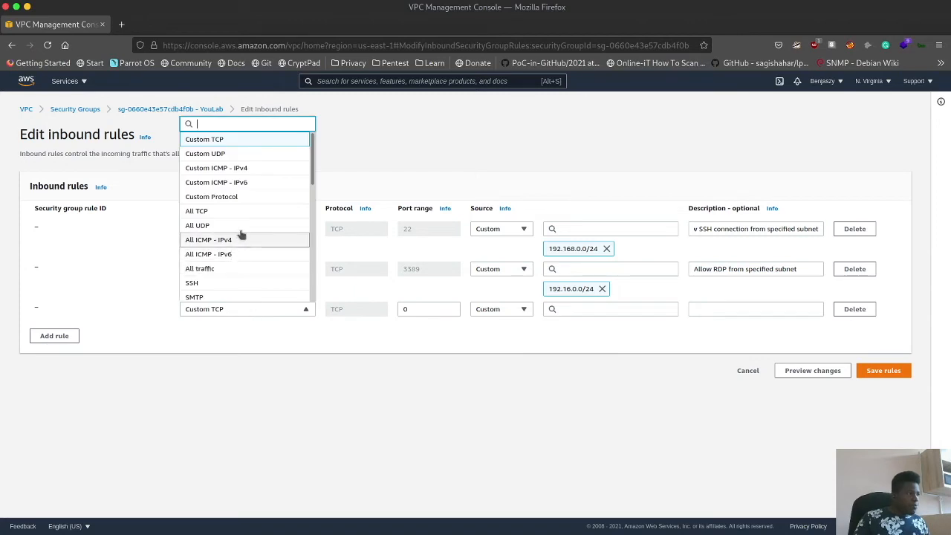
scroll(314, 234, down, 4)
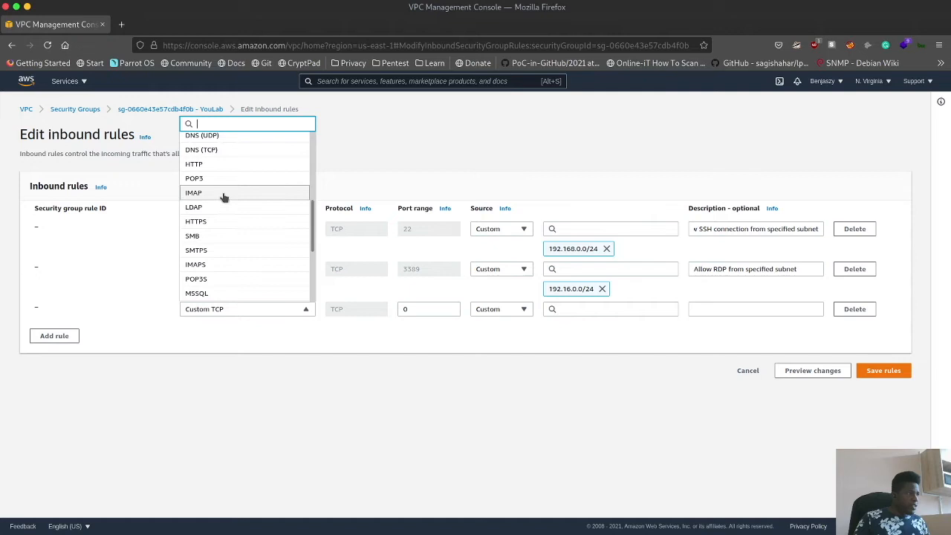
click(224, 165)
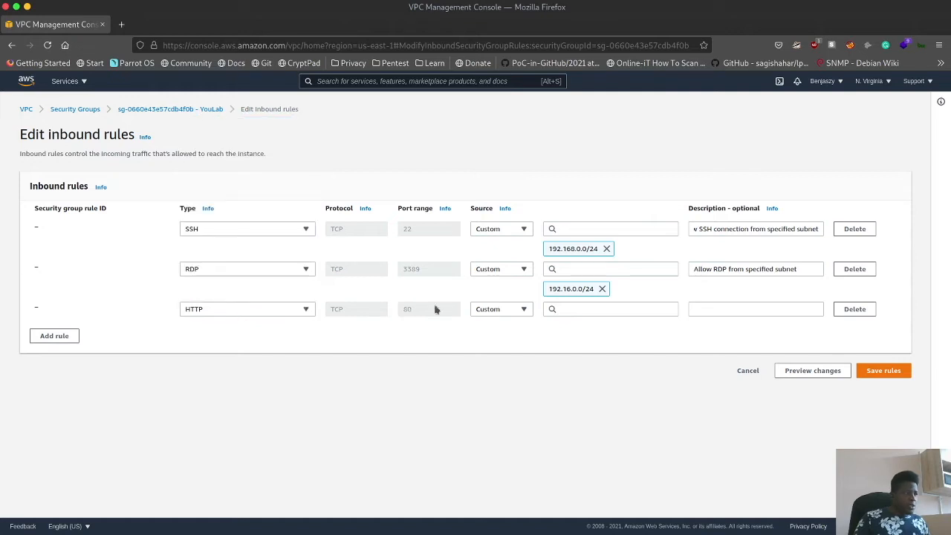
click(582, 310)
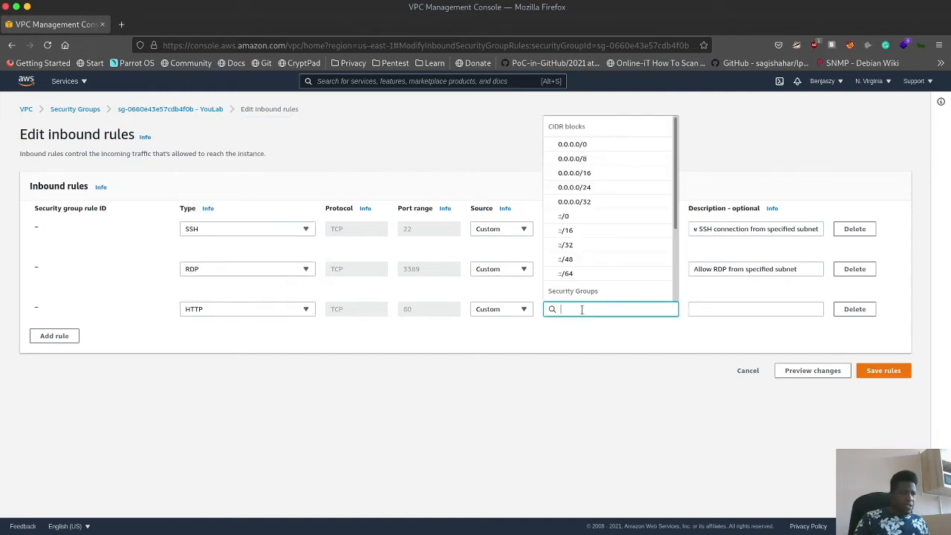
click(583, 144)
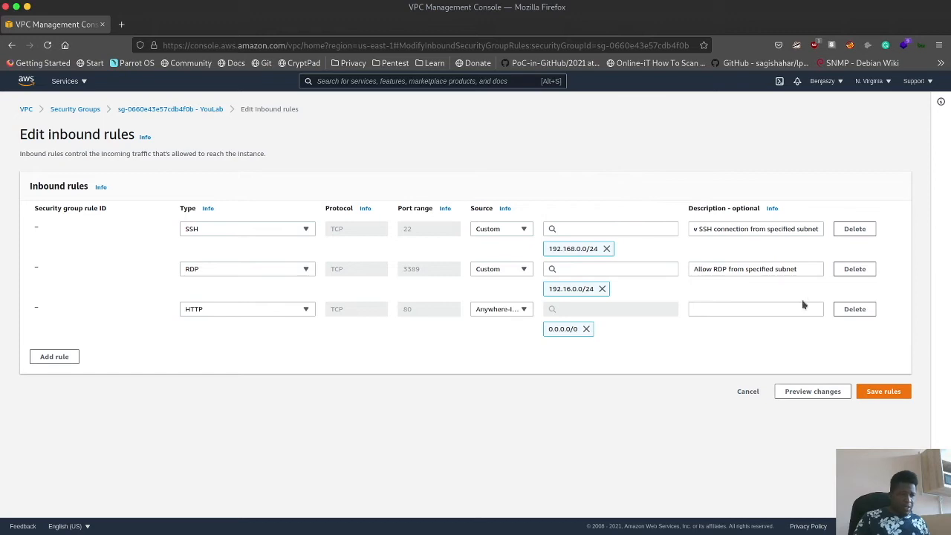
Step: Describe the HTTP rule as "Allow inbound HTTP connection"
click(765, 312)
text(Allow)
key(BackSpace)
text(ow )
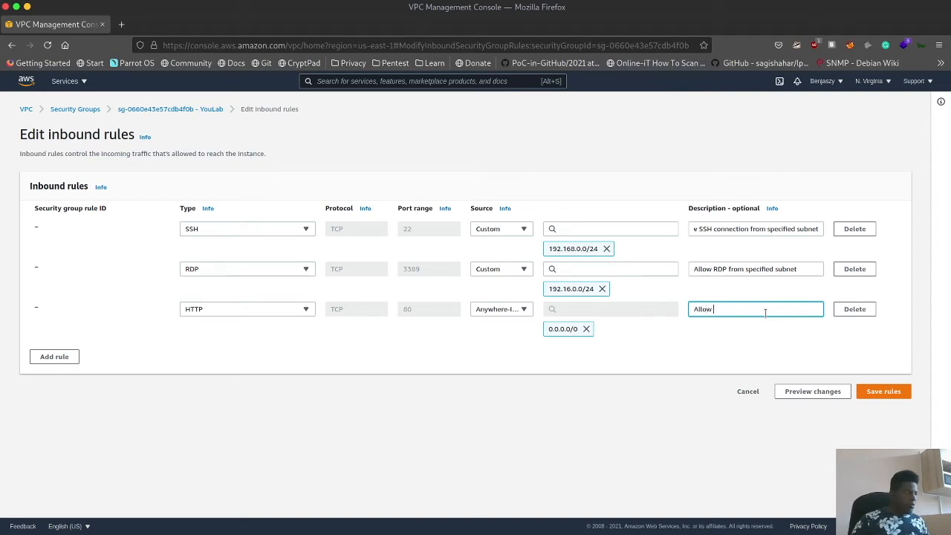
text(inboun)
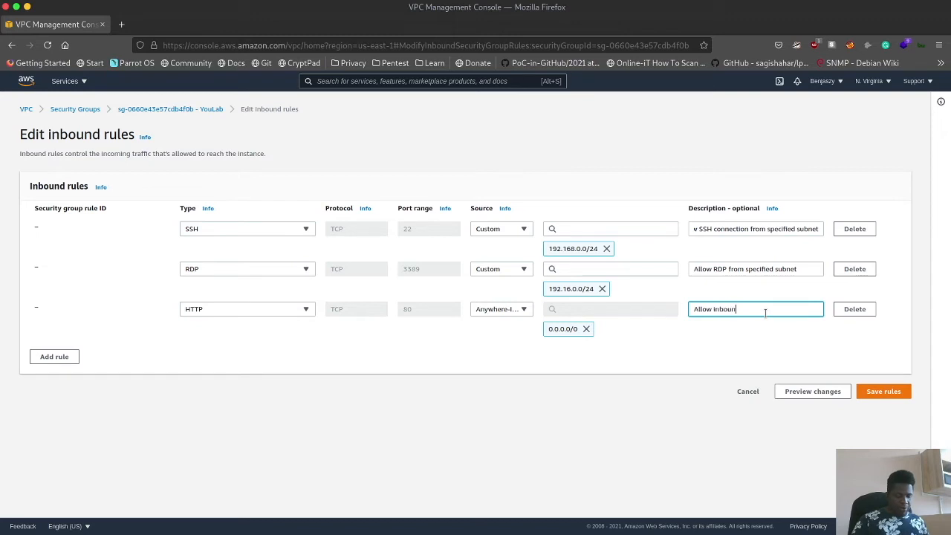
text(d HTTP connection)
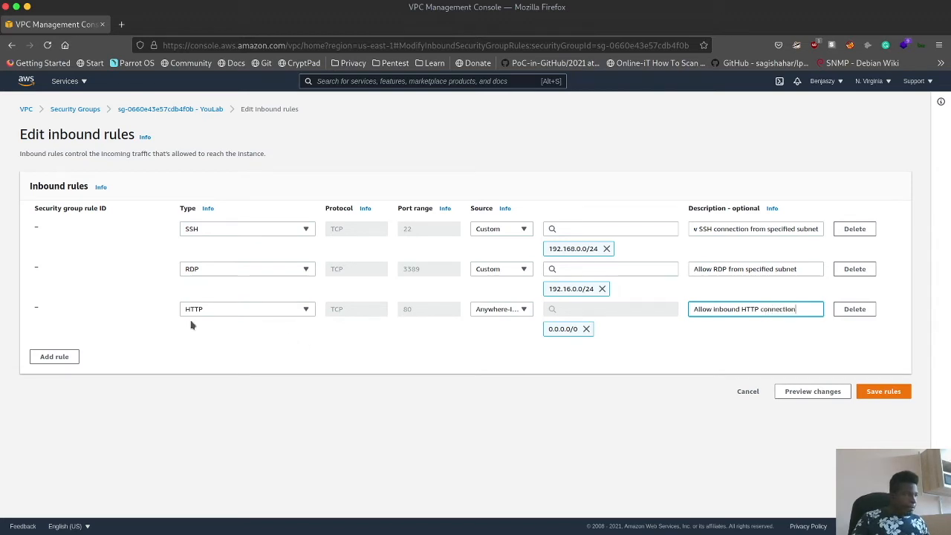
Step: Add a fourth inbound rule of type HTTPS with the source 0.0.0.0/0
click(50, 356)
click(228, 349)
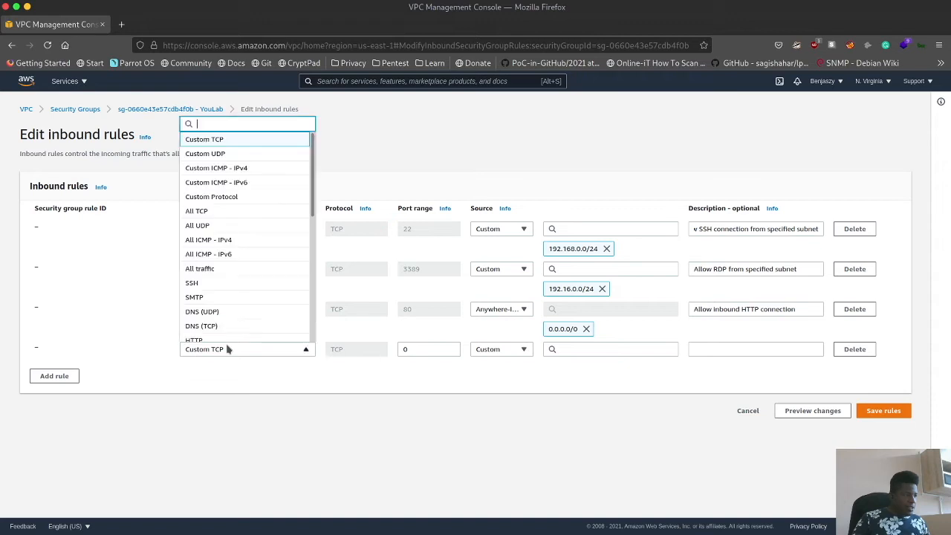
drag(313, 182, 312, 255)
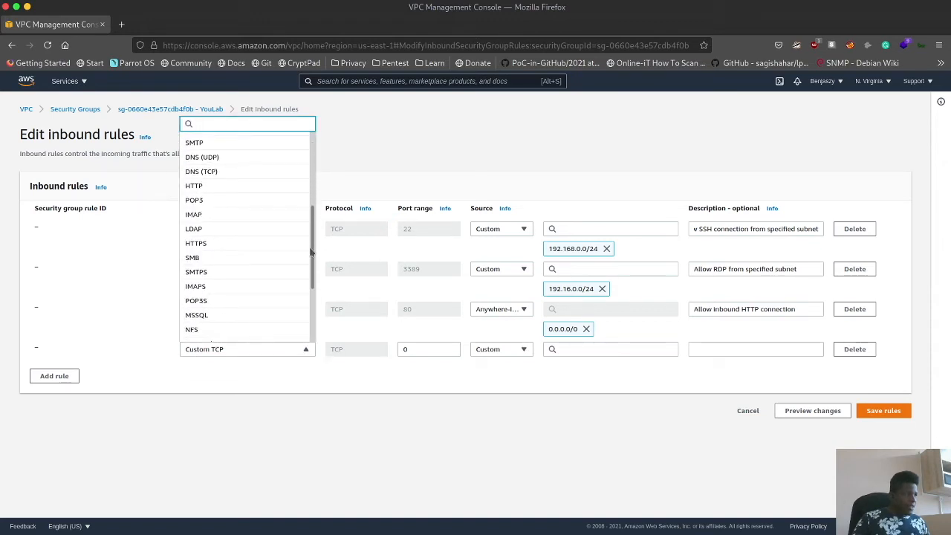
click(202, 243)
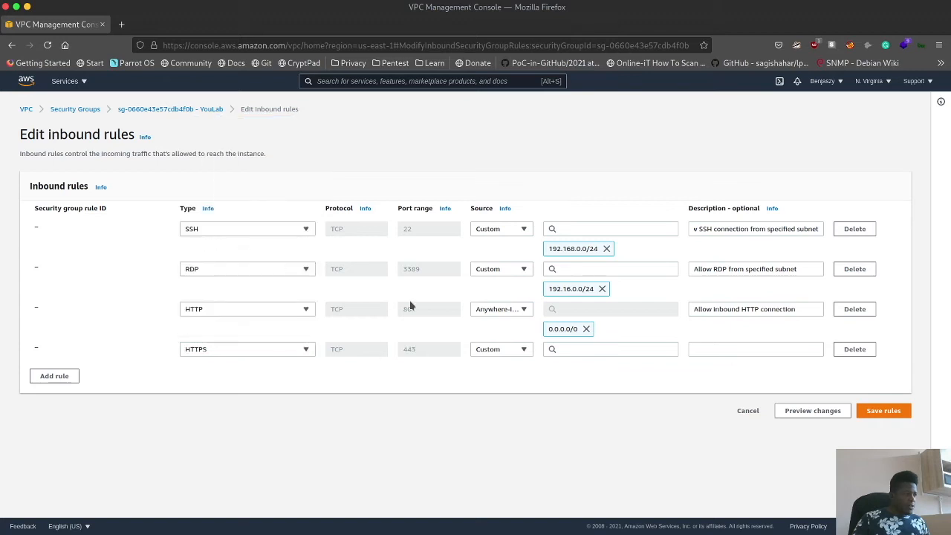
click(608, 349)
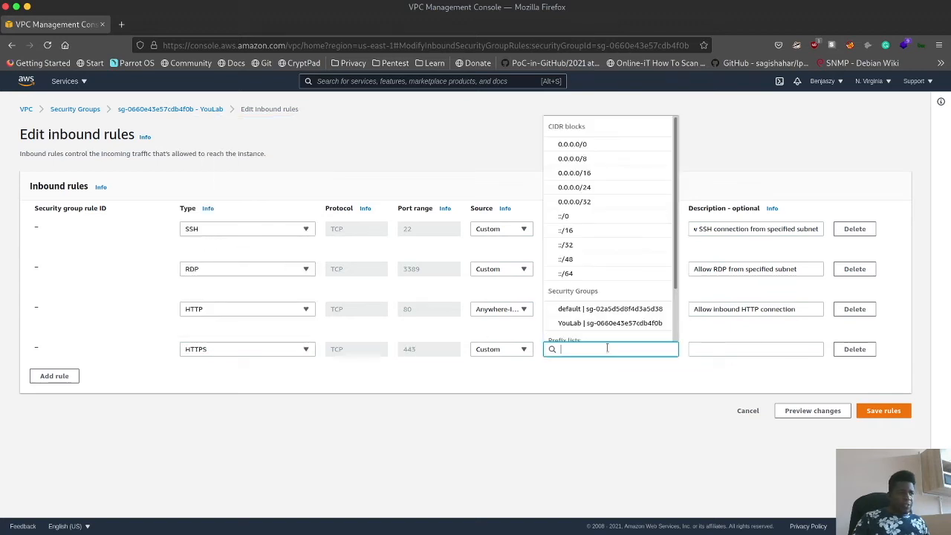
click(572, 146)
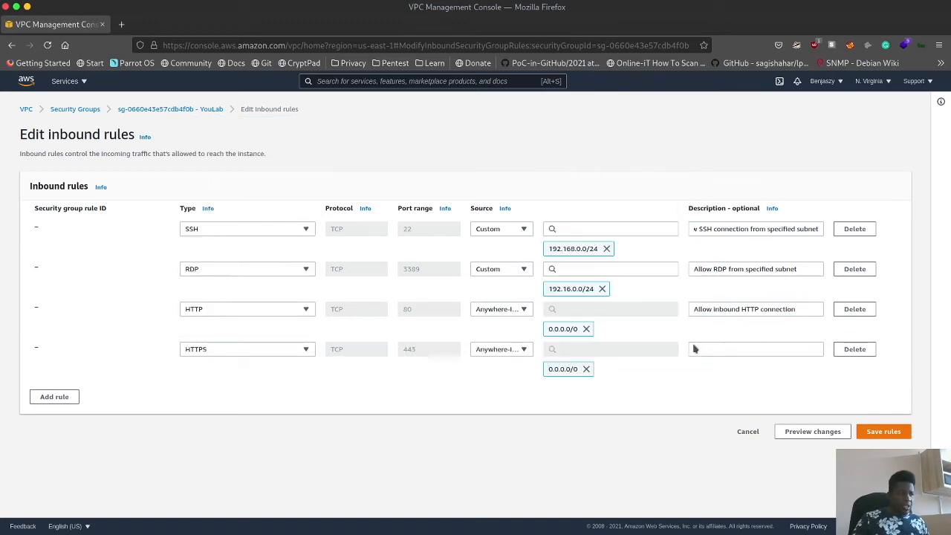
Step: Describe the HTTPS rule as "ALlow inbound HTTPS"
click(746, 347)
text(ALlow Inbound HTT)
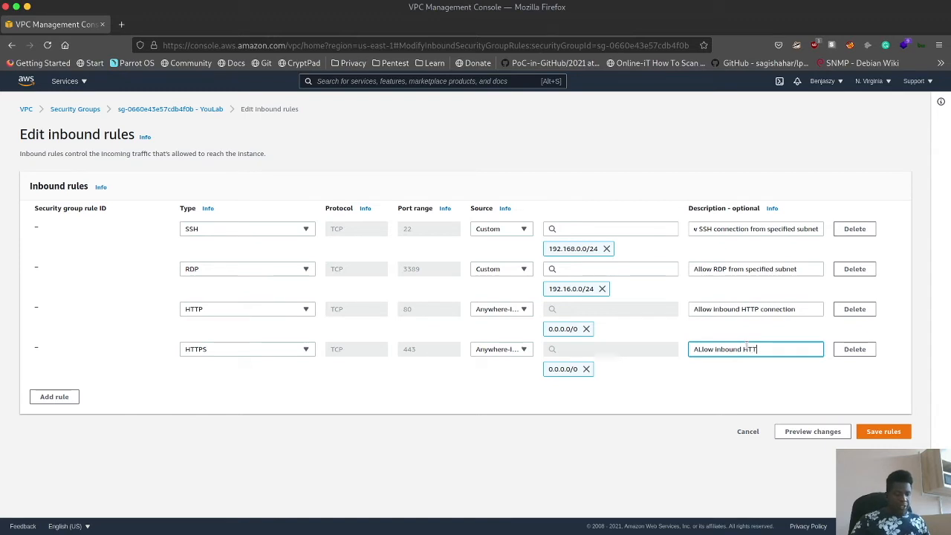
text(PS comnnectio)
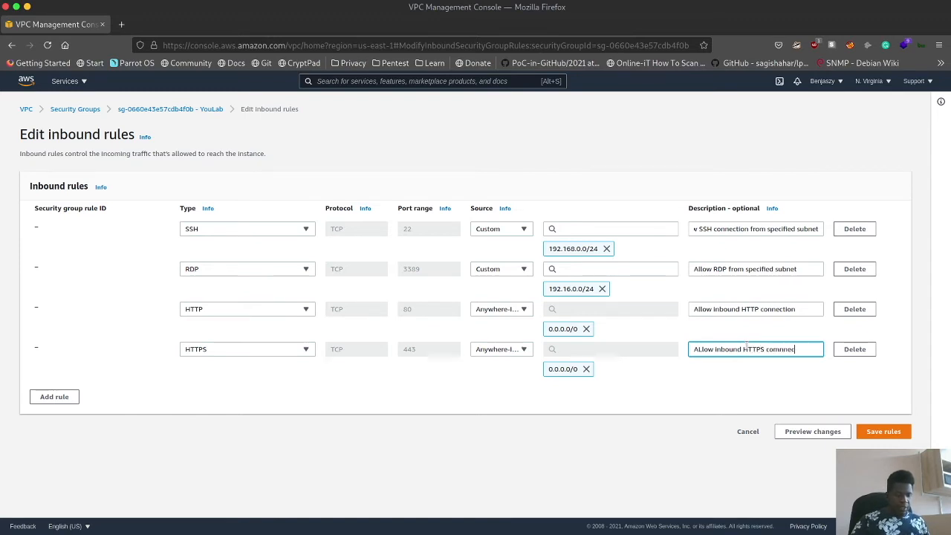
key(BackSpace)
key(BackSpace)
key(BackSpace)
key(BackSpace)
key(BackSpace)
key(BackSpace)
key(BackSpace)
key(BackSpace)
key(BackSpace)
key(BackSpace)
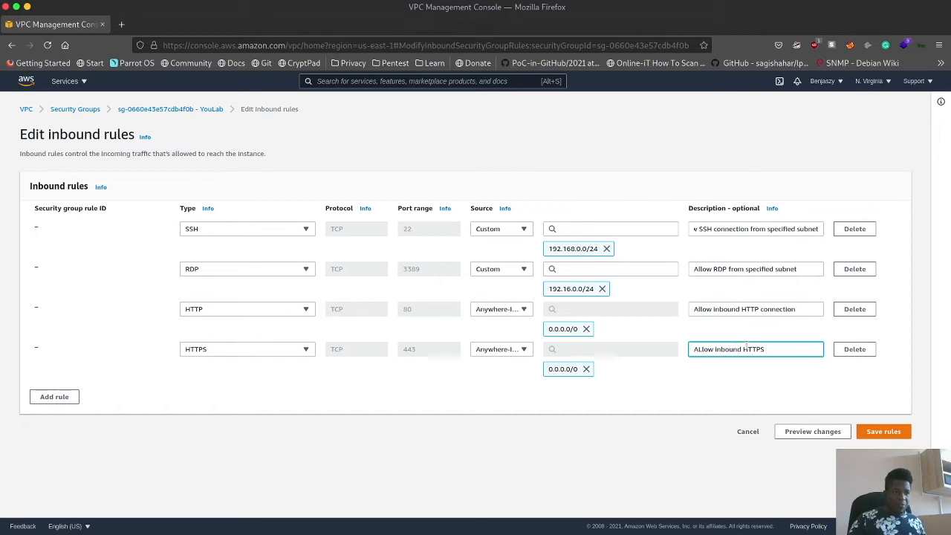
Step: Complete the HTTPS rule's description as "ALlow inbound HTTPS connection" and save the inbound rules
text(connection)
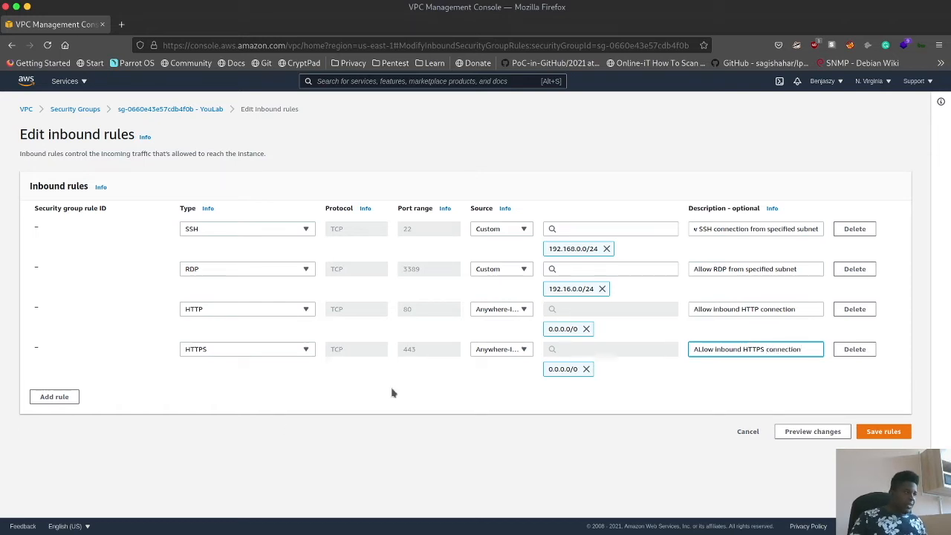
click(884, 431)
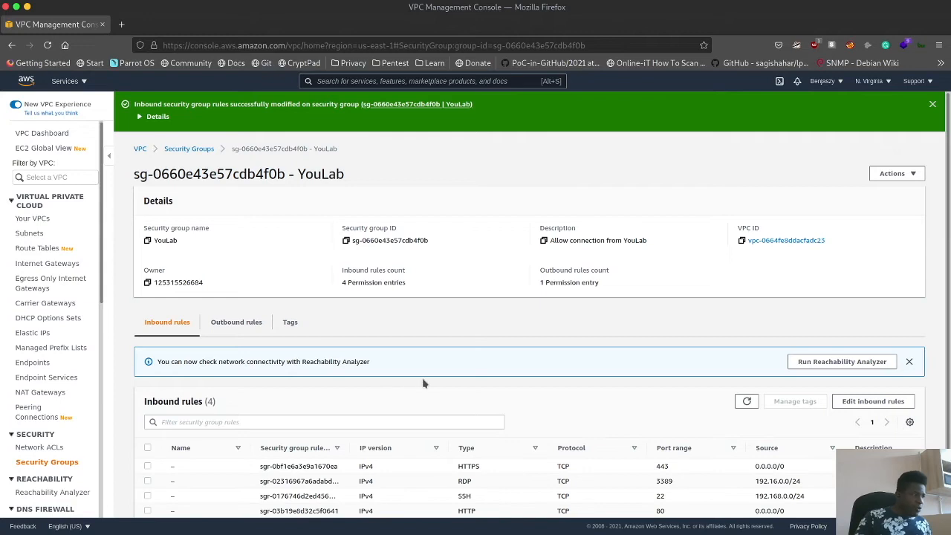
scroll(423, 383, down, 1)
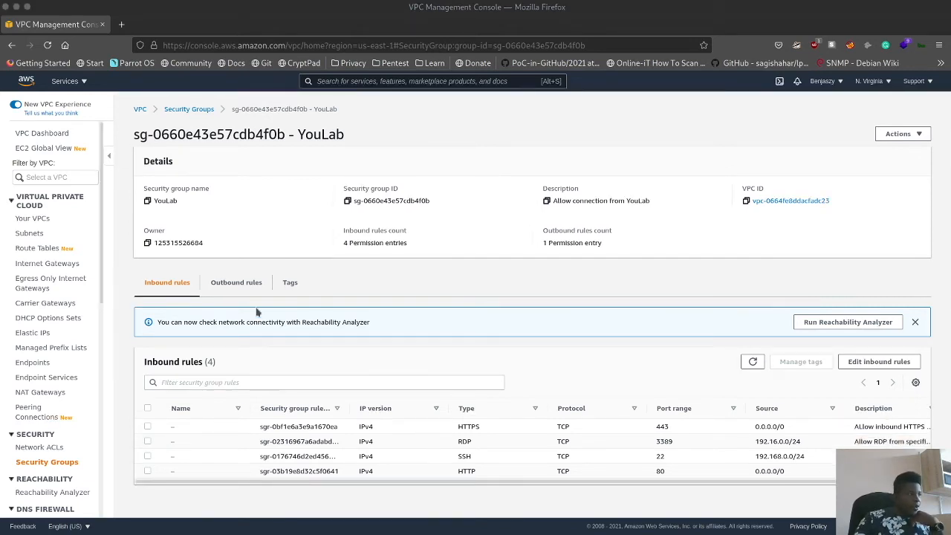
Step: Examine the YouLab security group's outbound rule and the traffic types available for it, leaving the rule as it is
click(234, 281)
click(418, 427)
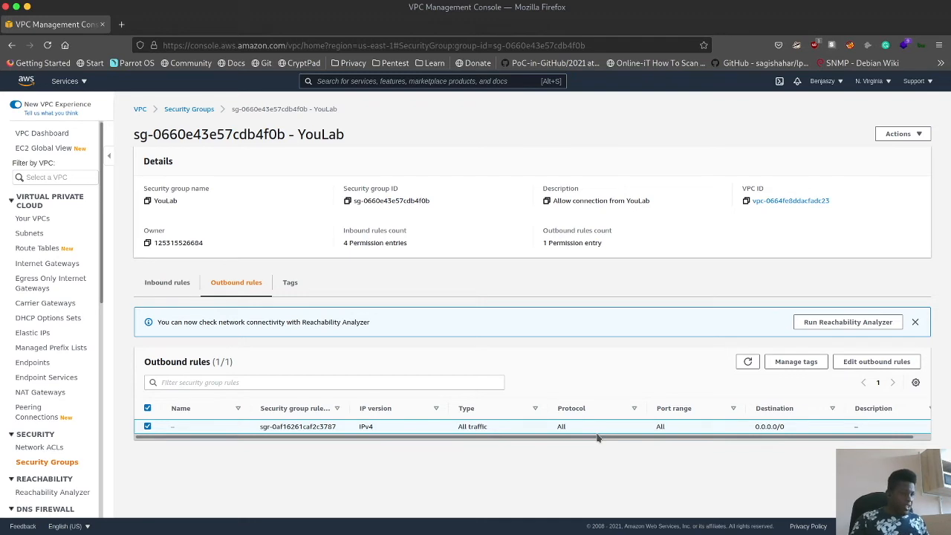
click(856, 364)
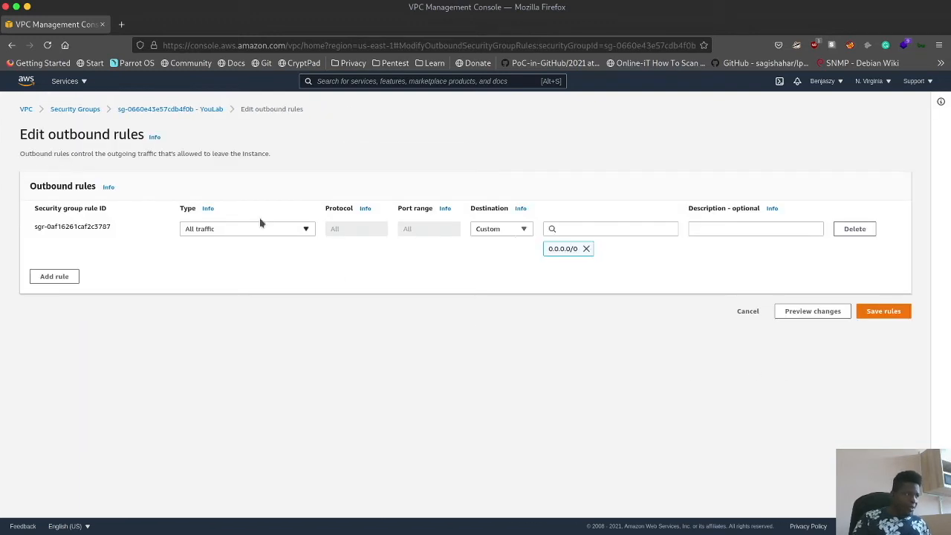
click(297, 233)
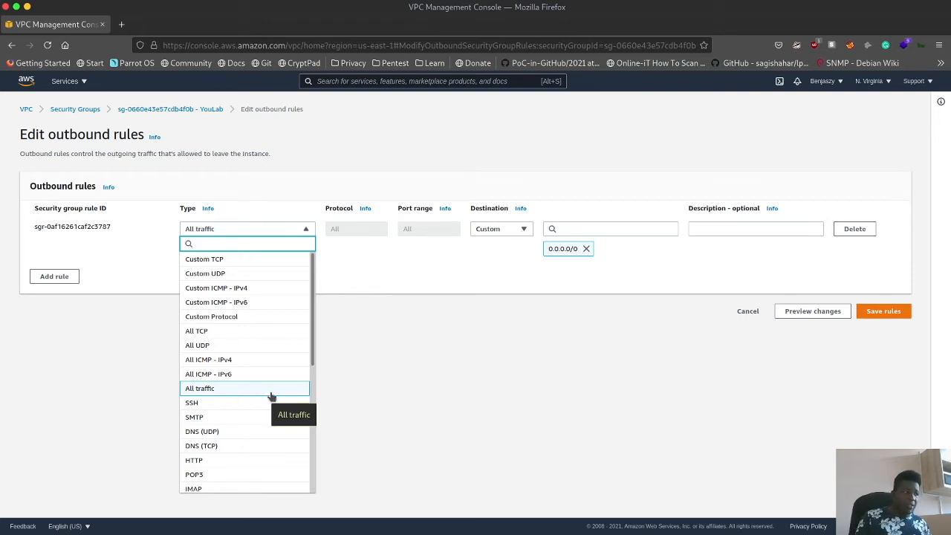
click(416, 350)
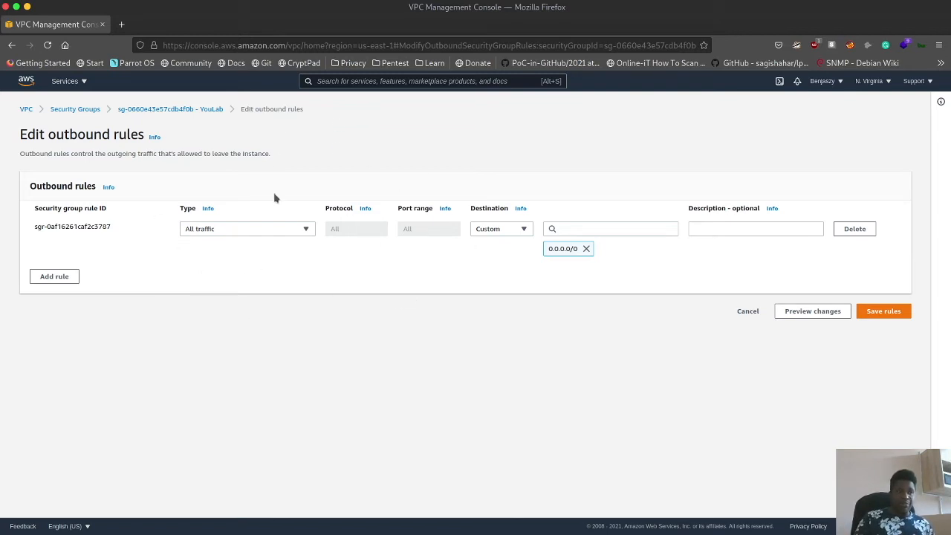
click(169, 113)
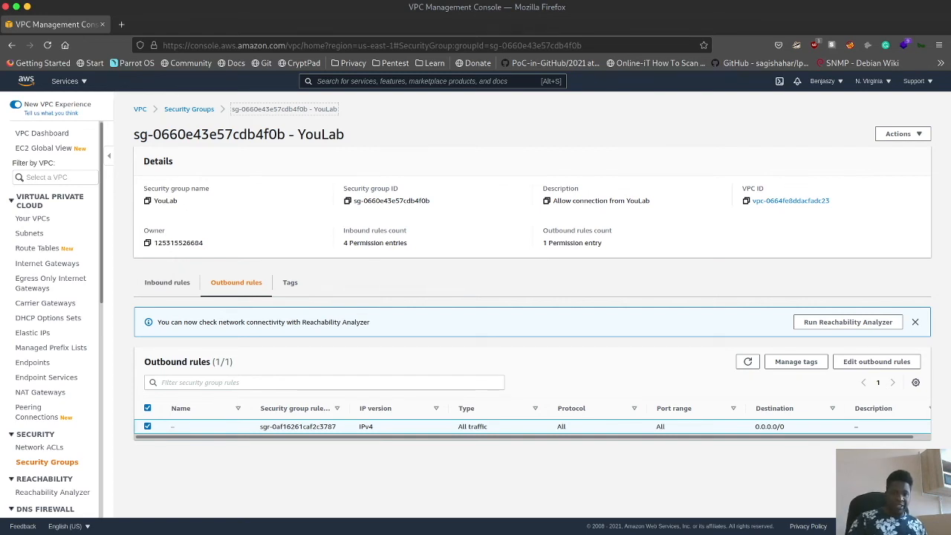
key(alt+Tab)
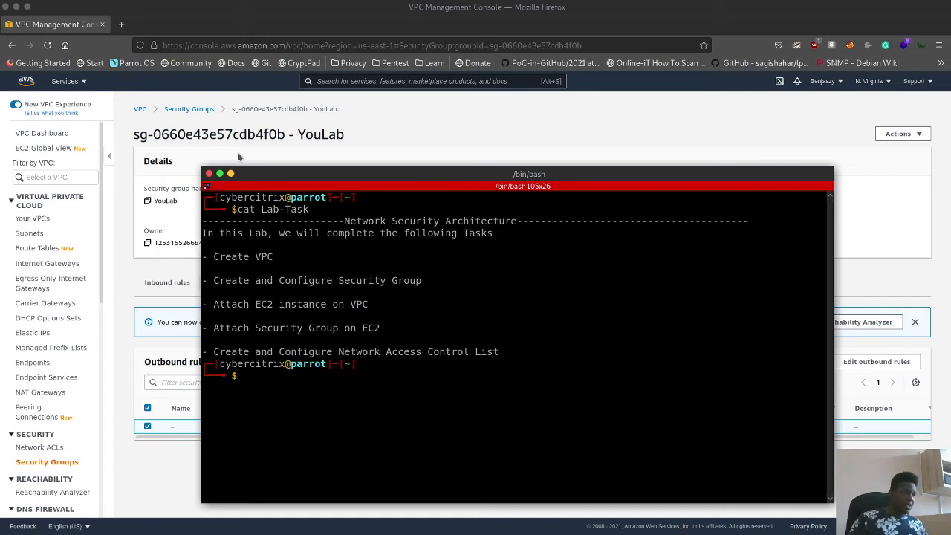
click(435, 123)
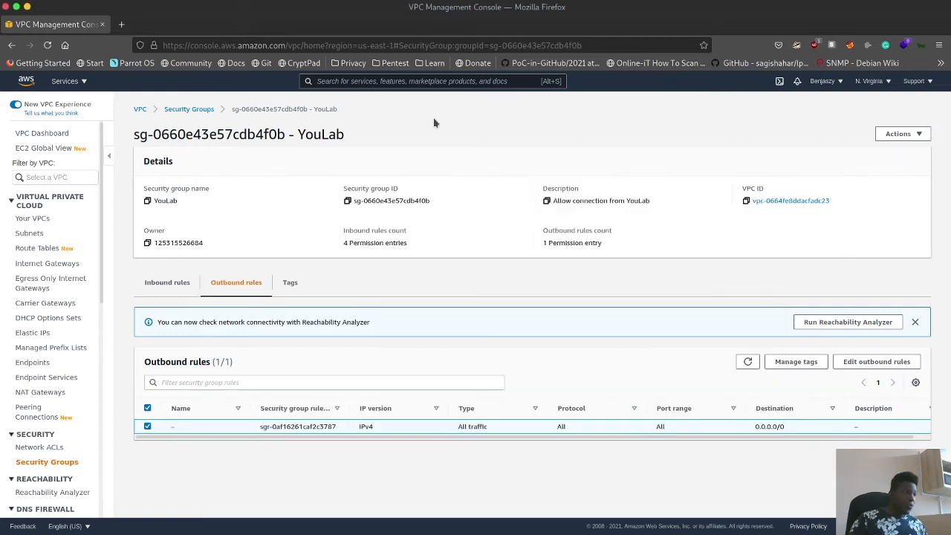
click(121, 25)
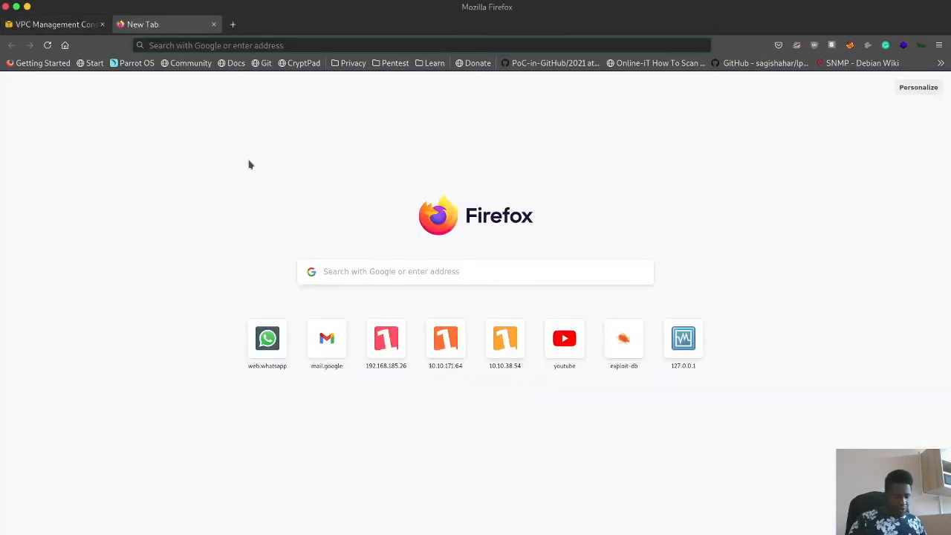
text(https:)
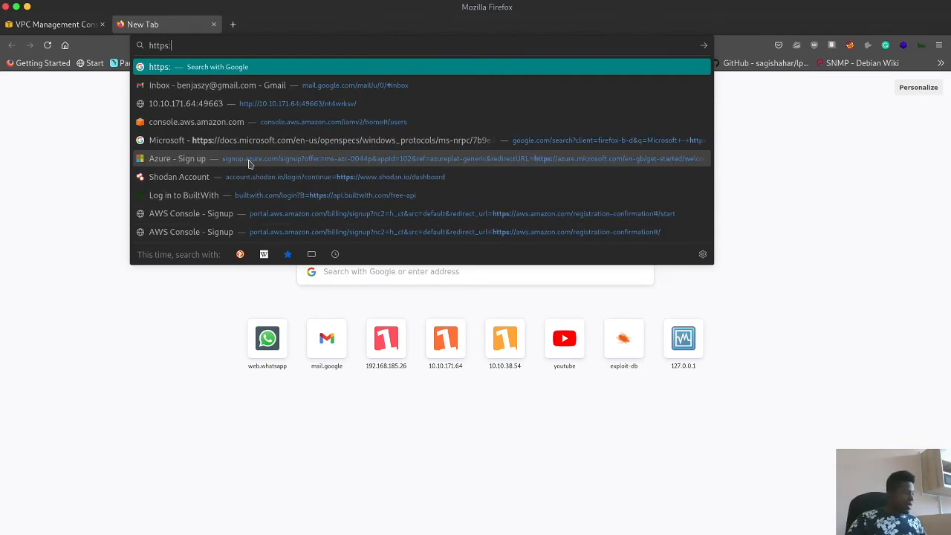
text(//)
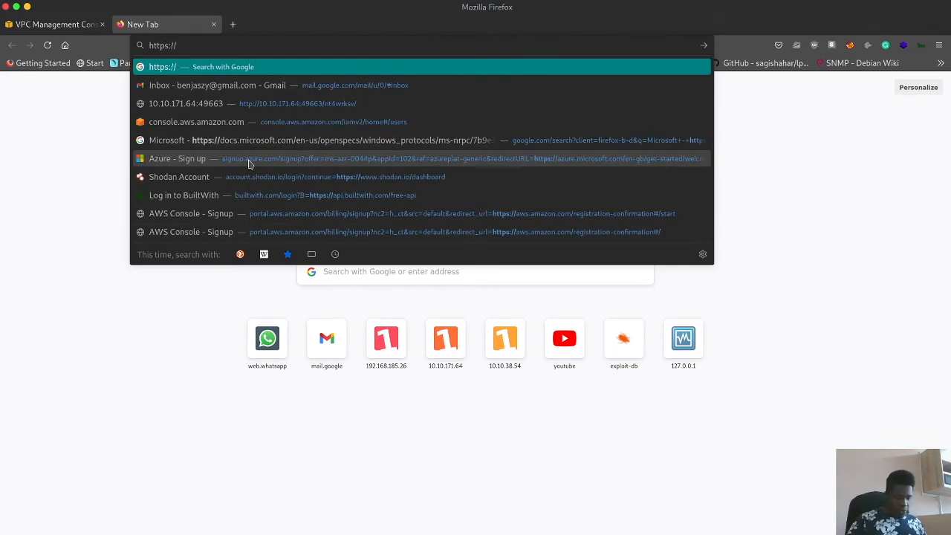
text(con)
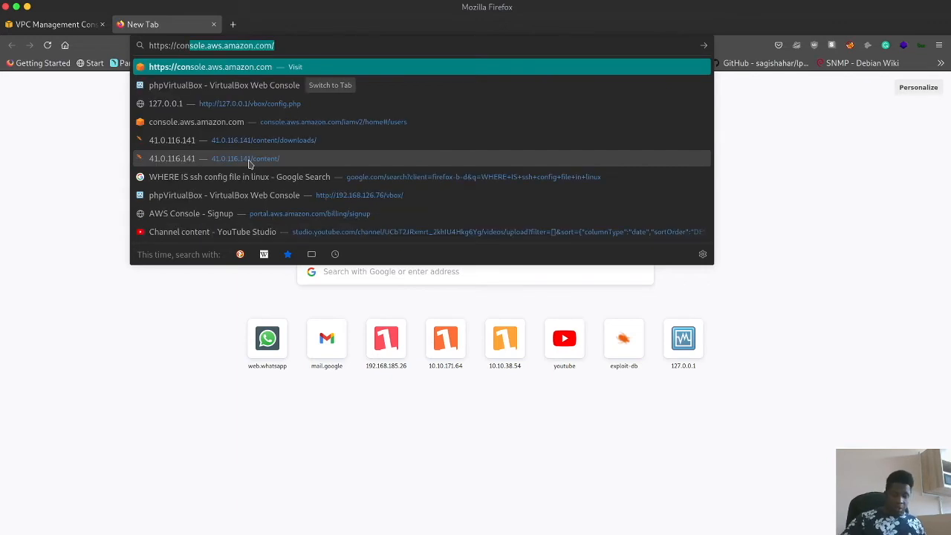
key(Right)
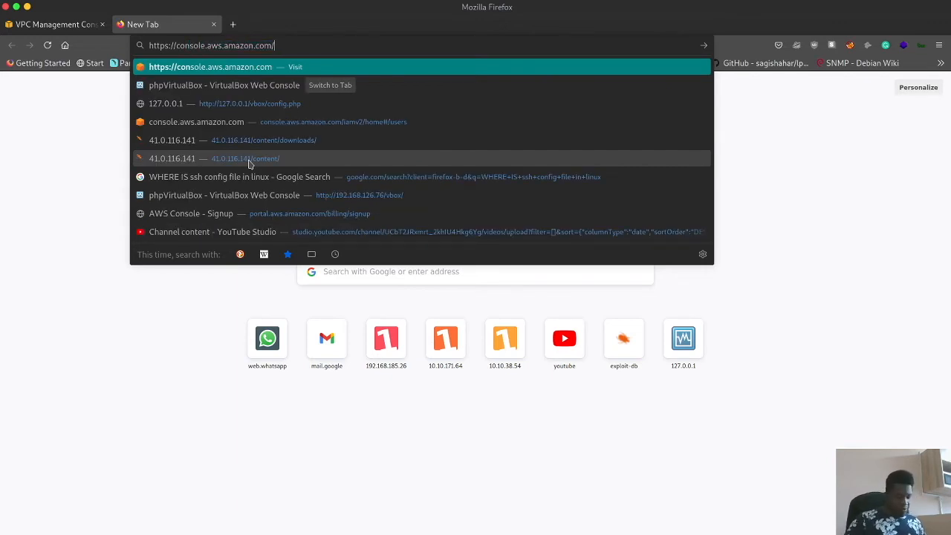
text(ec2/)
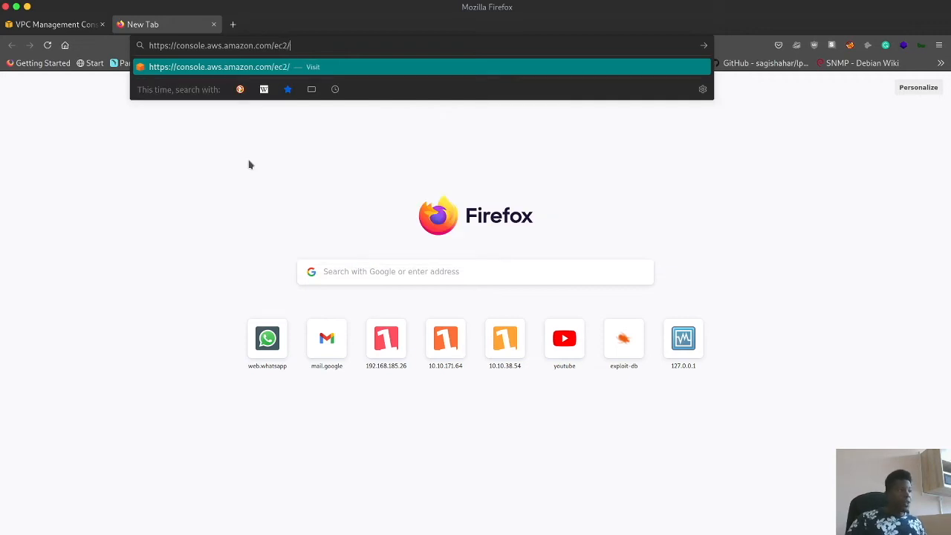
key(Return)
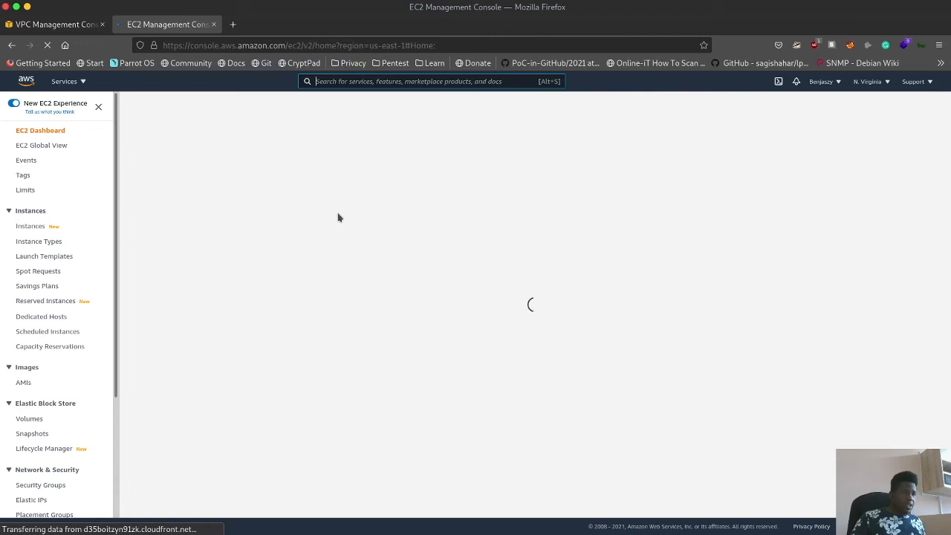
click(95, 20)
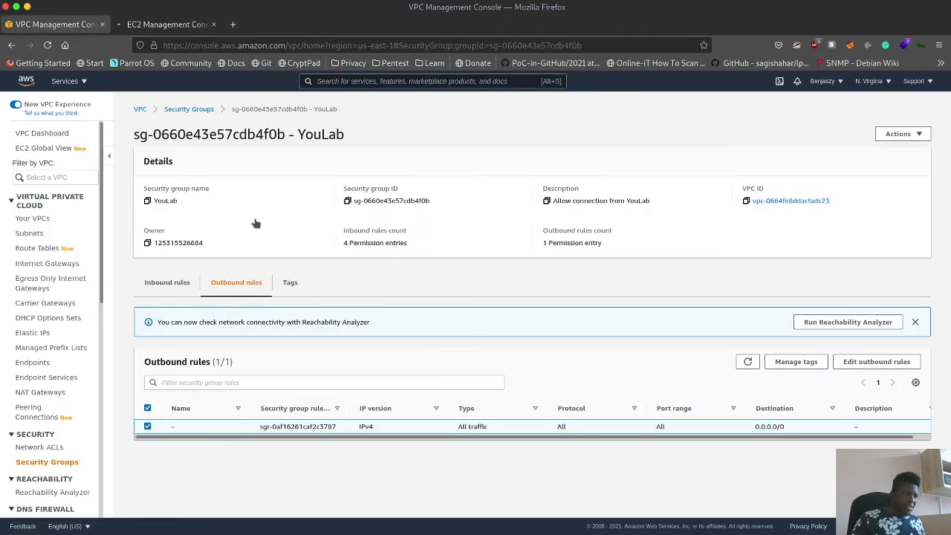
click(182, 26)
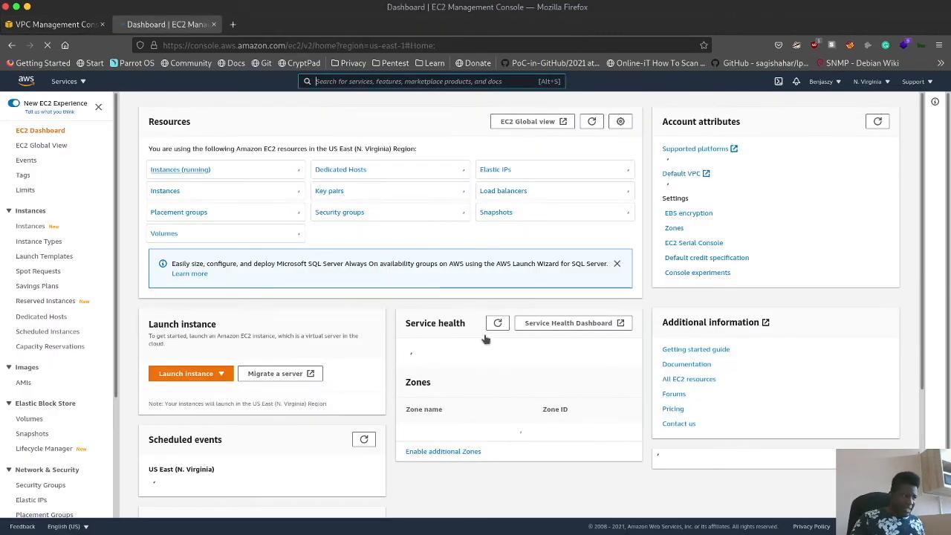
click(219, 376)
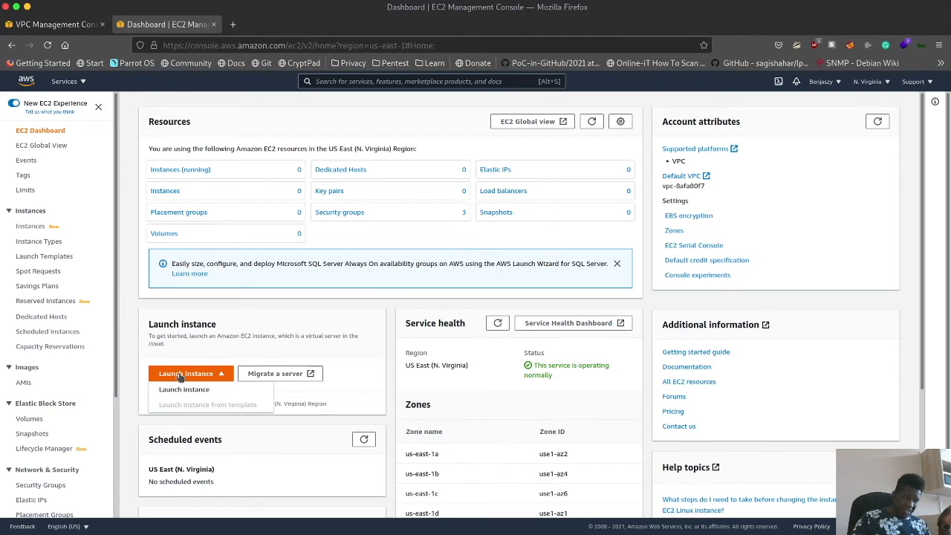
click(179, 378)
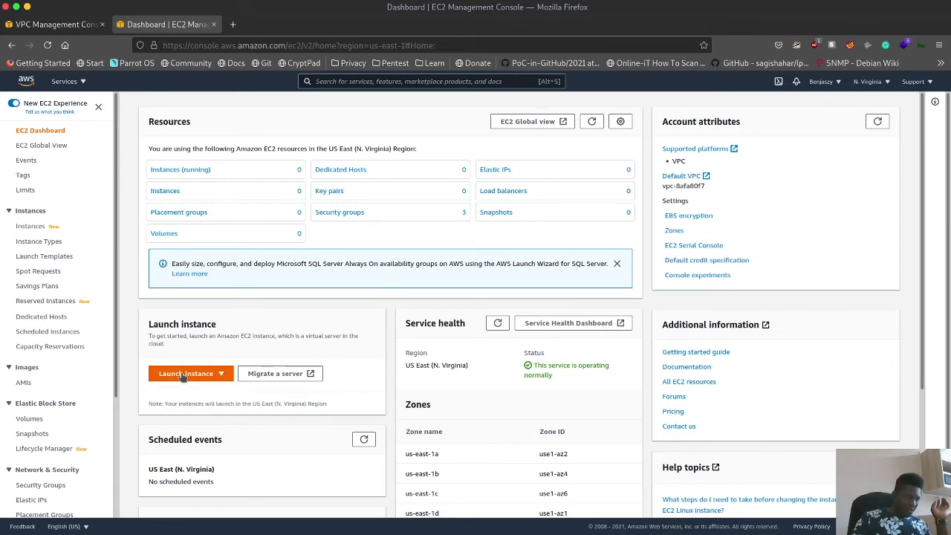
click(192, 375)
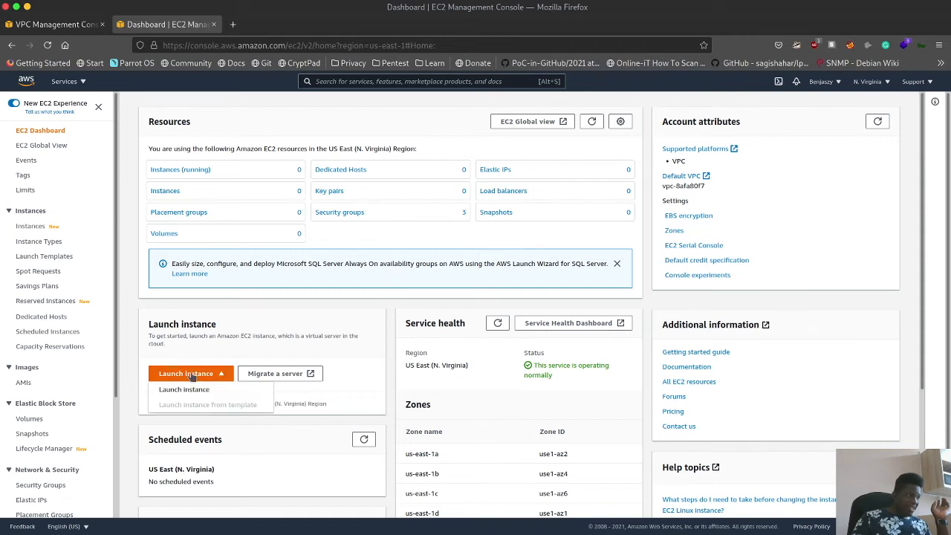
click(188, 389)
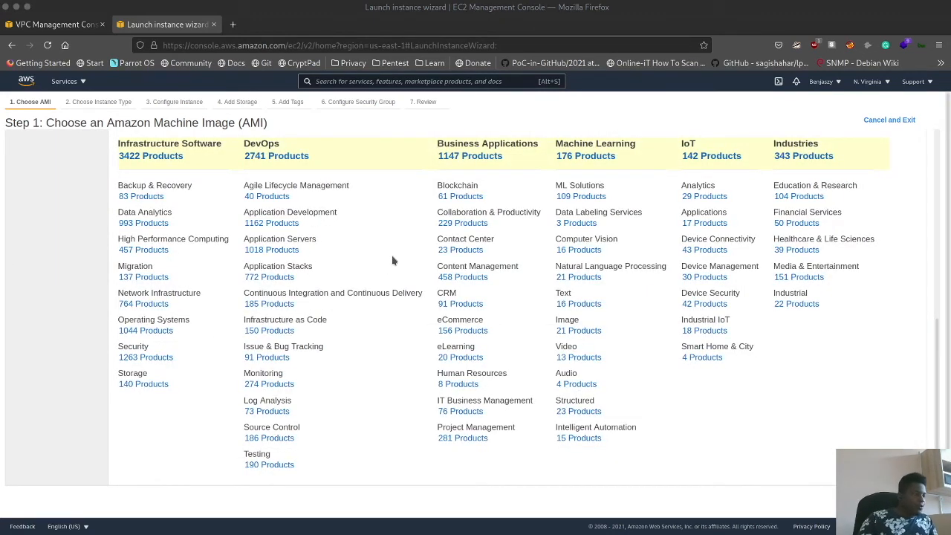
scroll(570, 276, up, 6)
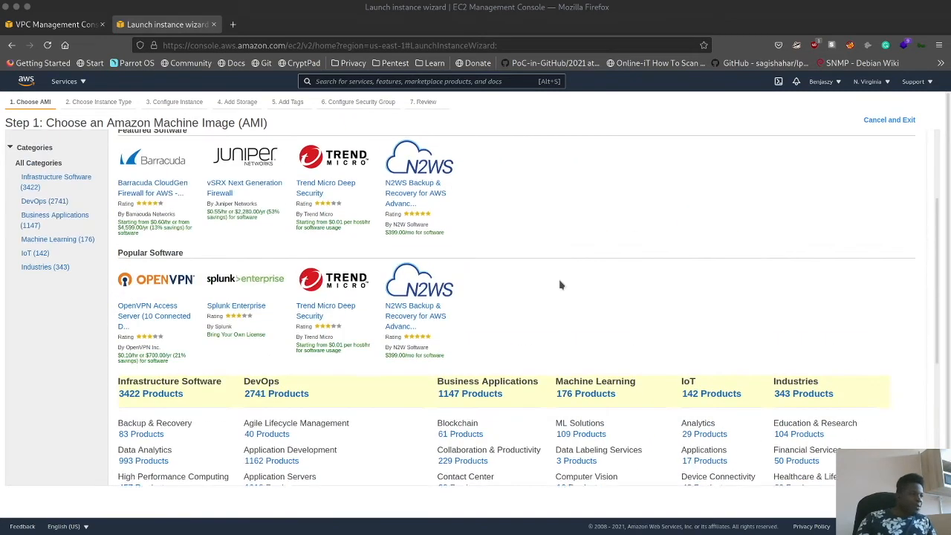
click(33, 191)
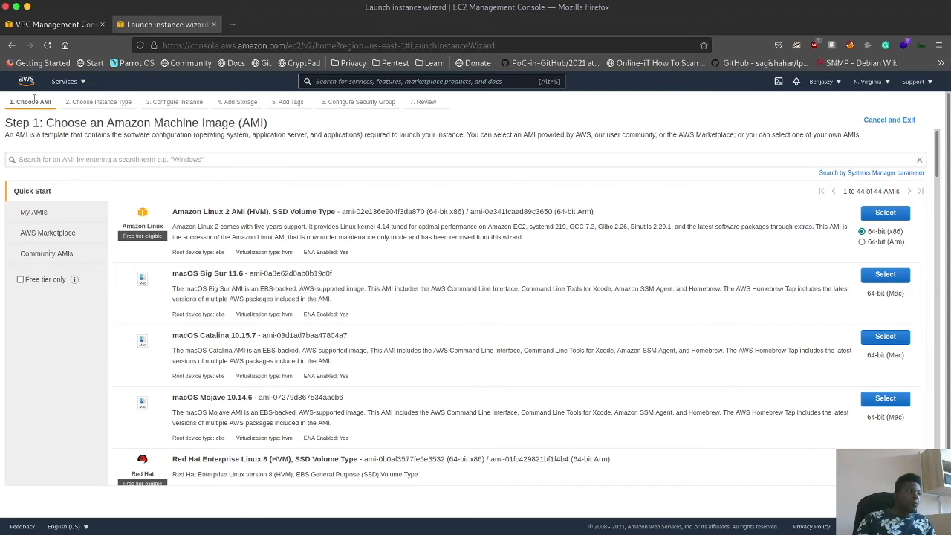
click(14, 46)
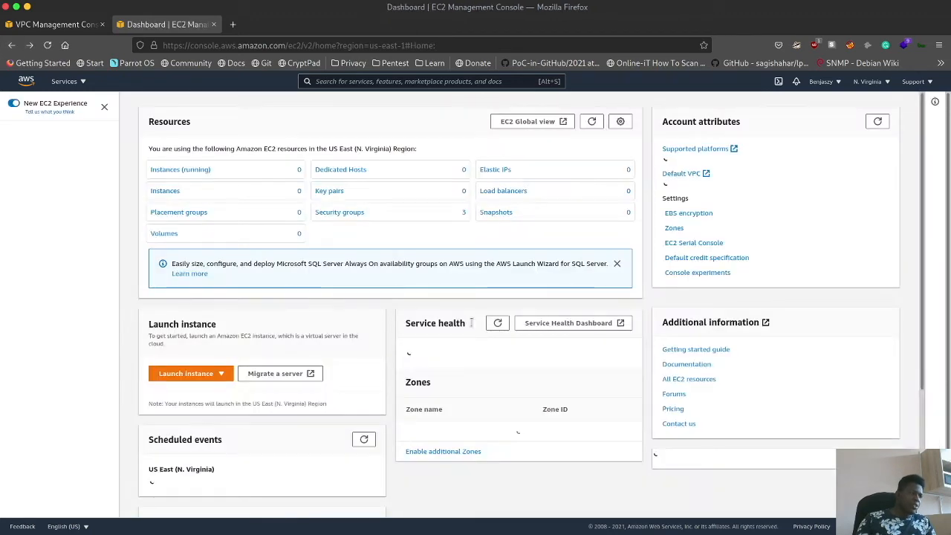
Step: Start the wizard for launching a new EC2 instance
click(202, 375)
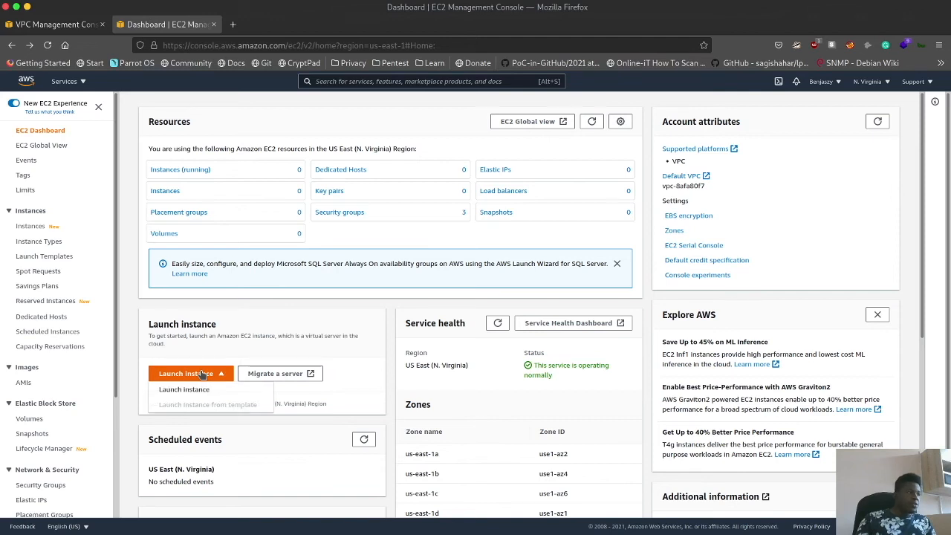
click(191, 391)
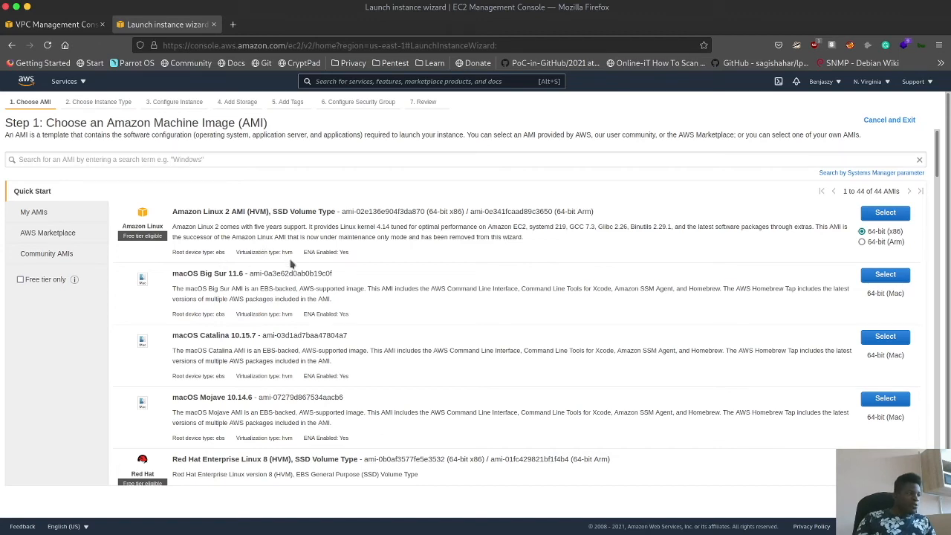
Step: Examine the Quick Start list of Amazon Machine Images, including the Linux, macOS, Ubuntu, Debian and Windows Server options
scroll(473, 272, down, 1)
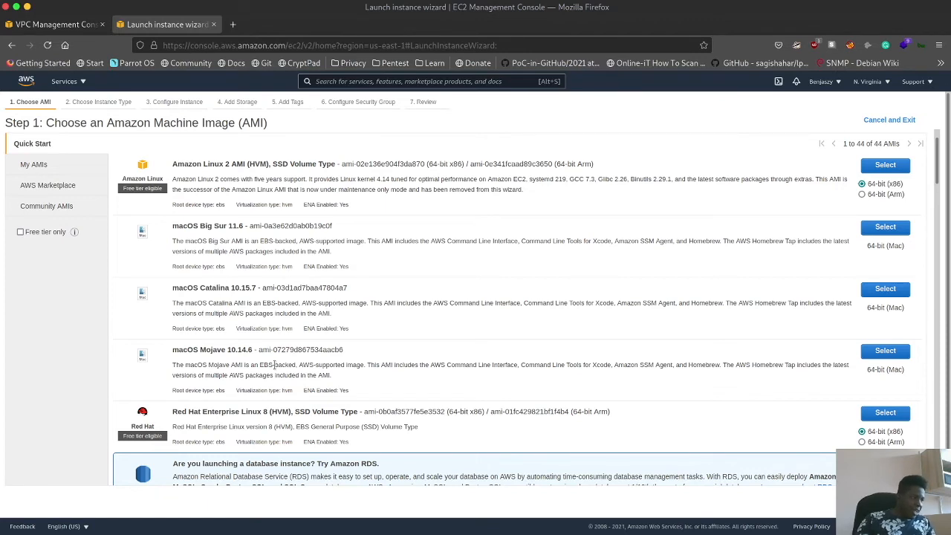
scroll(275, 367, down, 2)
scroll(276, 364, down, 6)
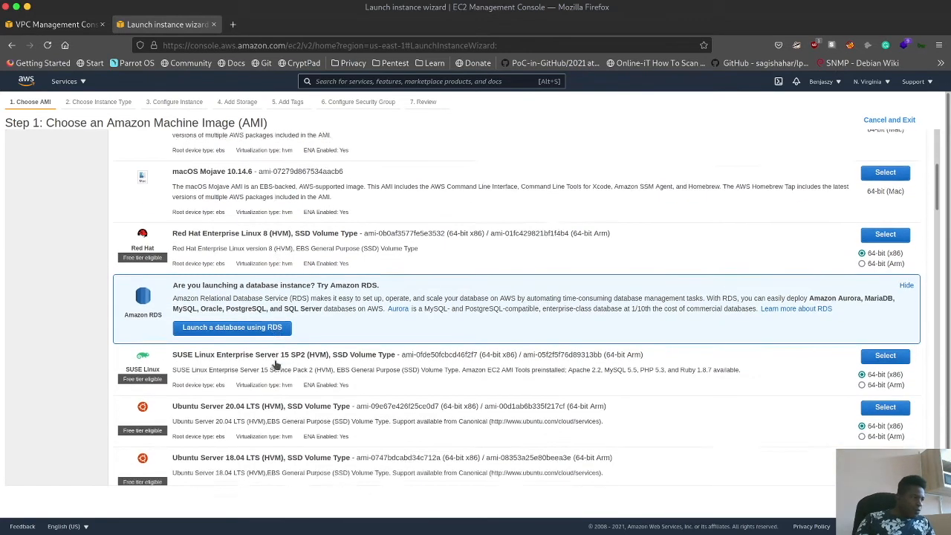
scroll(272, 312, down, 1)
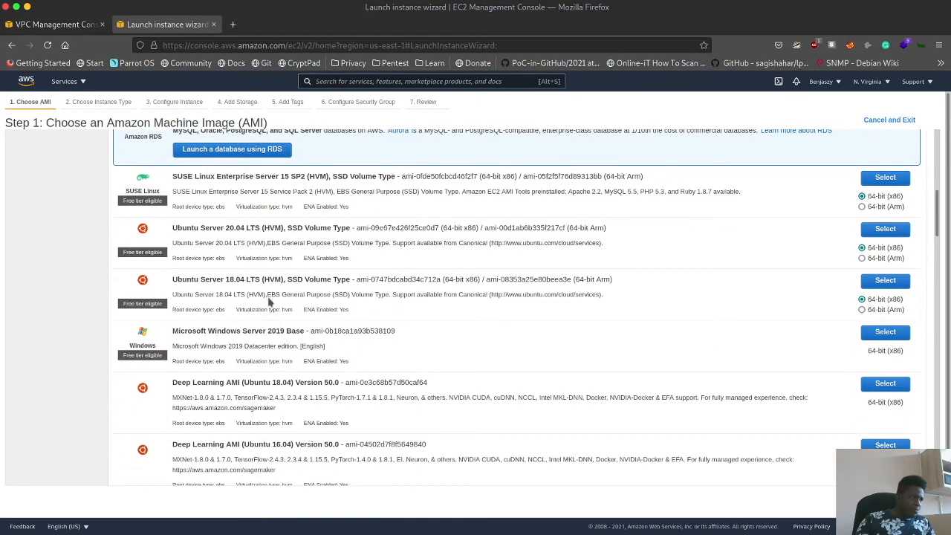
scroll(322, 444, down, 1)
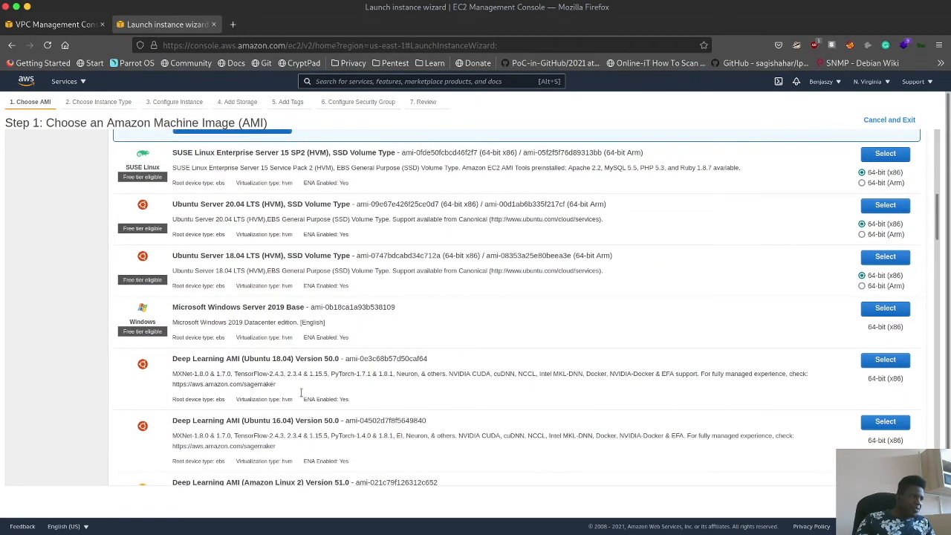
scroll(272, 397, down, 3)
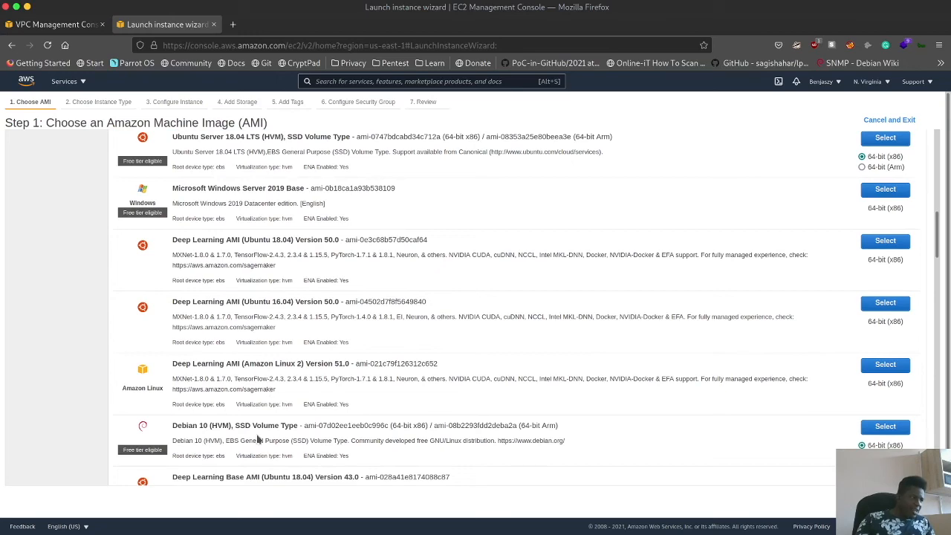
scroll(312, 437, down, 5)
scroll(321, 436, up, 5)
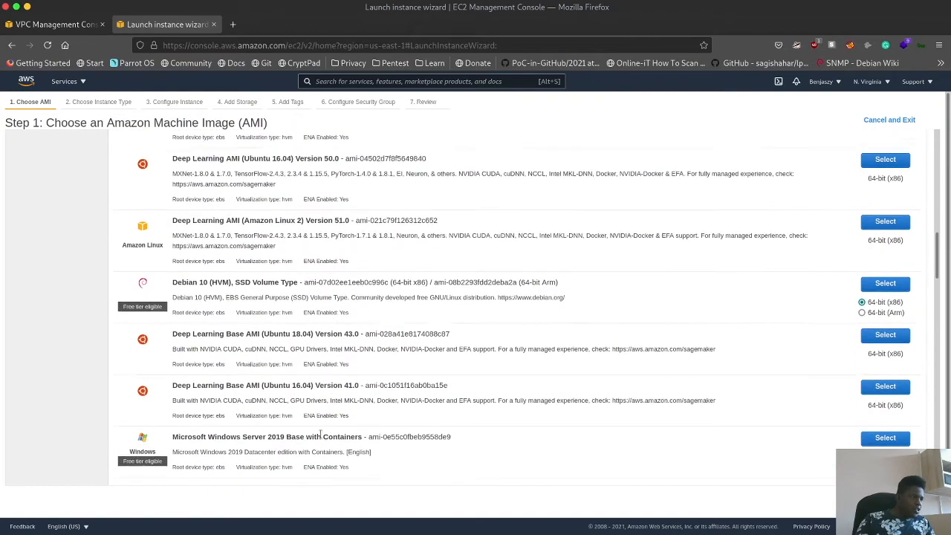
scroll(309, 443, down, 3)
scroll(309, 444, down, 3)
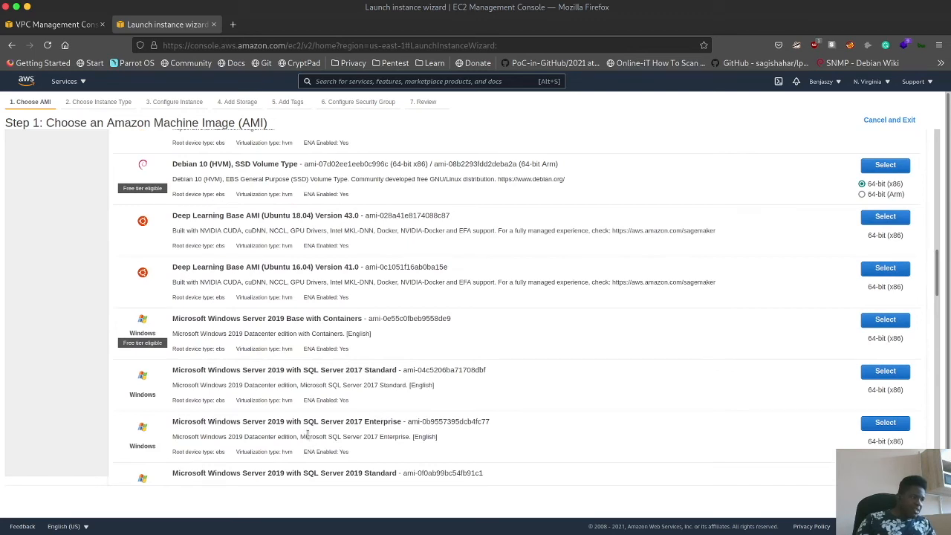
scroll(320, 413, down, 7)
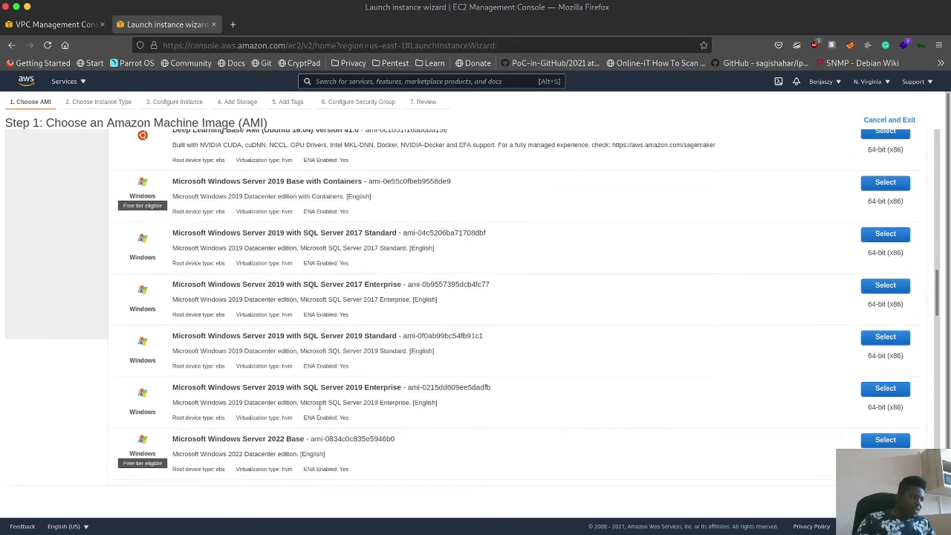
scroll(323, 407, up, 10)
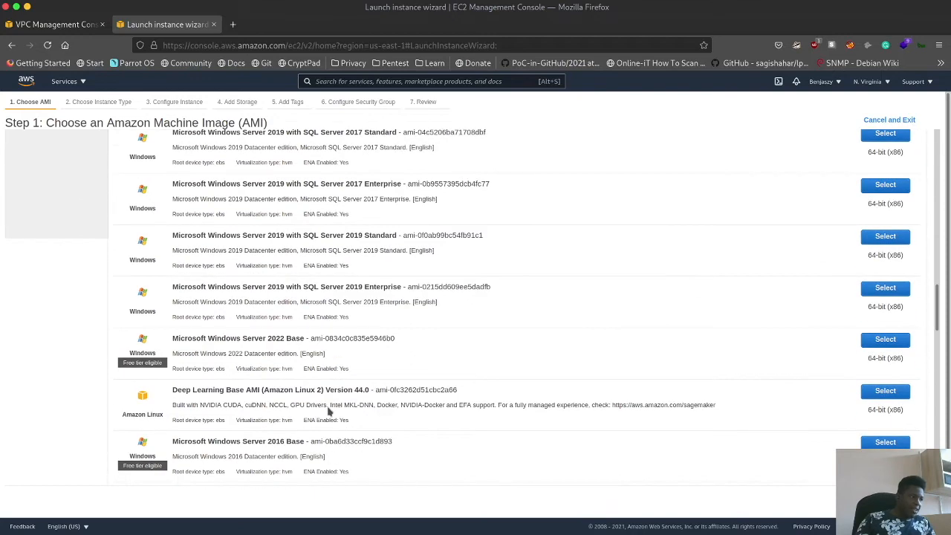
scroll(329, 413, up, 15)
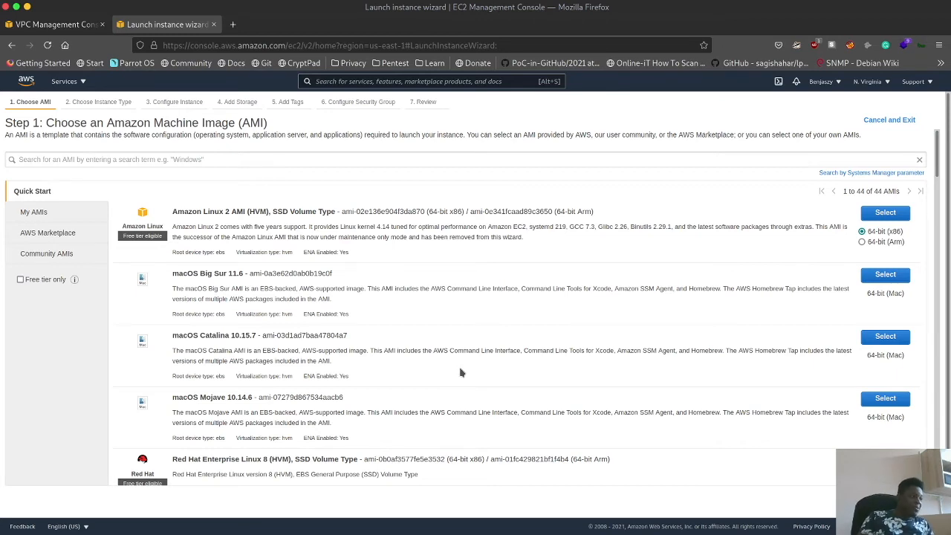
Step: Choose the Amazon Linux 2 AMI (HVM), SSD Volume Type, in its 64-bit (x86) version for the instance
scroll(460, 373, down, 3)
scroll(460, 372, down, 3)
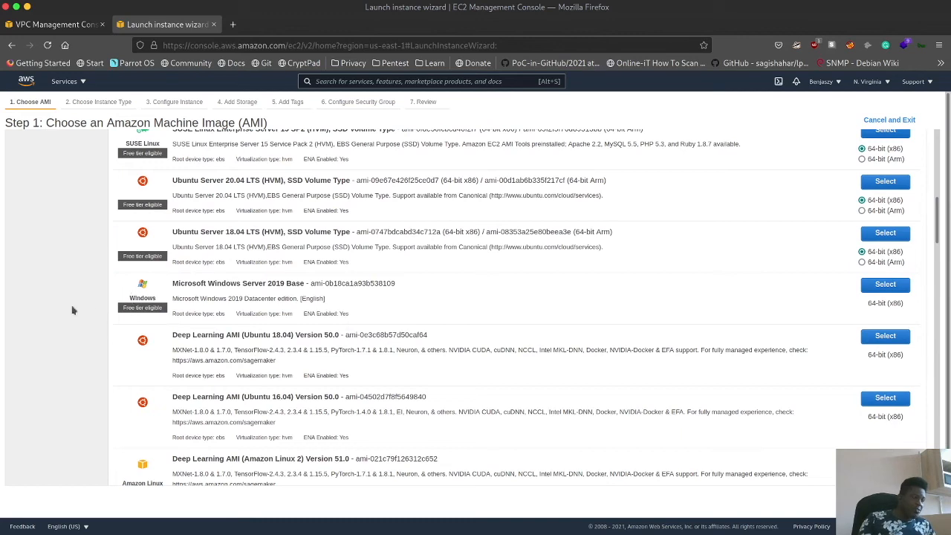
scroll(206, 308, up, 2)
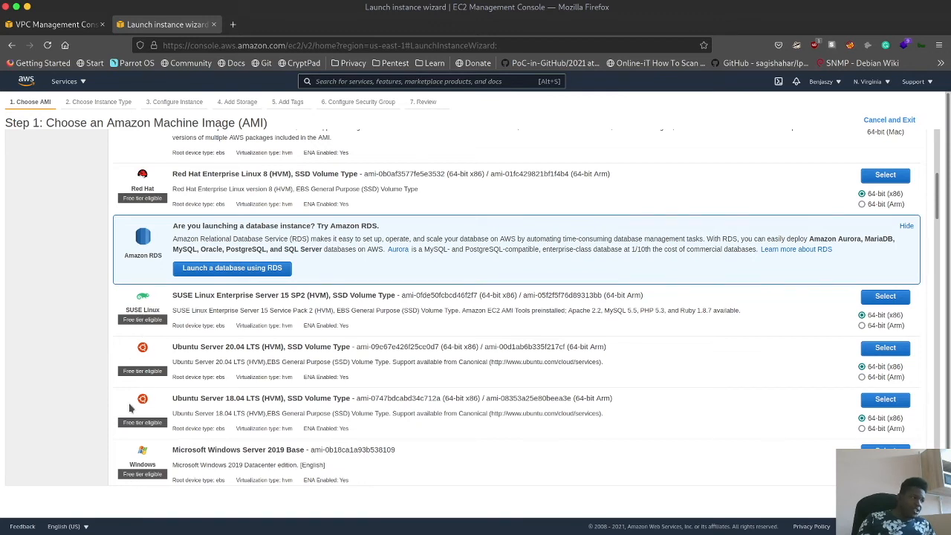
scroll(147, 362, up, 4)
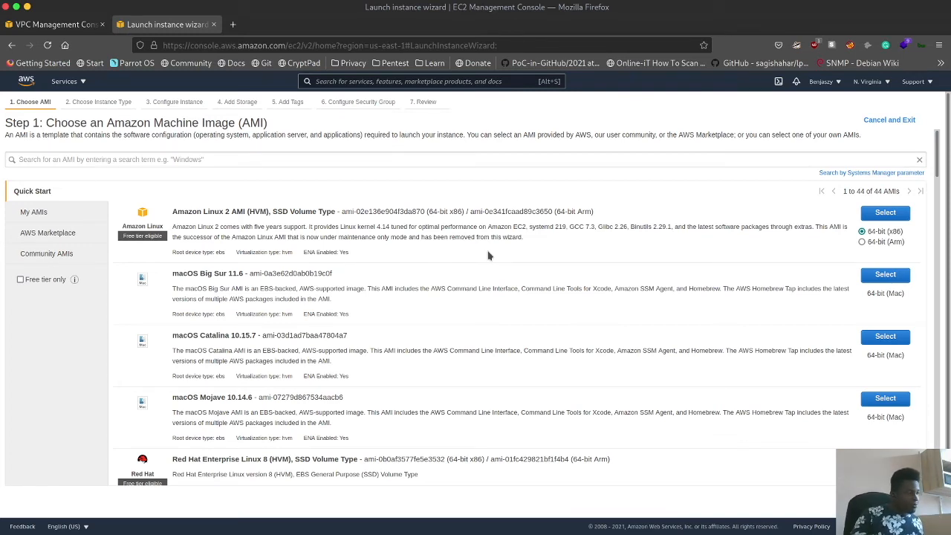
click(885, 213)
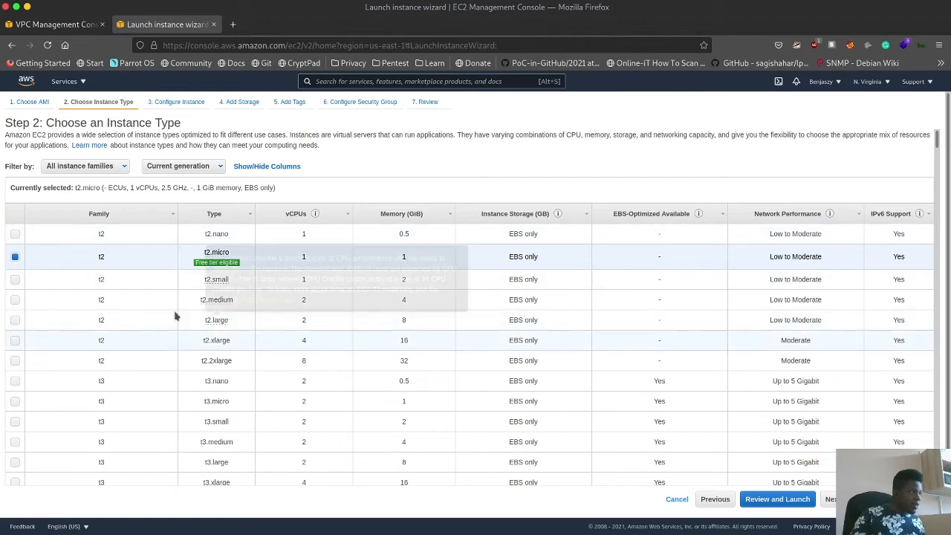
Step: Review the available instance types and continue to the instance details with the free tier eligible t2.micro selected
mouse_move(200, 266)
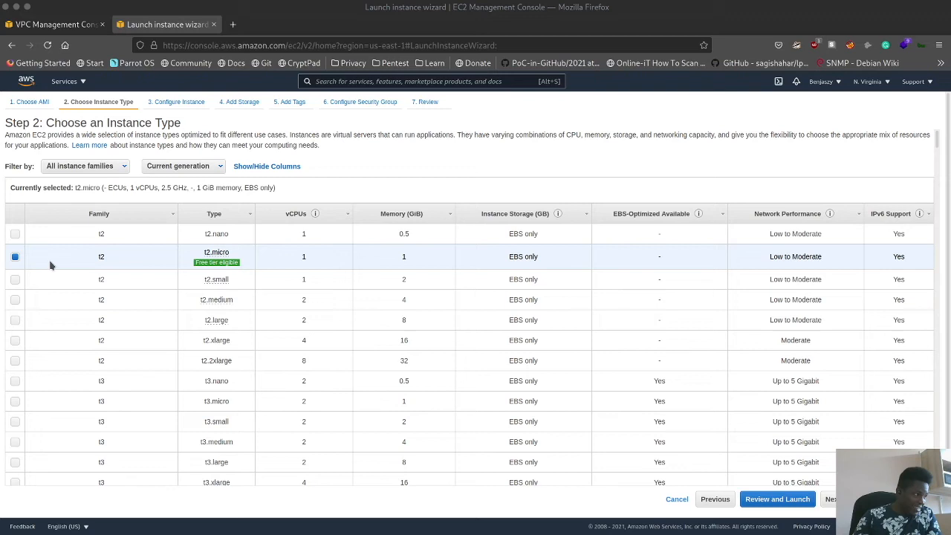
mouse_move(222, 256)
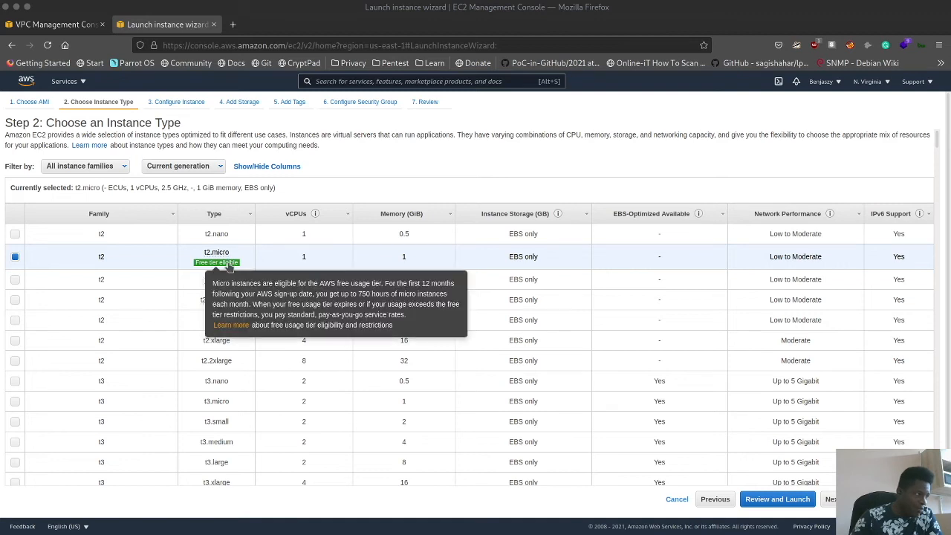
scroll(229, 266, down, 5)
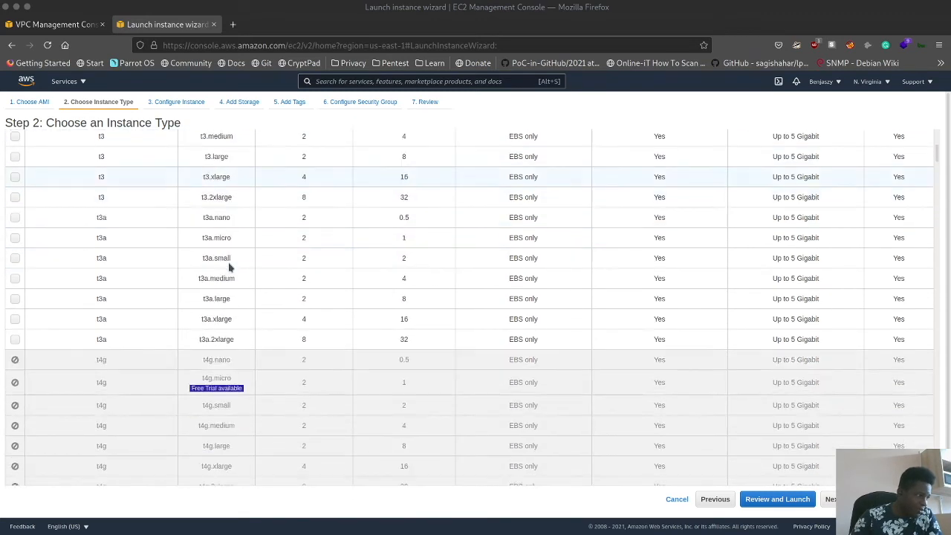
scroll(231, 270, up, 5)
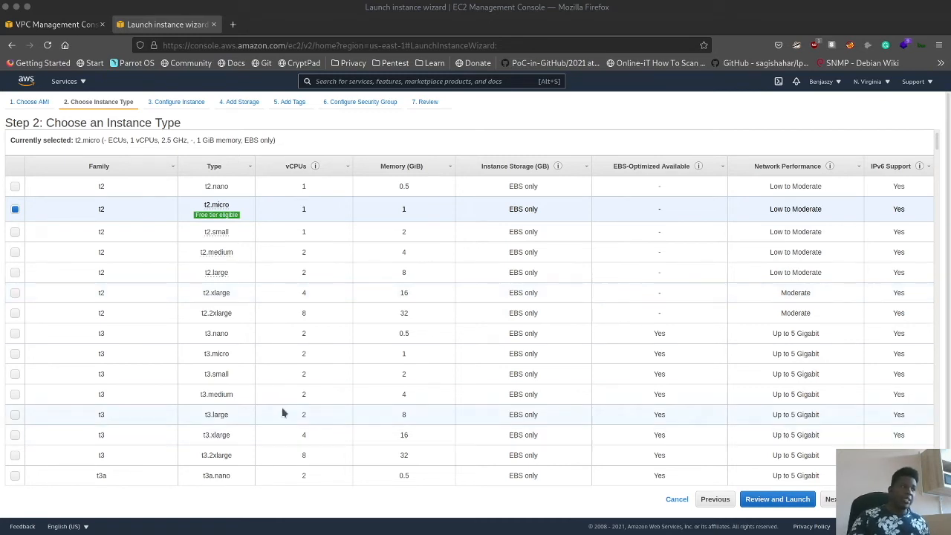
scroll(332, 388, down, 5)
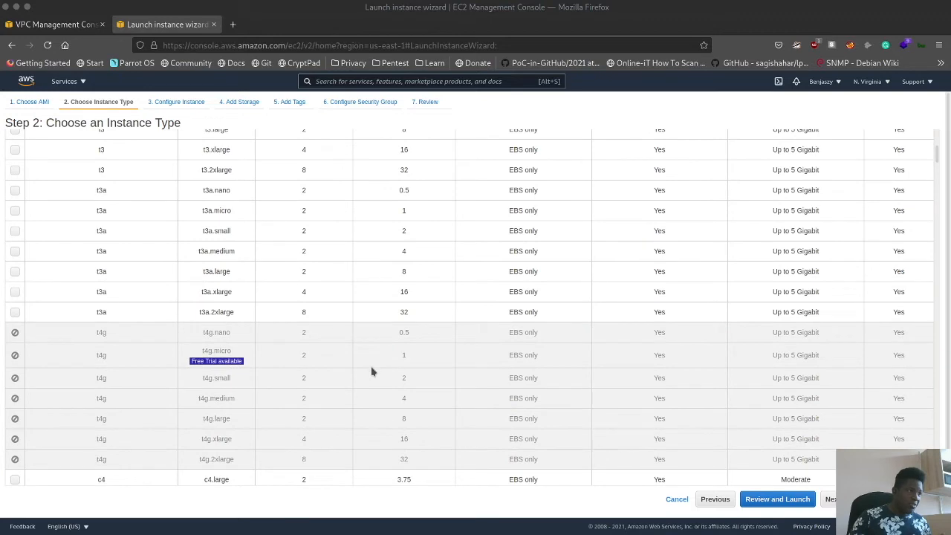
scroll(371, 372, up, 2)
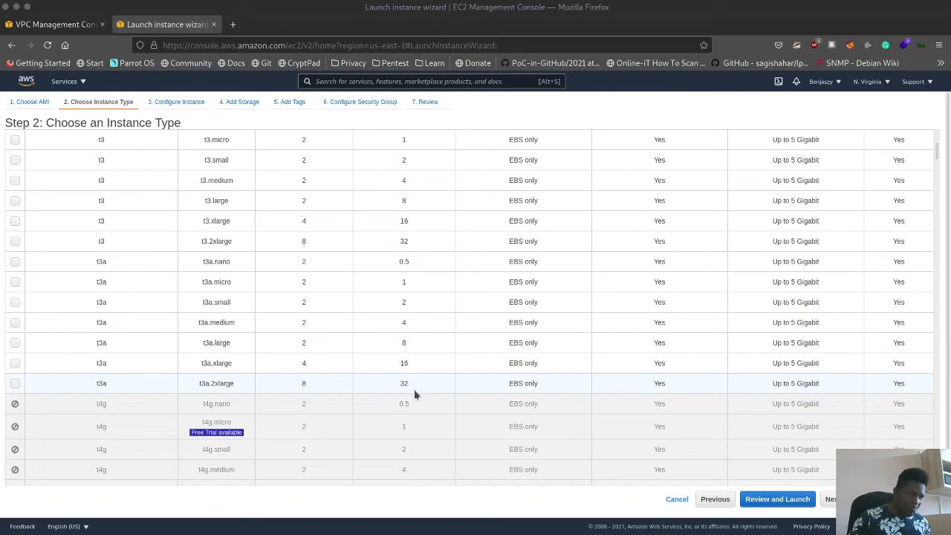
scroll(414, 395, down, 8)
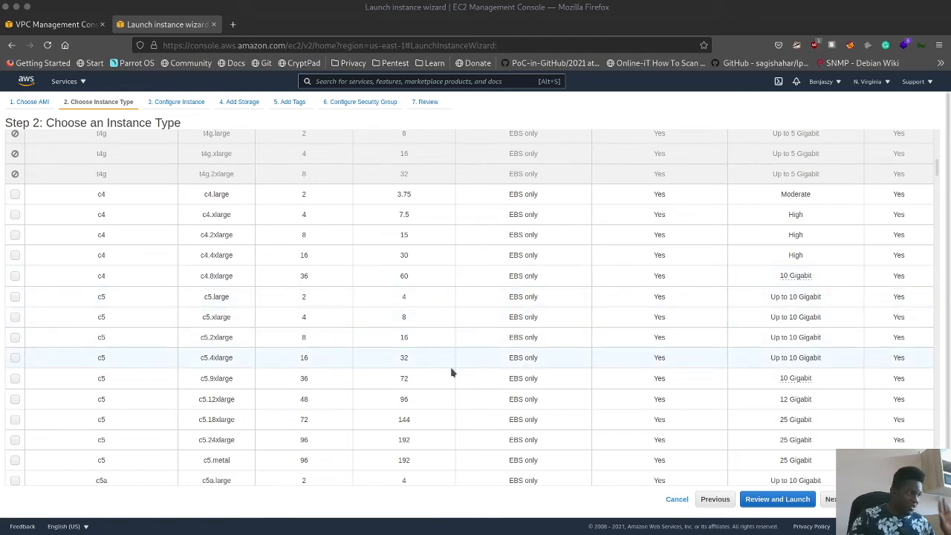
scroll(451, 373, up, 5)
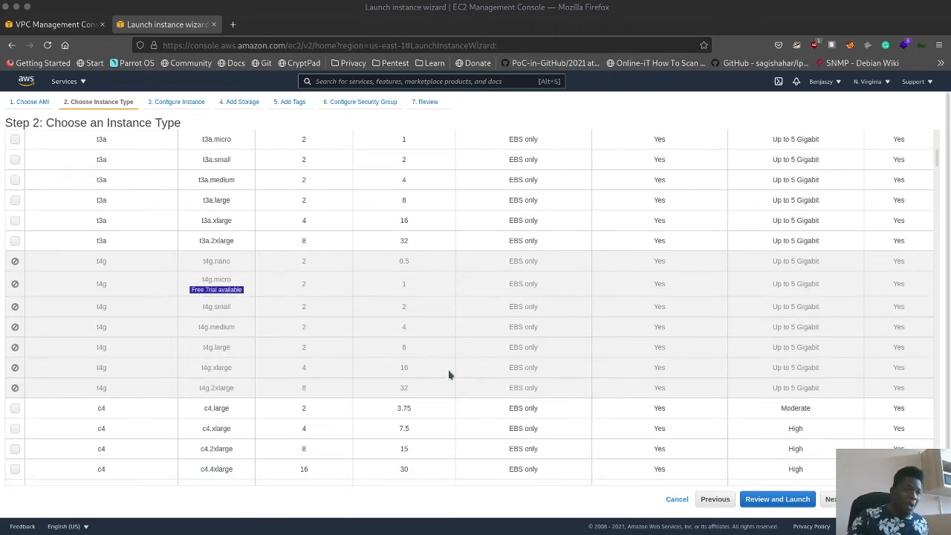
scroll(449, 374, up, 6)
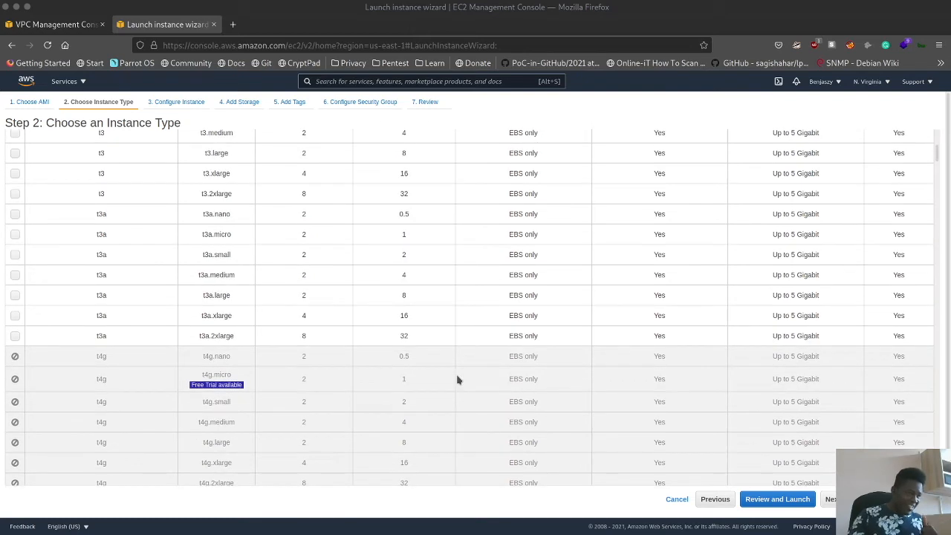
scroll(455, 379, up, 1)
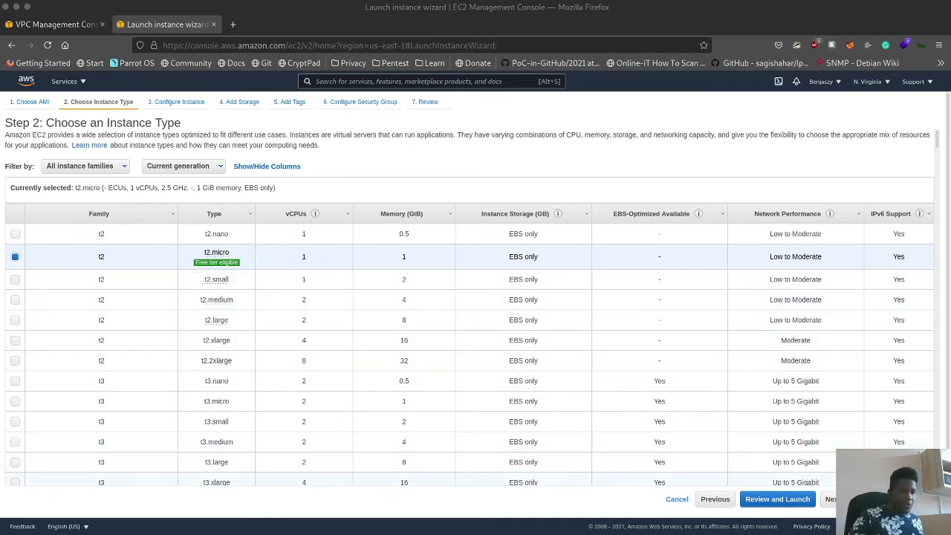
click(830, 499)
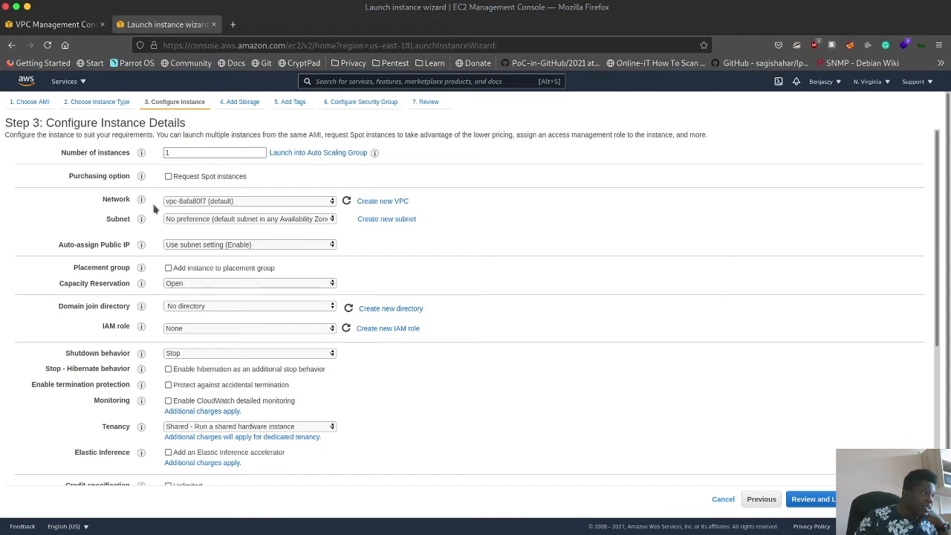
Step: Place the instance in the YouLab VPC and its YouN subnet in us-east-1d, and enable auto-assigning a public IP
click(324, 203)
click(260, 215)
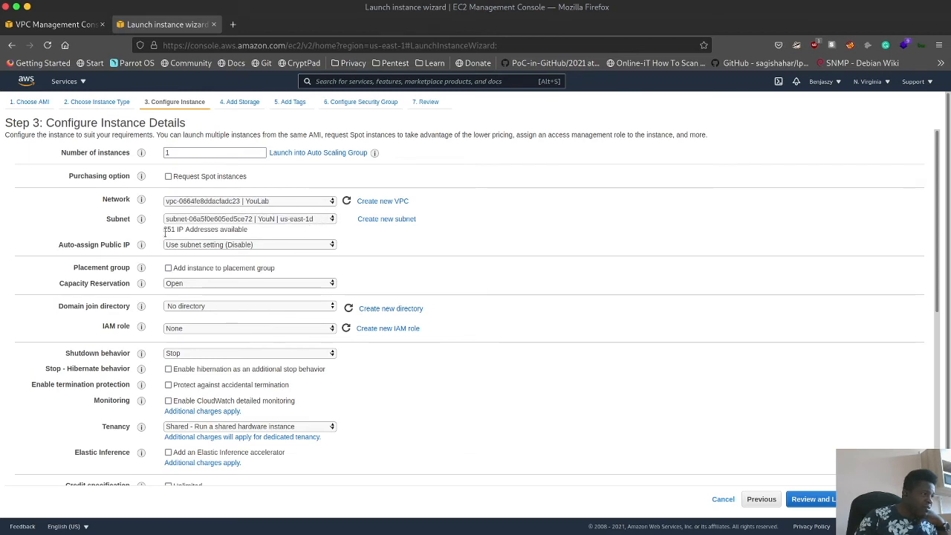
click(286, 224)
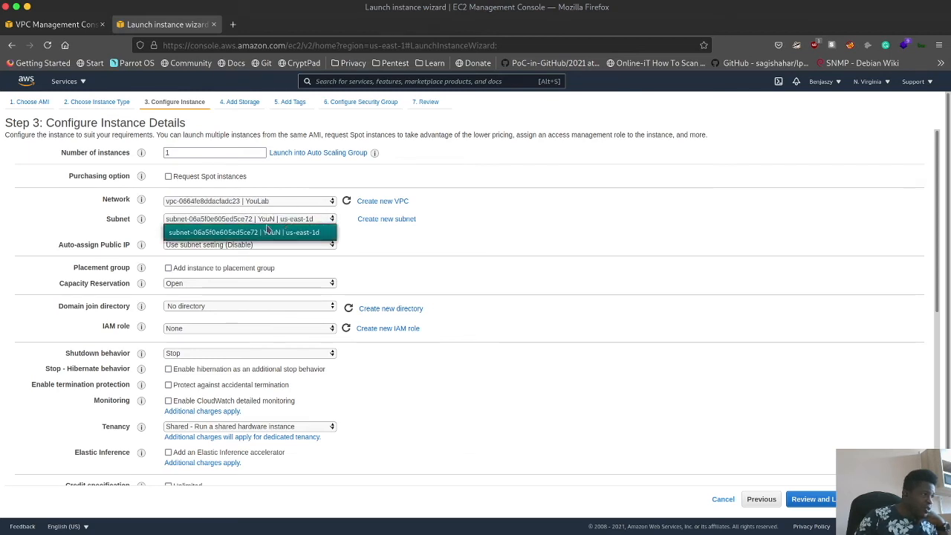
click(246, 230)
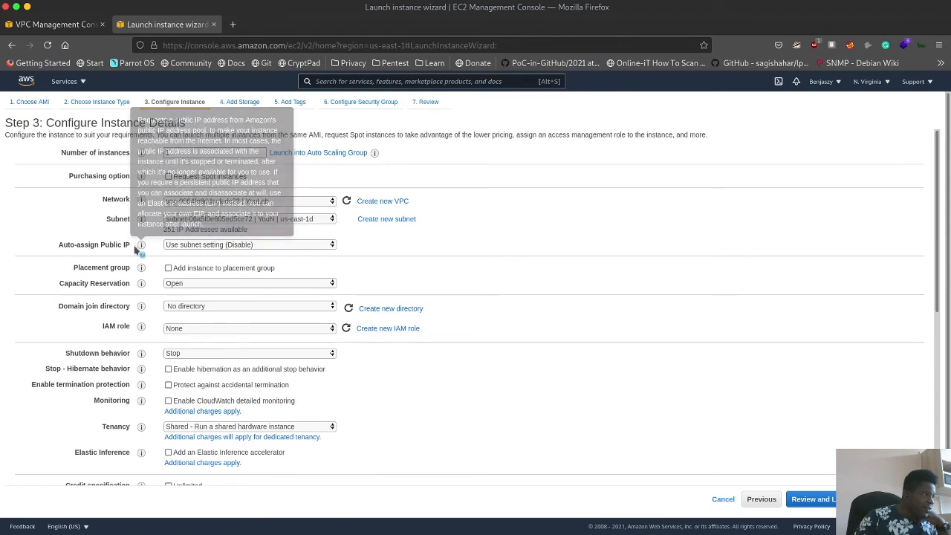
click(224, 248)
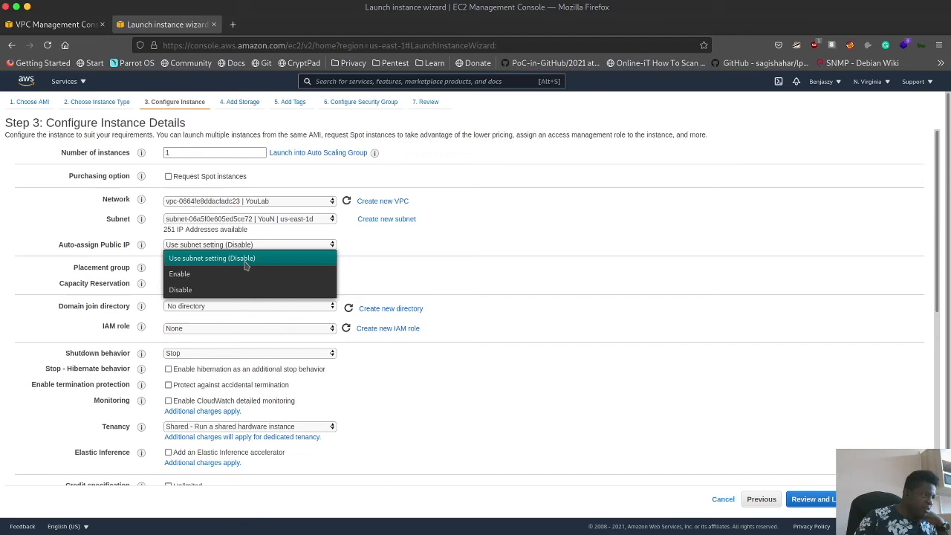
click(245, 272)
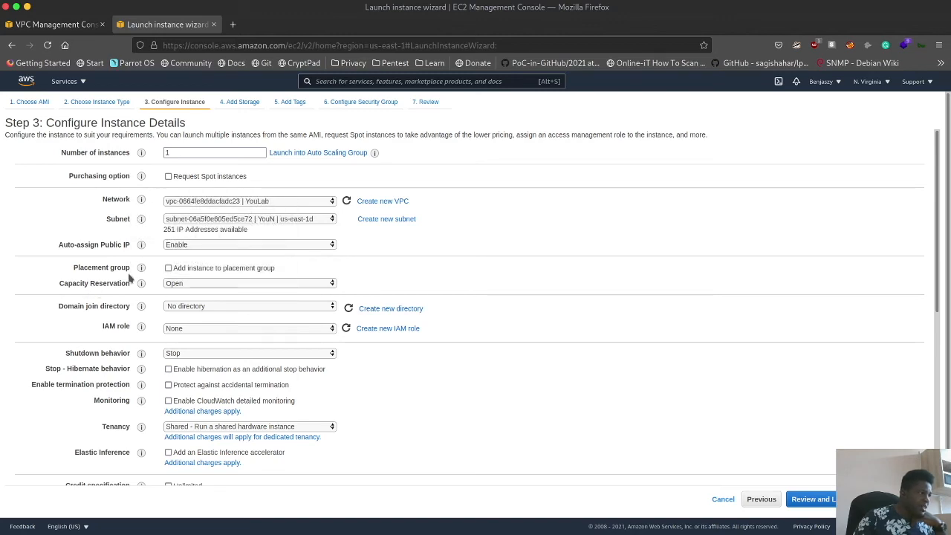
Step: Examine the choices for capacity reservation, domain join directory, IAM role and shutdown behavior, leaving them as they are
click(178, 289)
click(371, 278)
click(202, 312)
click(378, 292)
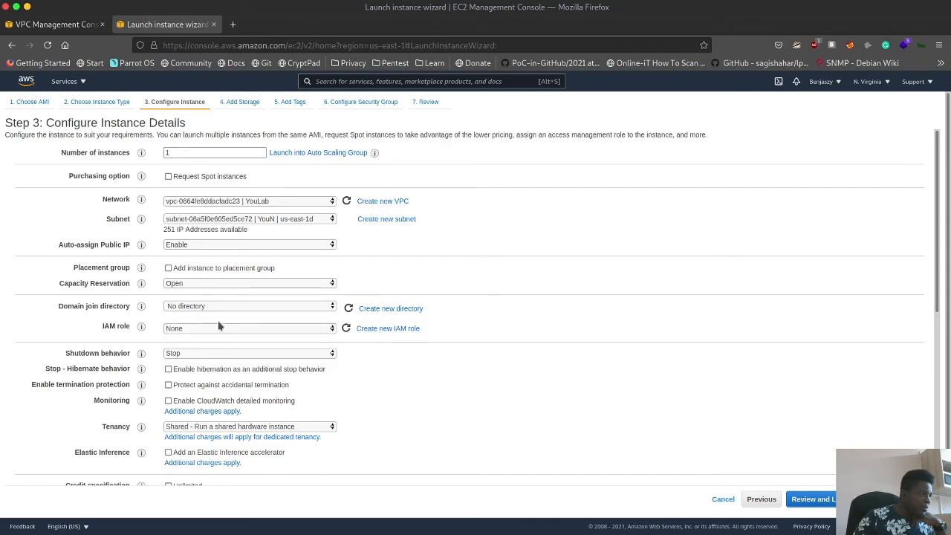
click(187, 331)
click(435, 398)
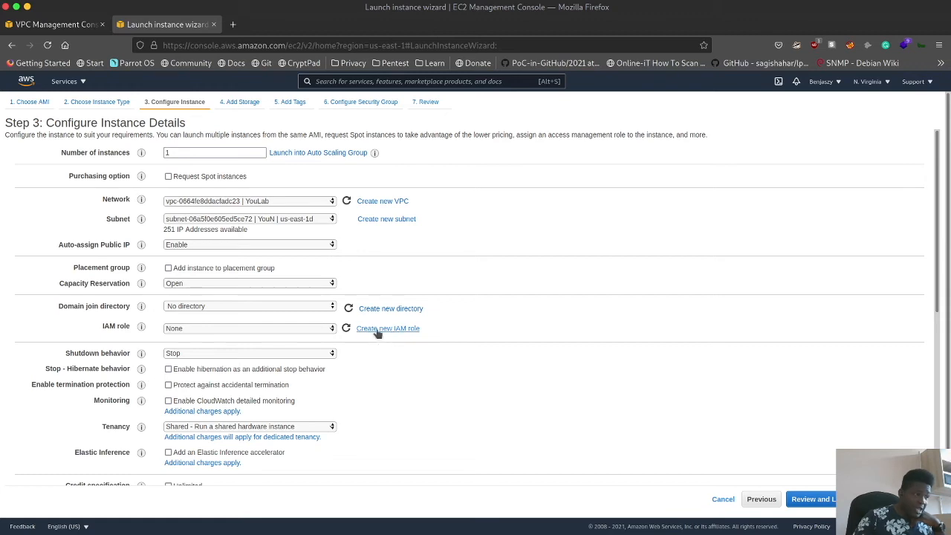
click(188, 354)
click(188, 354)
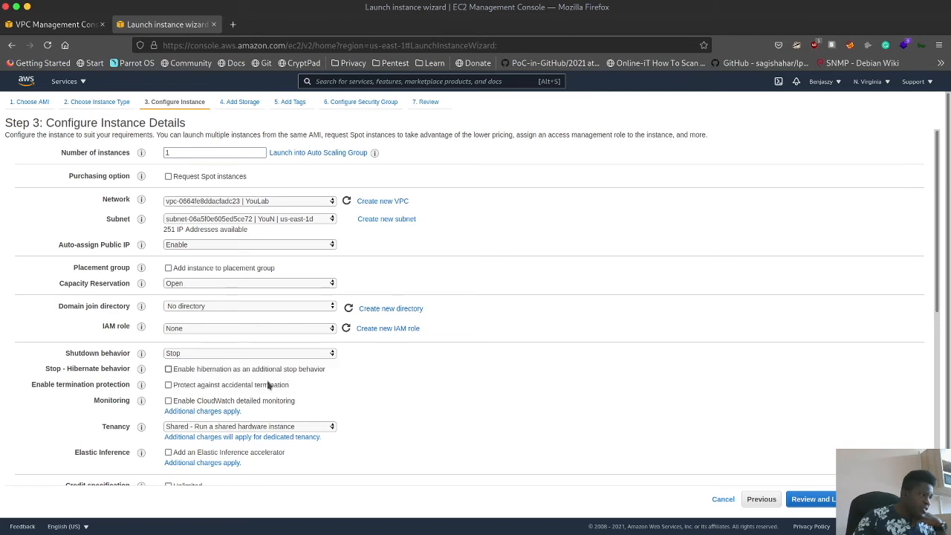
Step: Review the remaining instance details, including network interfaces and advanced details, and continue to the storage settings
scroll(378, 409, down, 3)
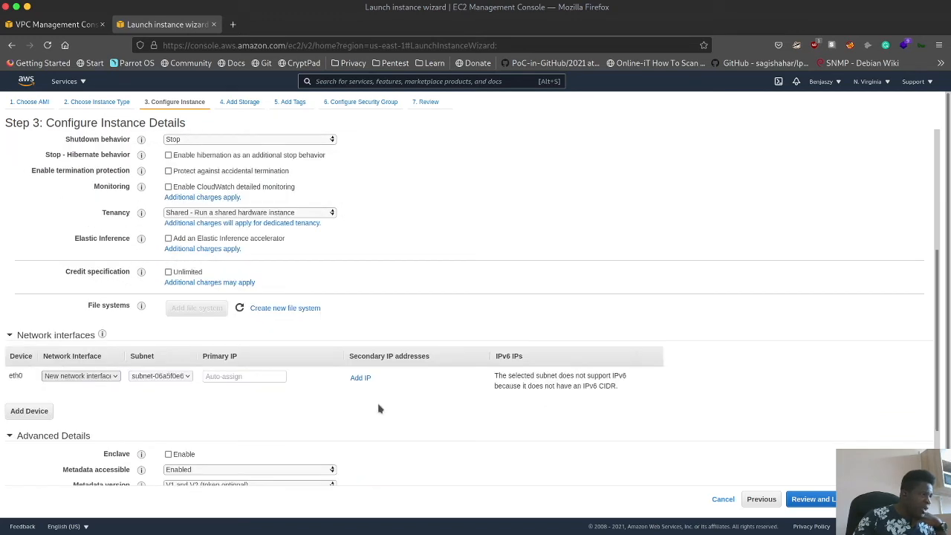
scroll(379, 409, down, 2)
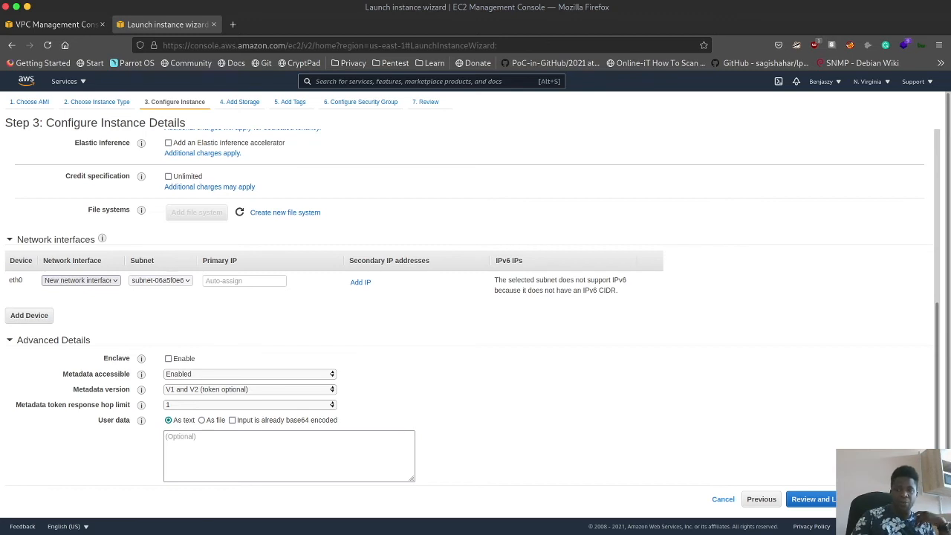
scroll(487, 416, up, 5)
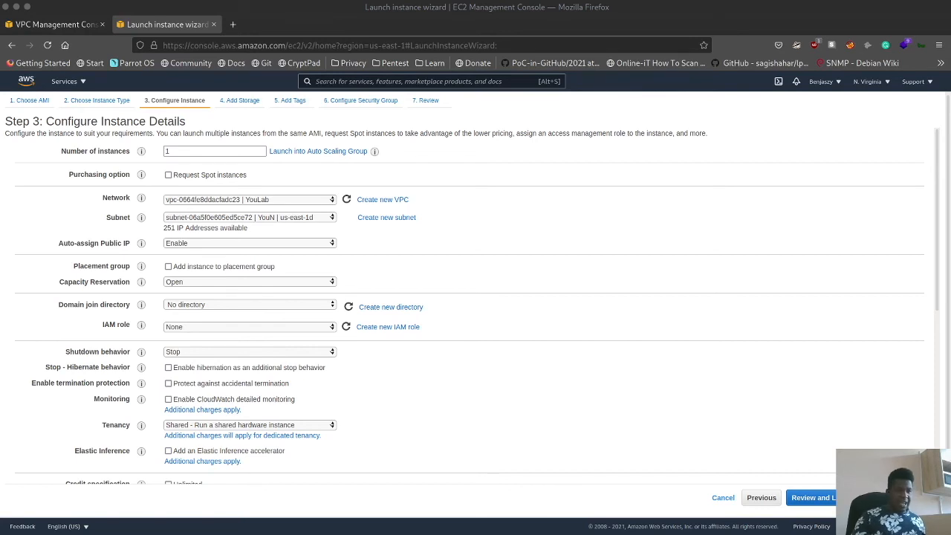
click(902, 498)
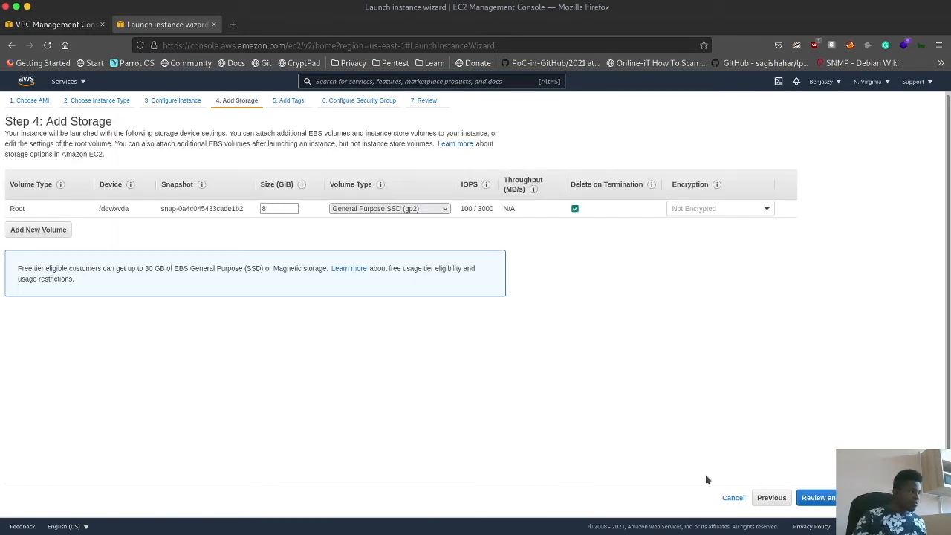
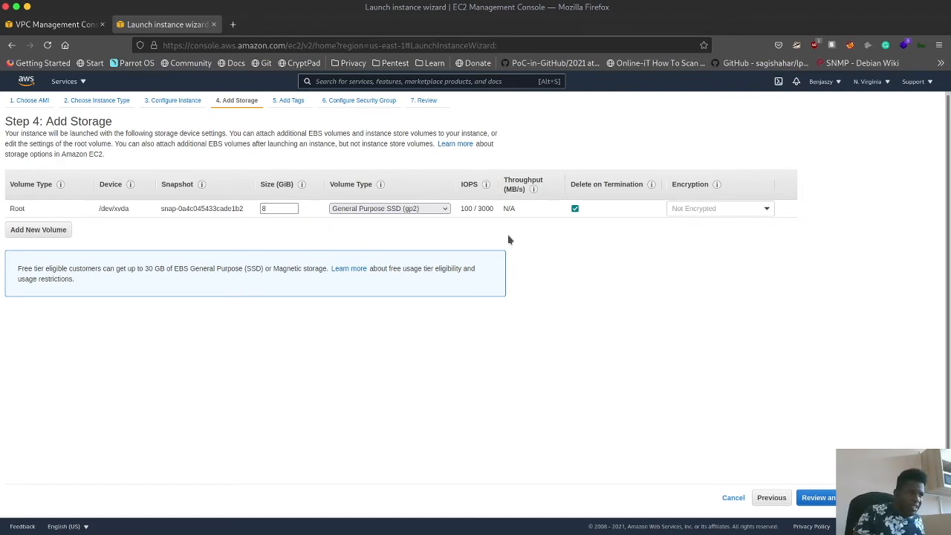
Step: Encrypt the root volume with the Youtube-Training KMS key and continue to the tags
click(754, 209)
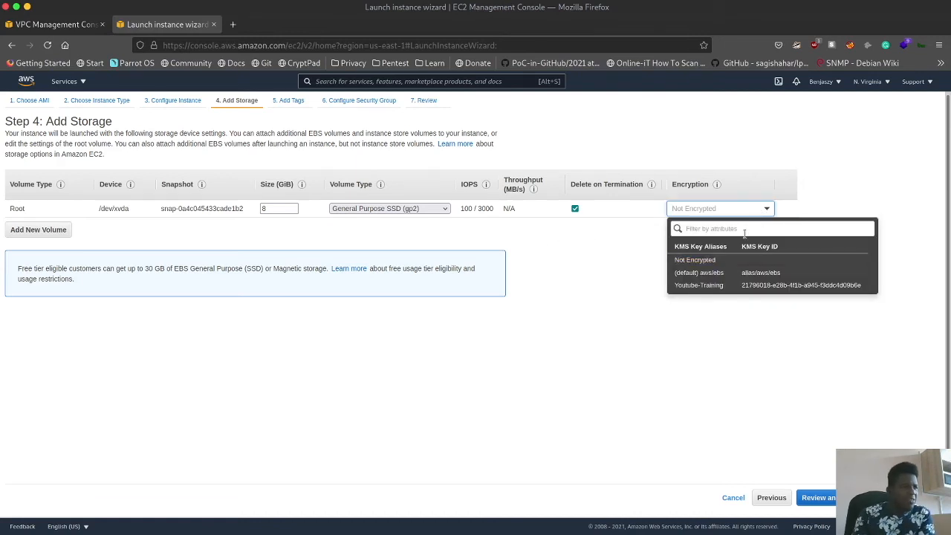
click(768, 288)
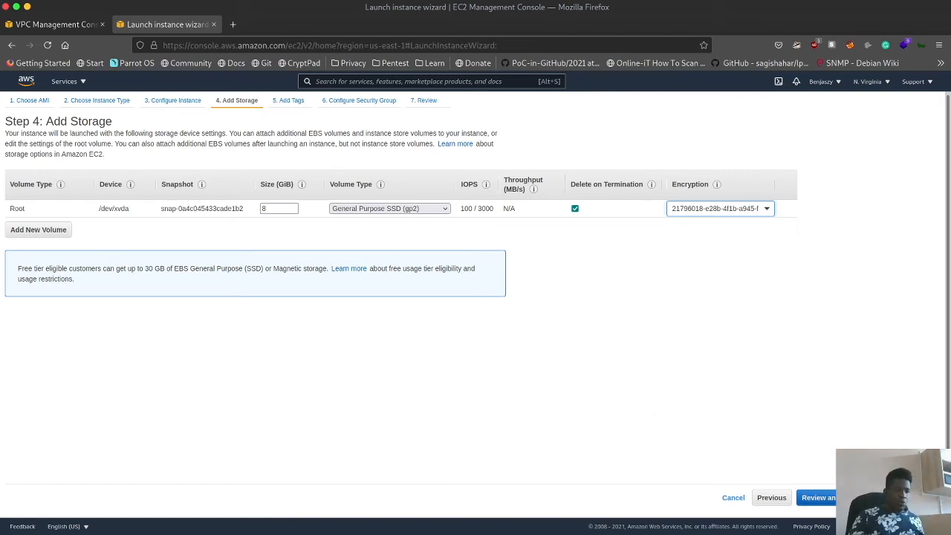
click(907, 498)
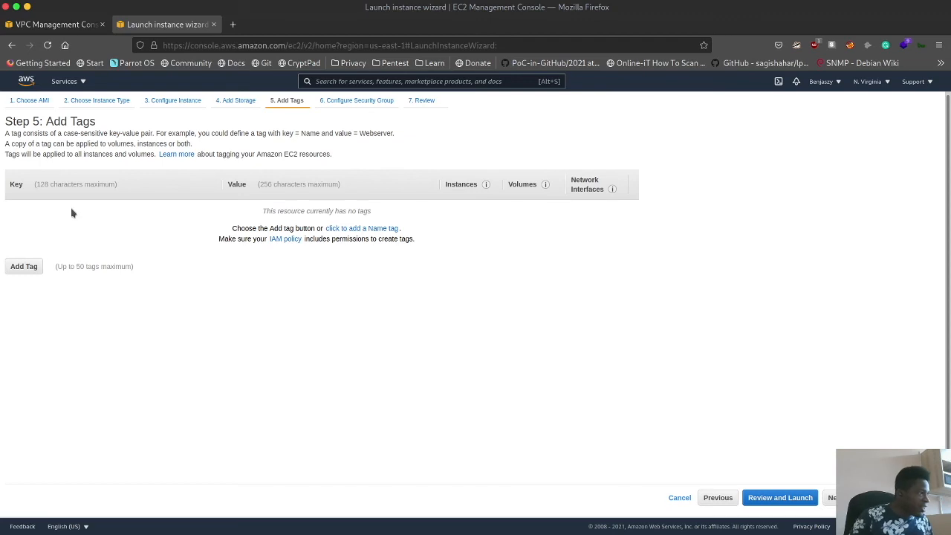
Step: Add a tag with the key YouLab-WebServer and an empty value, and continue to the security group settings
click(23, 267)
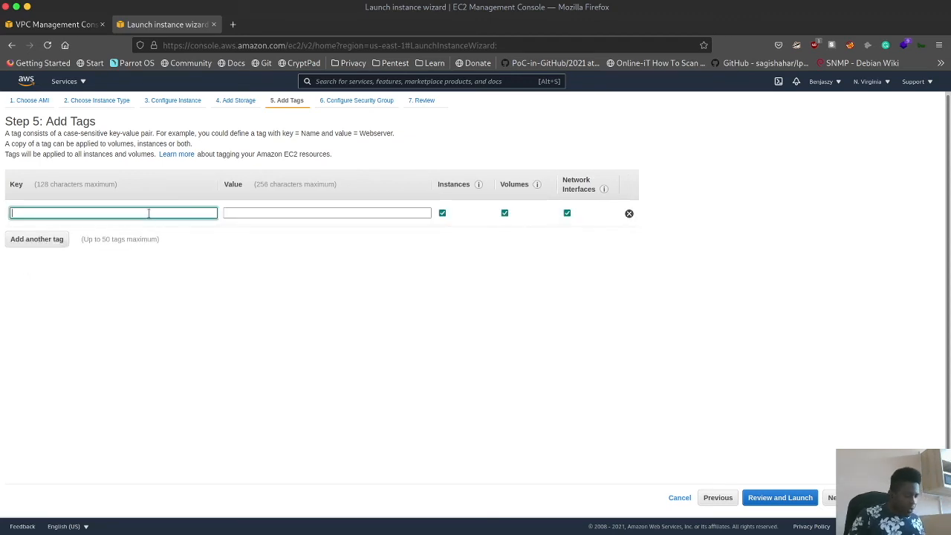
text(YouLab)
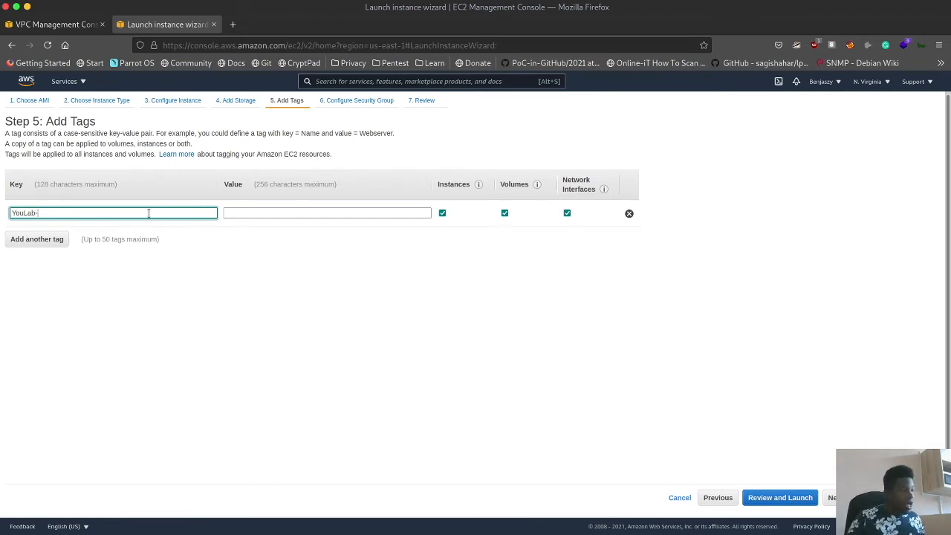
text(-WebServer)
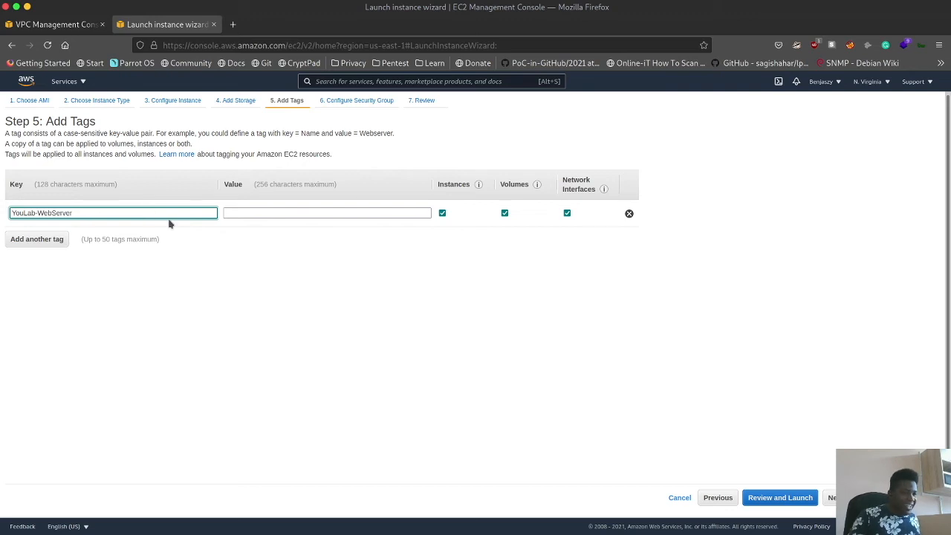
click(282, 213)
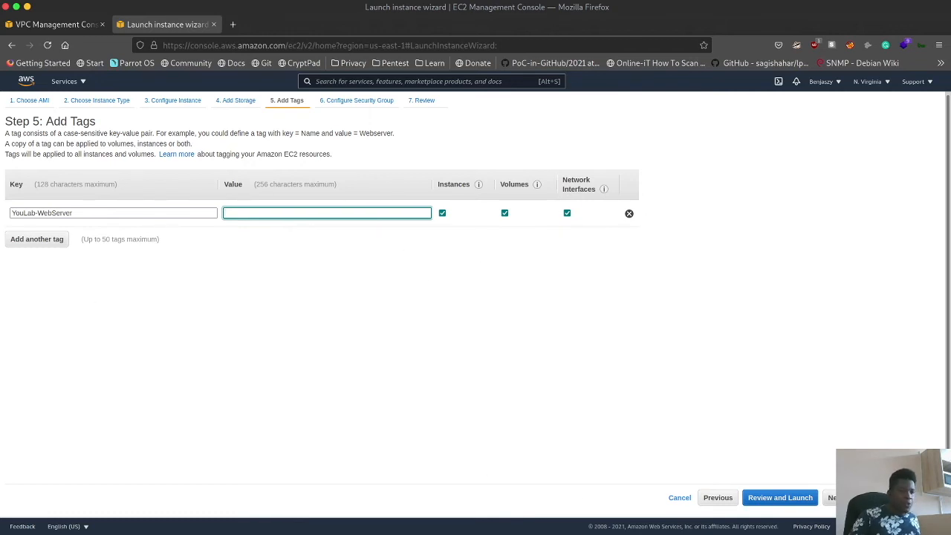
click(830, 498)
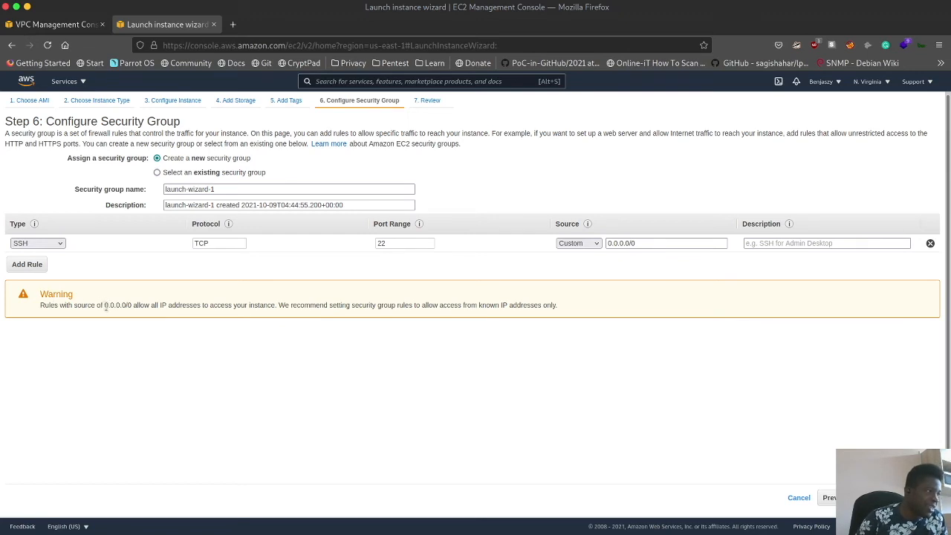
Step: Try the My IP, Anywhere and Custom source options on the new security group's SSH rule
drag(106, 306, 160, 309)
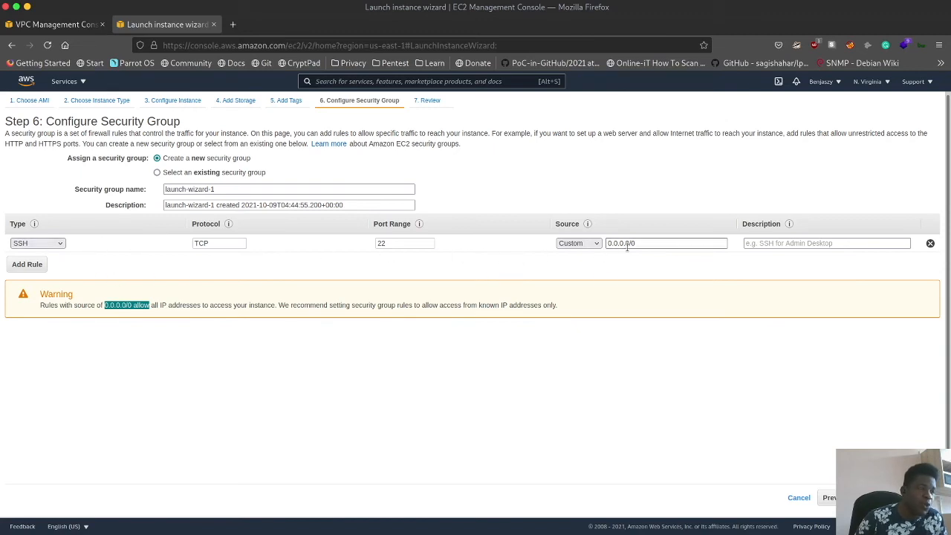
click(596, 245)
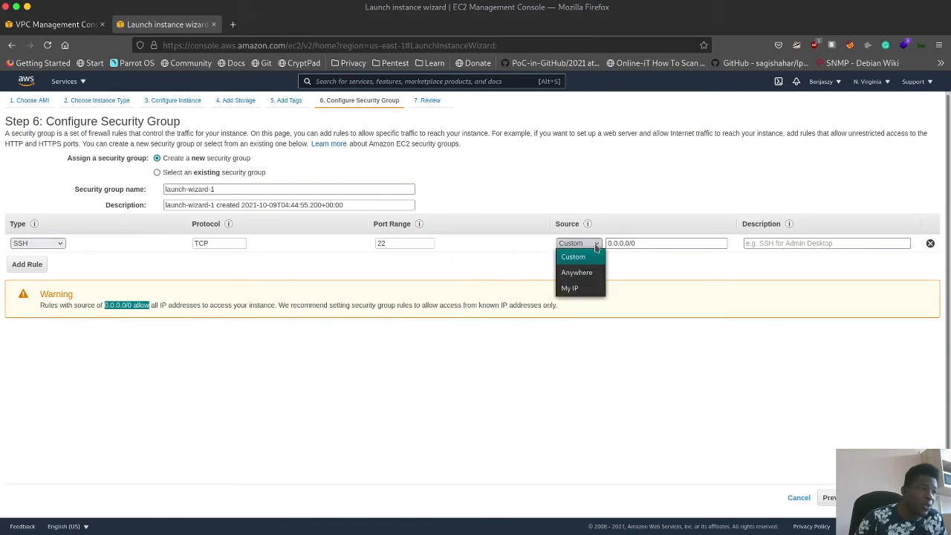
click(594, 287)
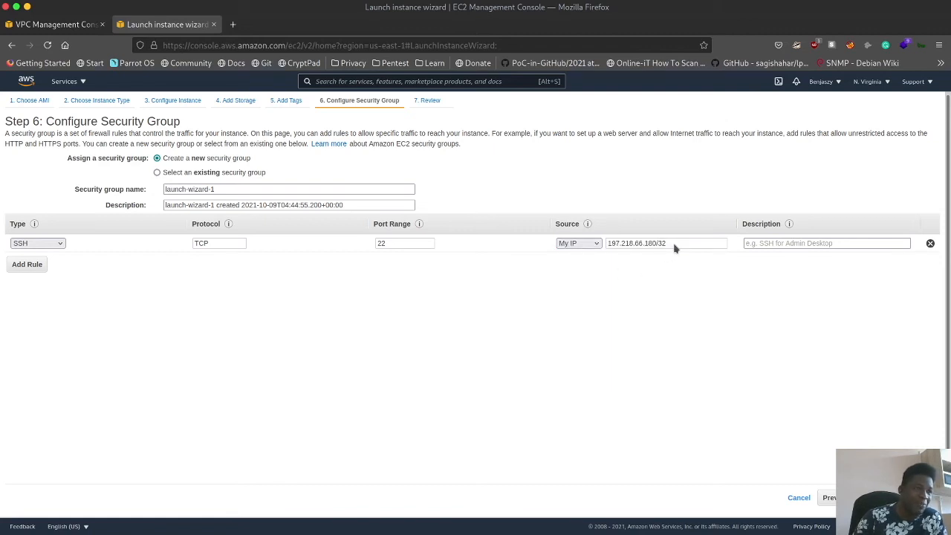
click(596, 246)
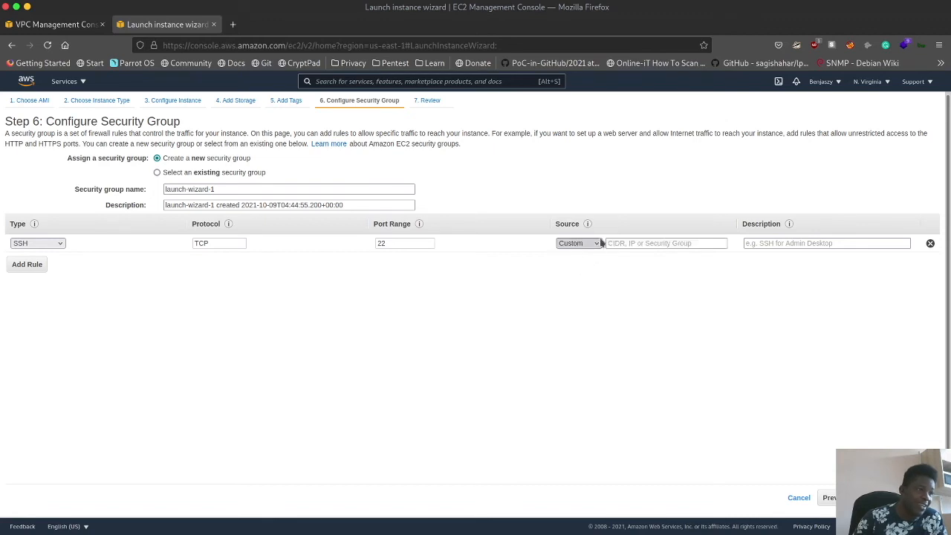
click(600, 243)
click(578, 273)
click(593, 246)
click(587, 254)
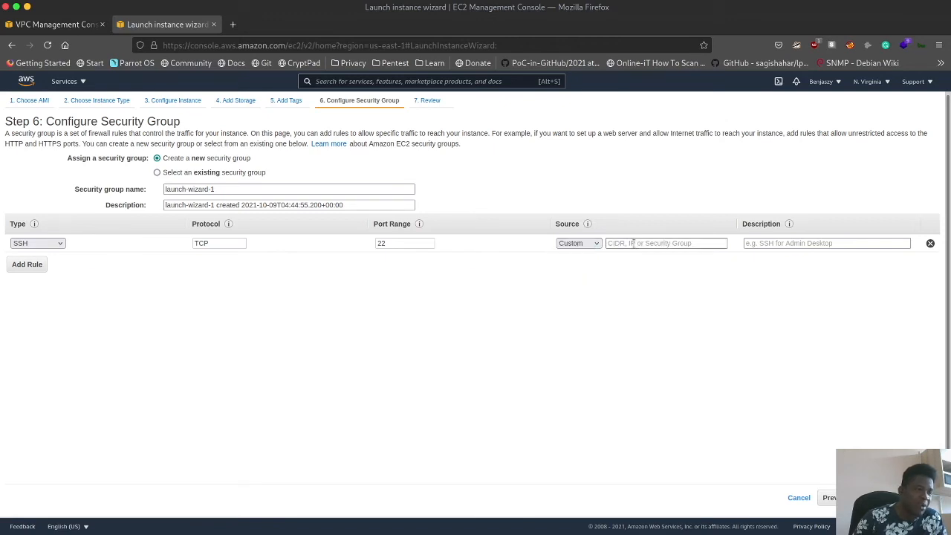
click(596, 247)
click(582, 273)
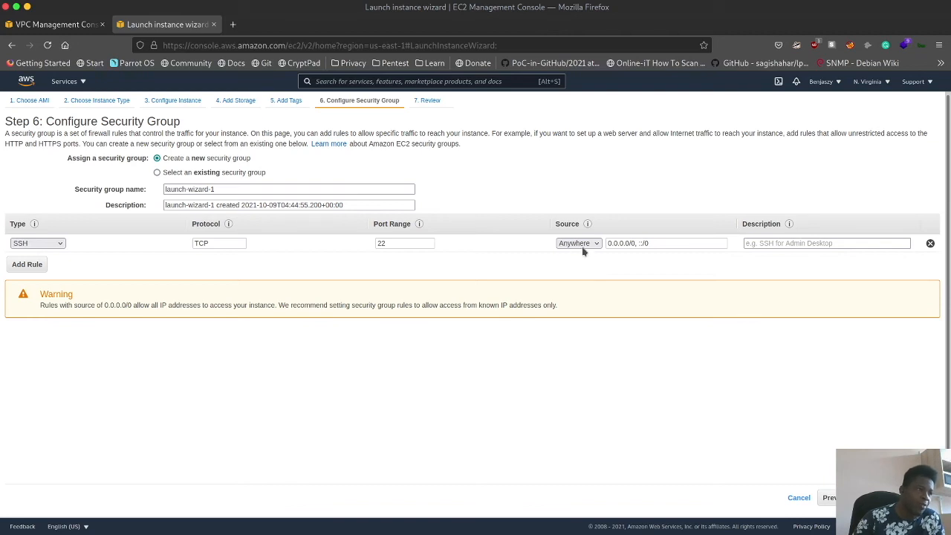
click(585, 245)
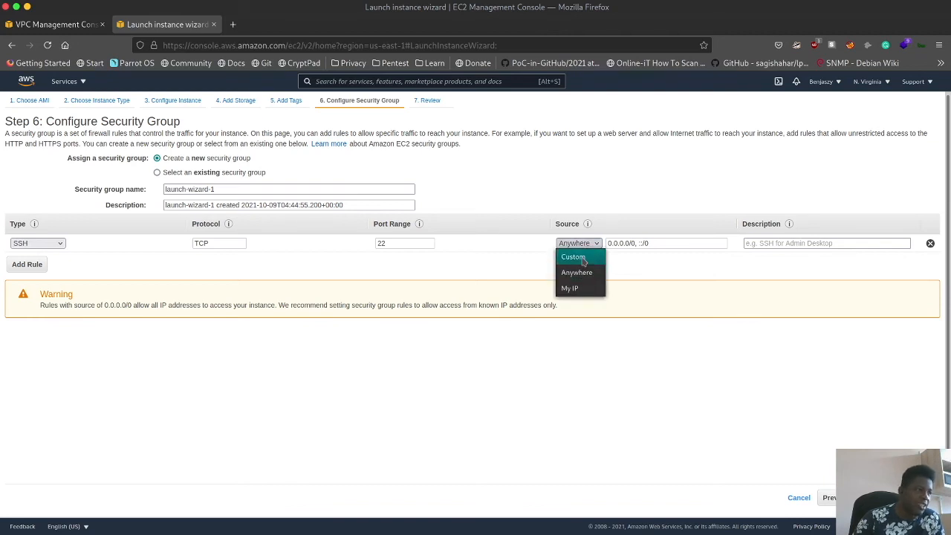
click(581, 257)
click(615, 243)
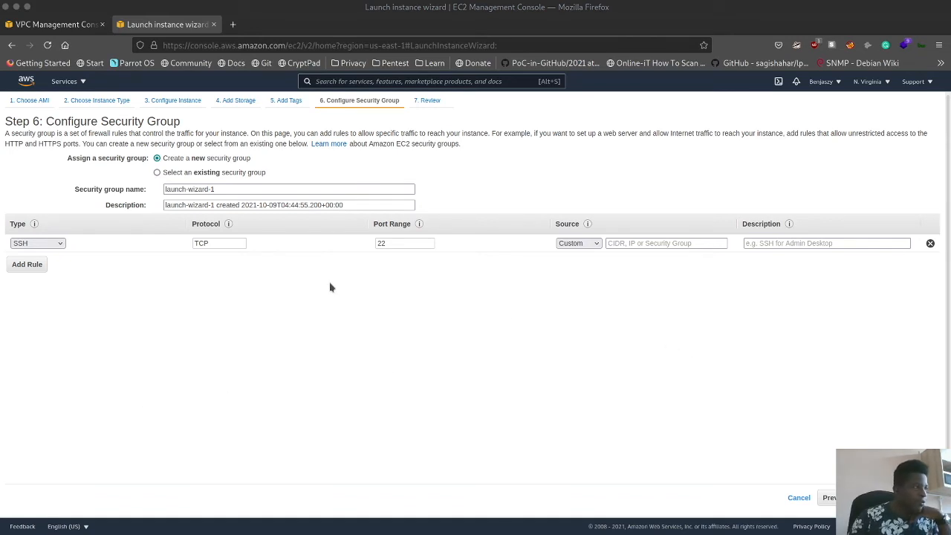
Step: Assign the existing YouLab security group to the instance and continue to the launch review
click(157, 172)
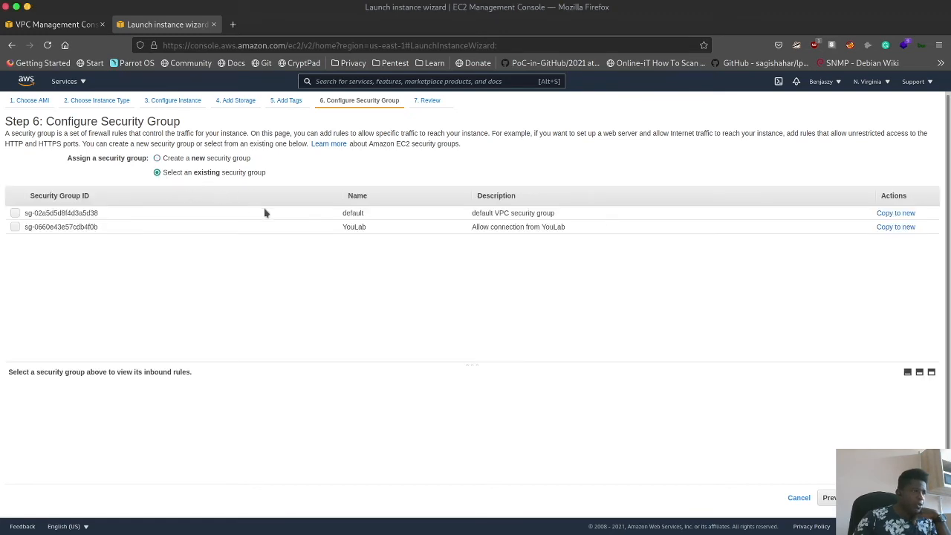
click(14, 228)
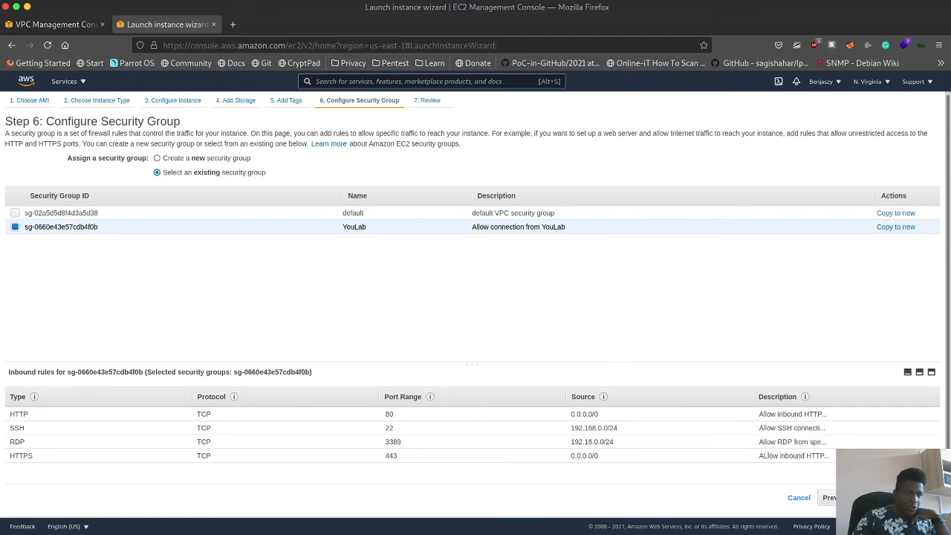
click(898, 498)
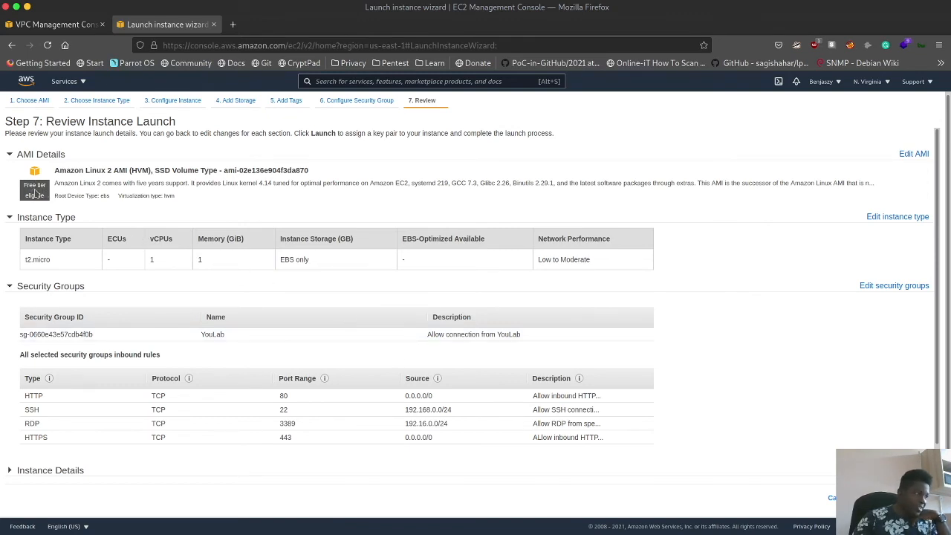
Step: Examine the launch summary, including the expanded instance details, storage and tags
scroll(303, 300, down, 1)
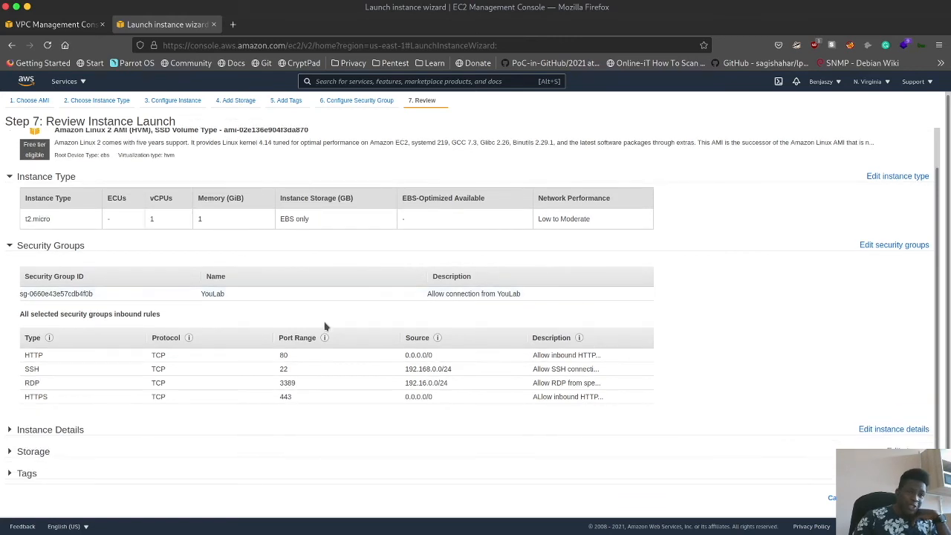
click(10, 431)
scroll(163, 422, down, 5)
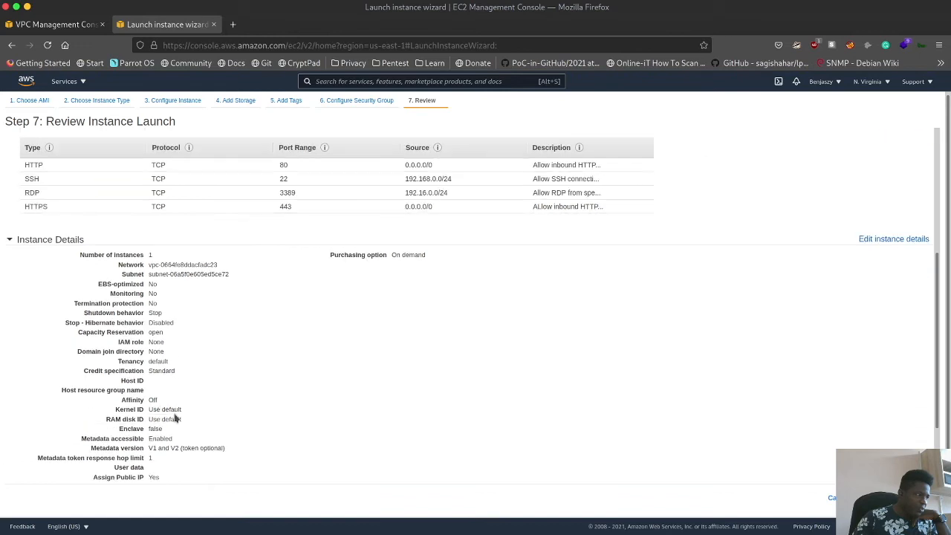
scroll(191, 387, down, 2)
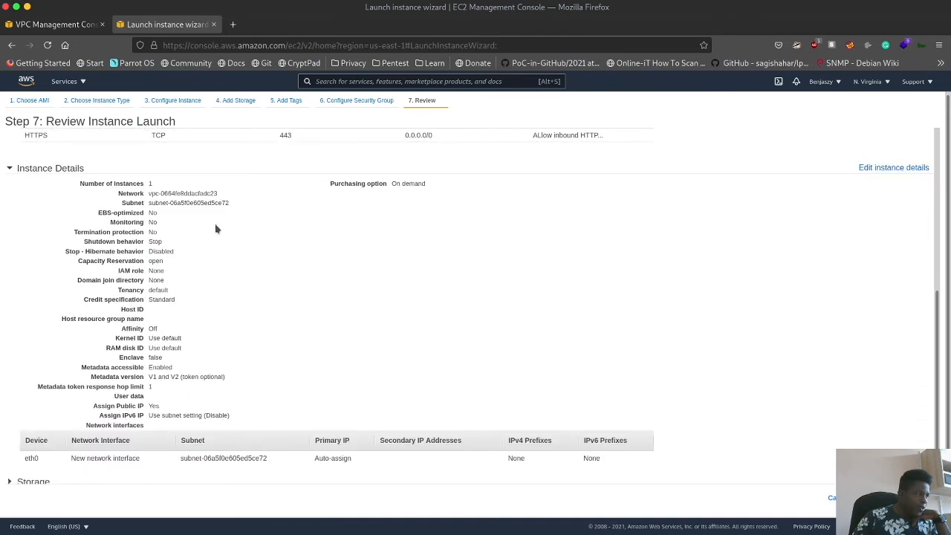
scroll(199, 287, down, 1)
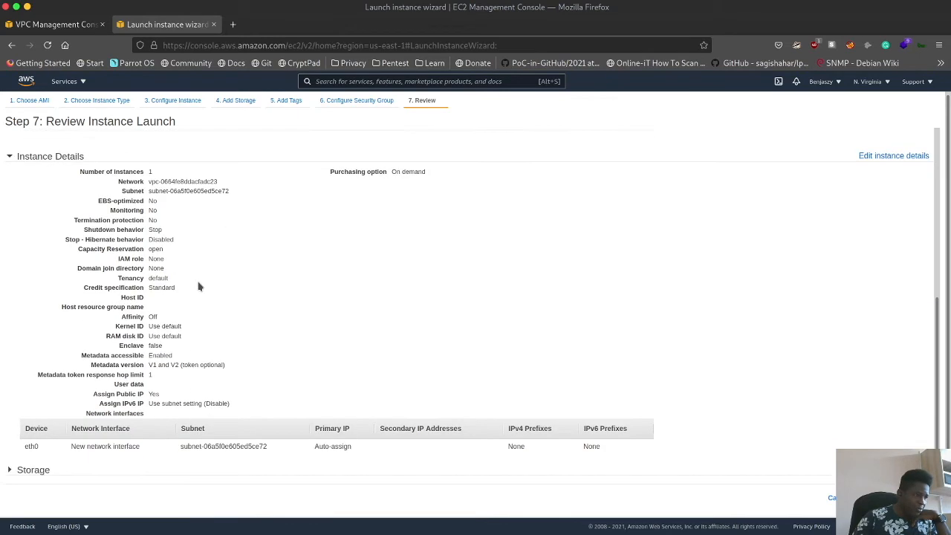
scroll(198, 287, down, 1)
click(10, 452)
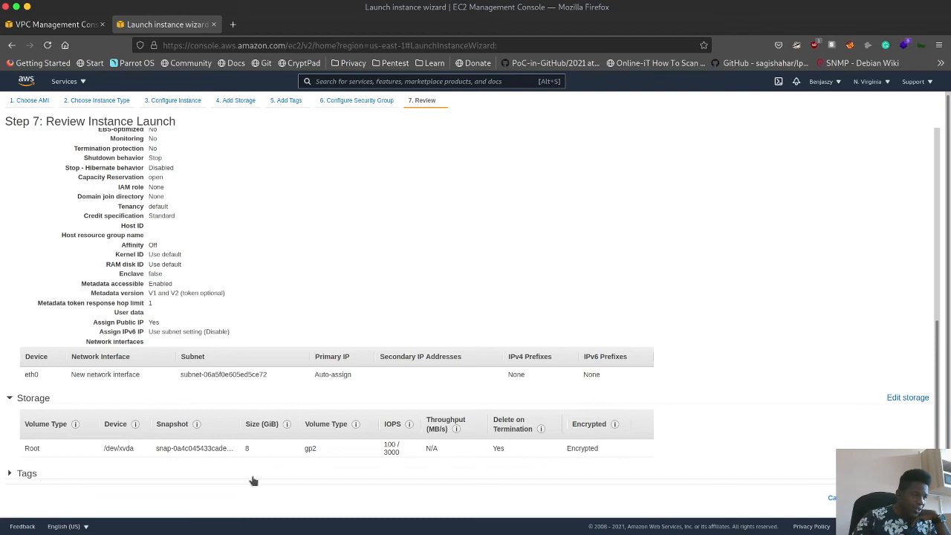
click(11, 475)
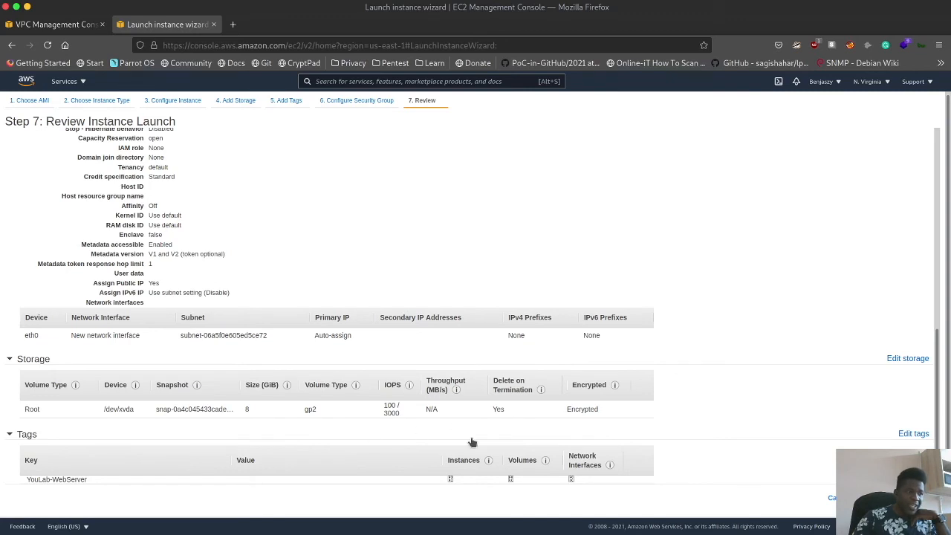
scroll(472, 442, up, 10)
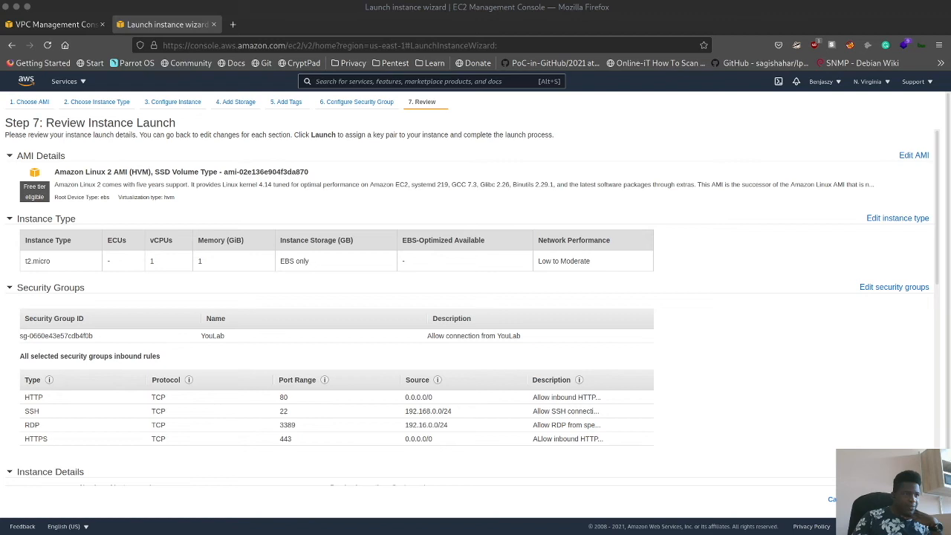
Step: Proceed with the launch, create a new RSA key pair named youlab, and save its private key file youlab.pem
click(916, 499)
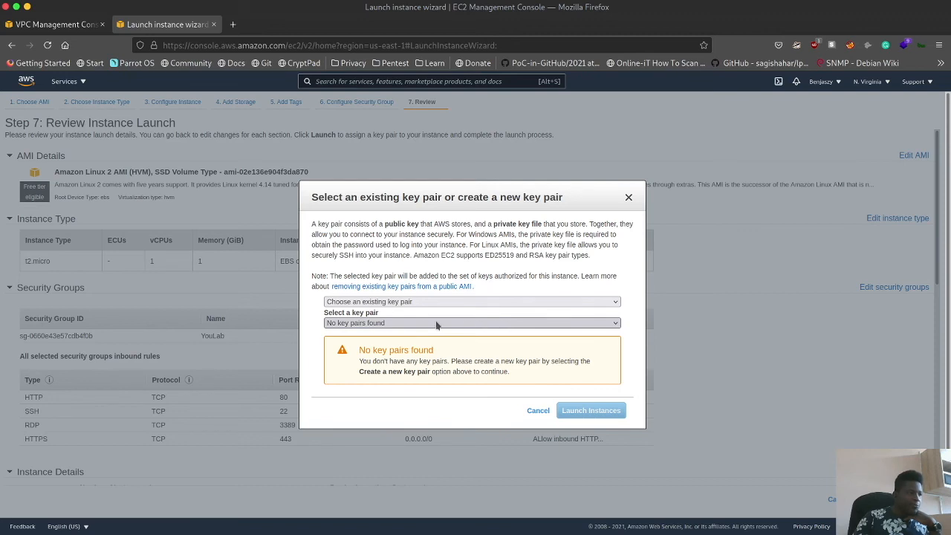
click(397, 303)
click(376, 335)
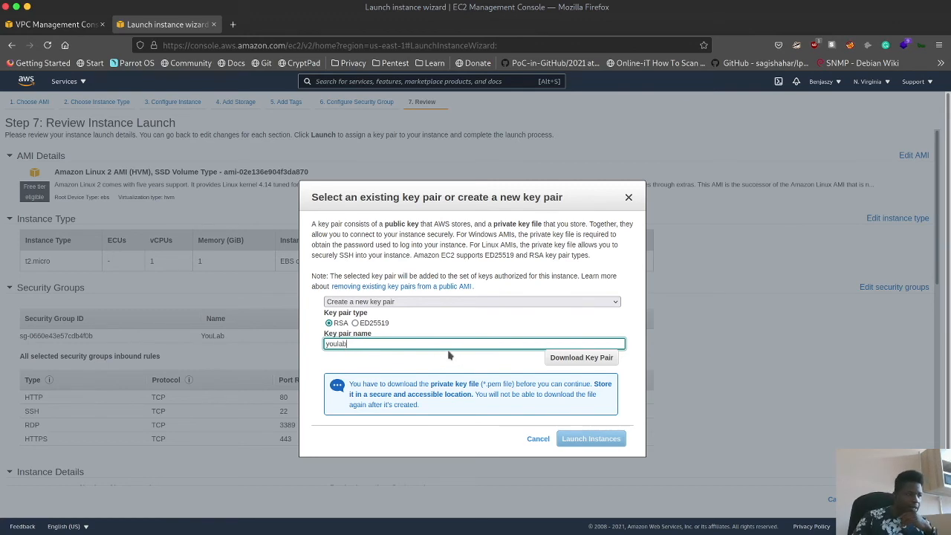
click(591, 357)
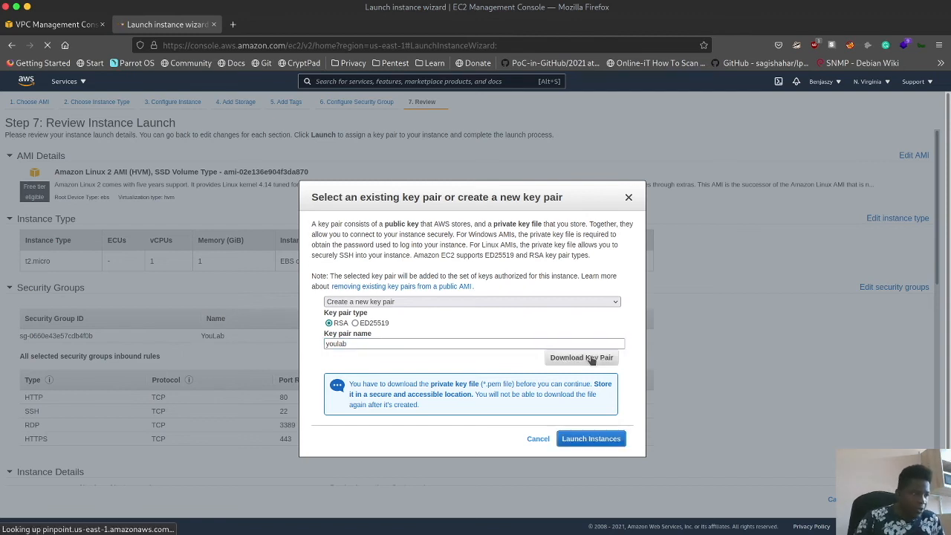
click(161, 300)
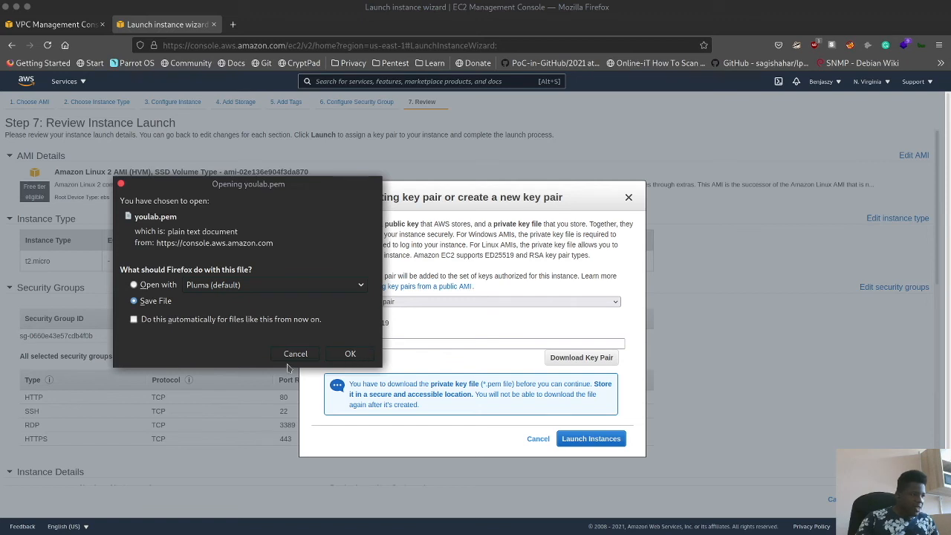
click(333, 356)
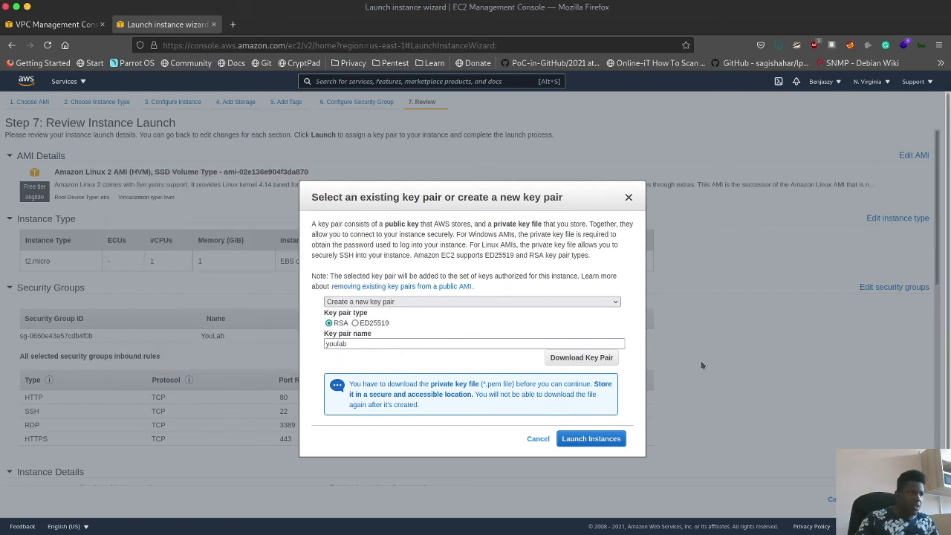
Step: Launch the instance with the youlab key pair and open the list of instances
click(586, 441)
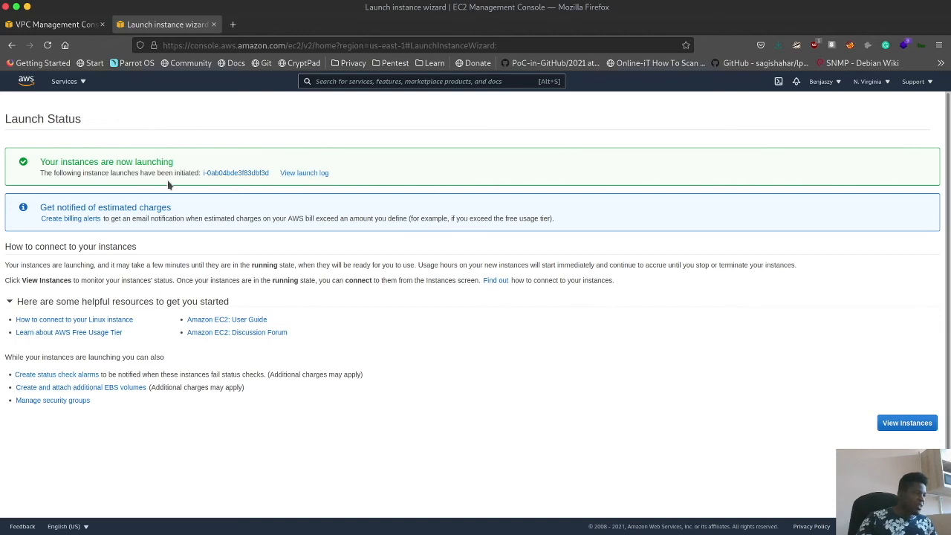
scroll(406, 293, down, 2)
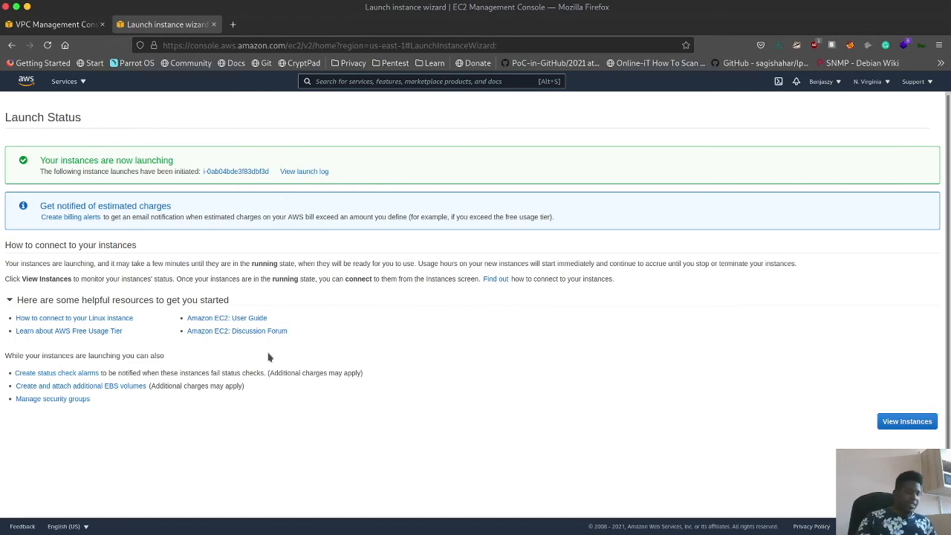
key(alt+Tab)
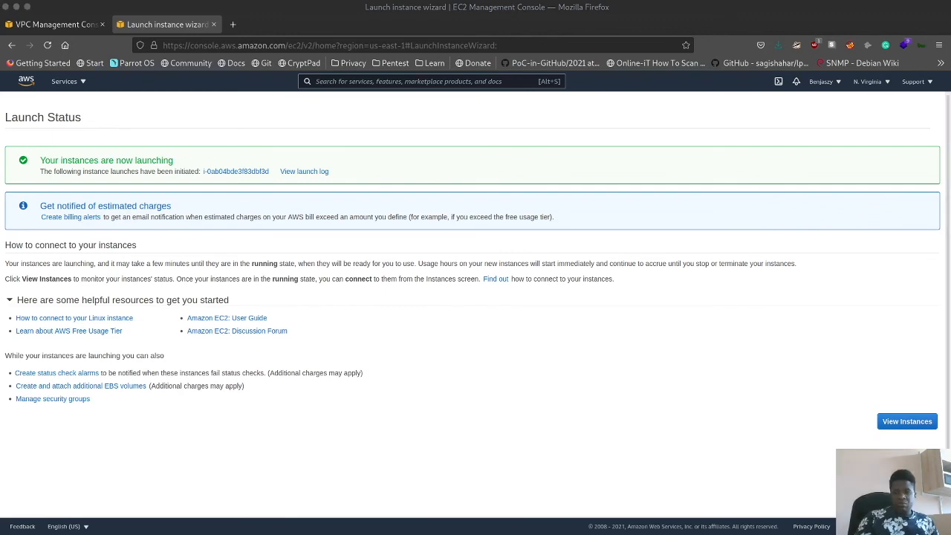
click(897, 422)
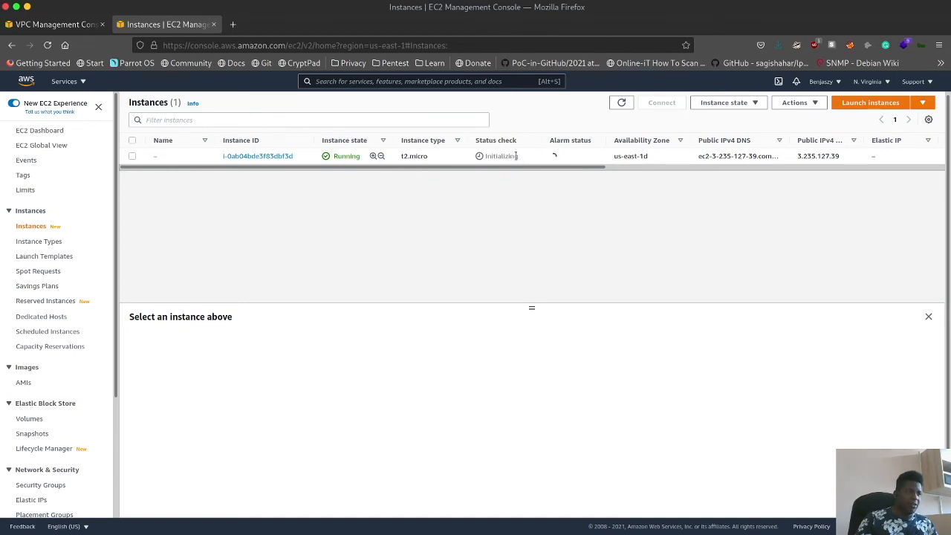
Step: Examine the new t2.micro instance's summary, instance details and host and placement information, then return to the instances list
click(275, 158)
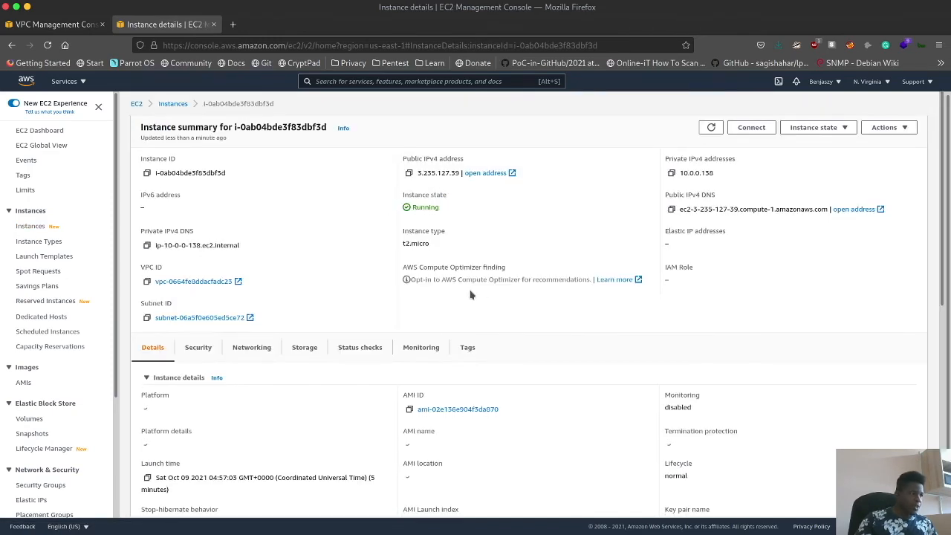
scroll(472, 312, down, 3)
scroll(483, 318, up, 3)
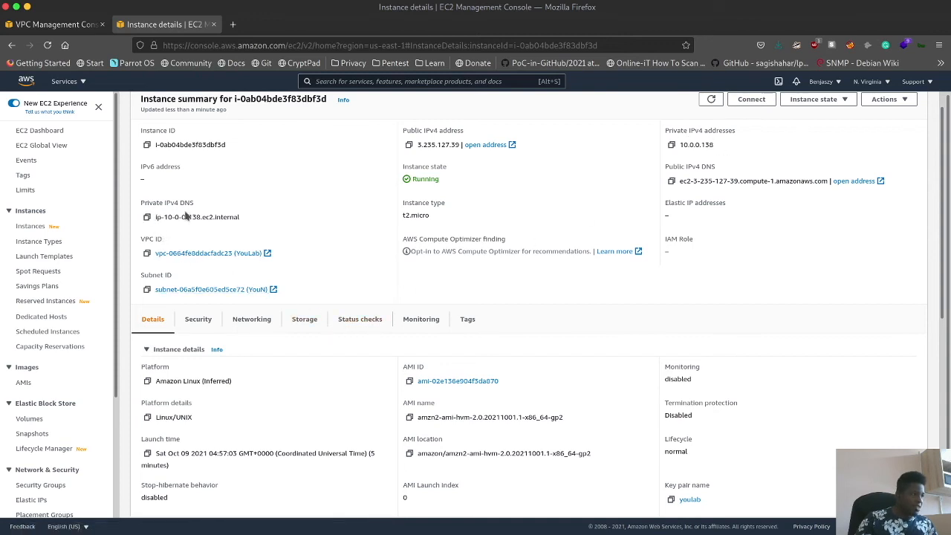
scroll(246, 235, down, 5)
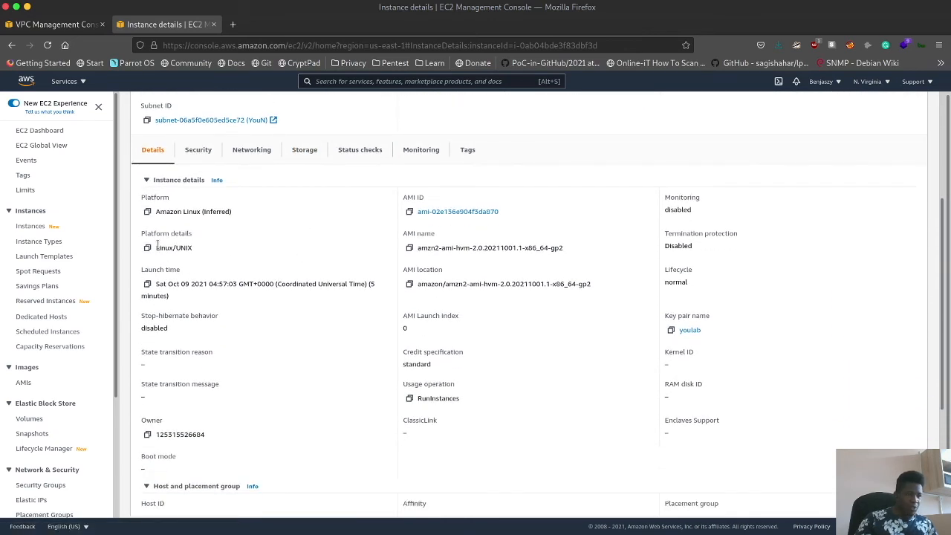
scroll(429, 277, down, 3)
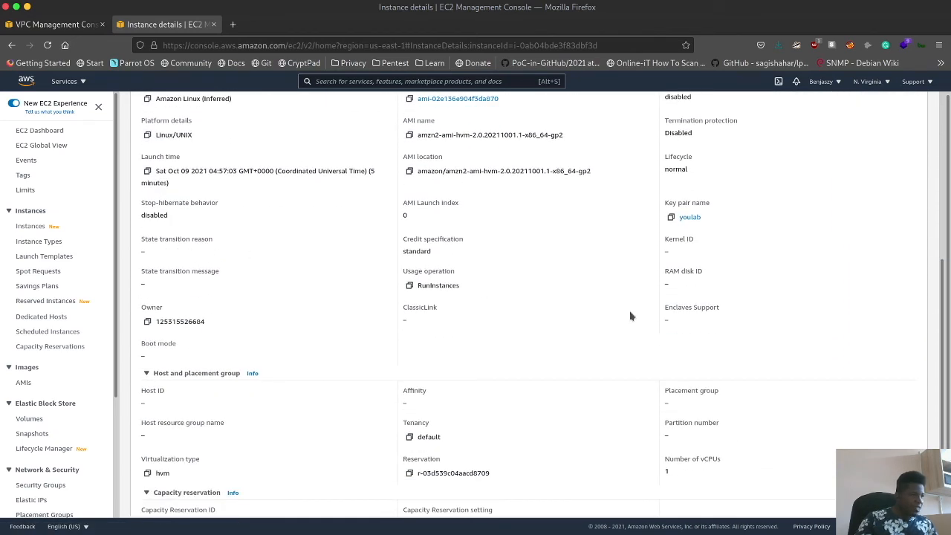
scroll(387, 317, down, 2)
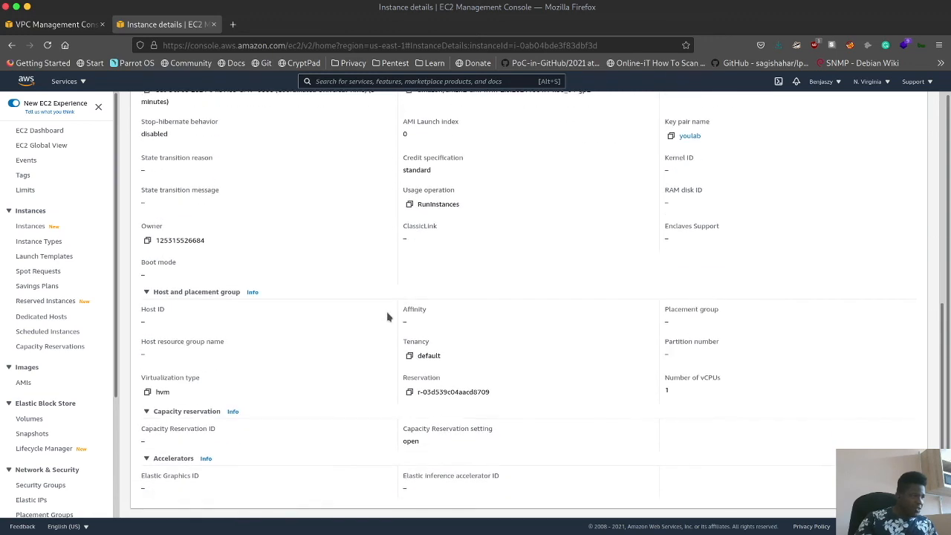
scroll(501, 445, up, 4)
scroll(501, 435, up, 7)
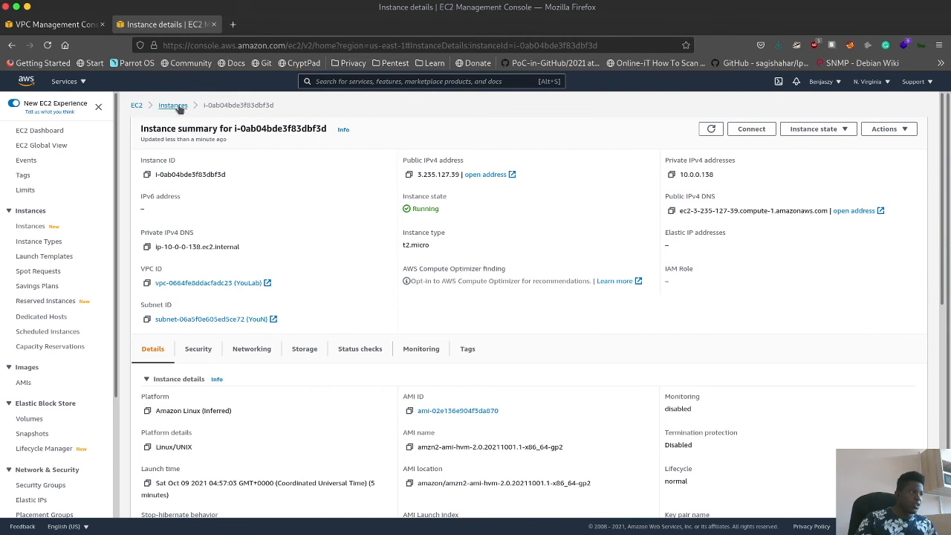
click(176, 106)
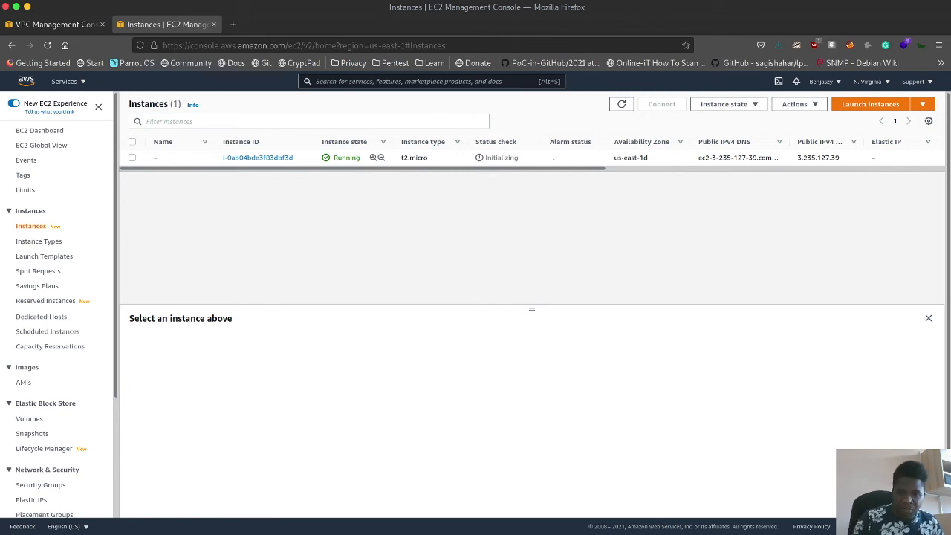
Step: Select the instance, check the lab task list in the terminal, and return to the browser
key(alt+Tab)
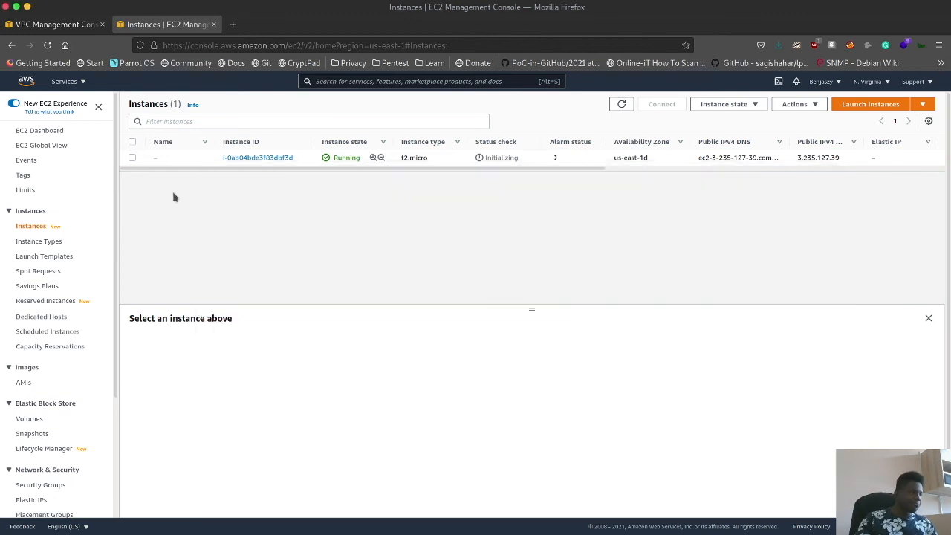
click(174, 195)
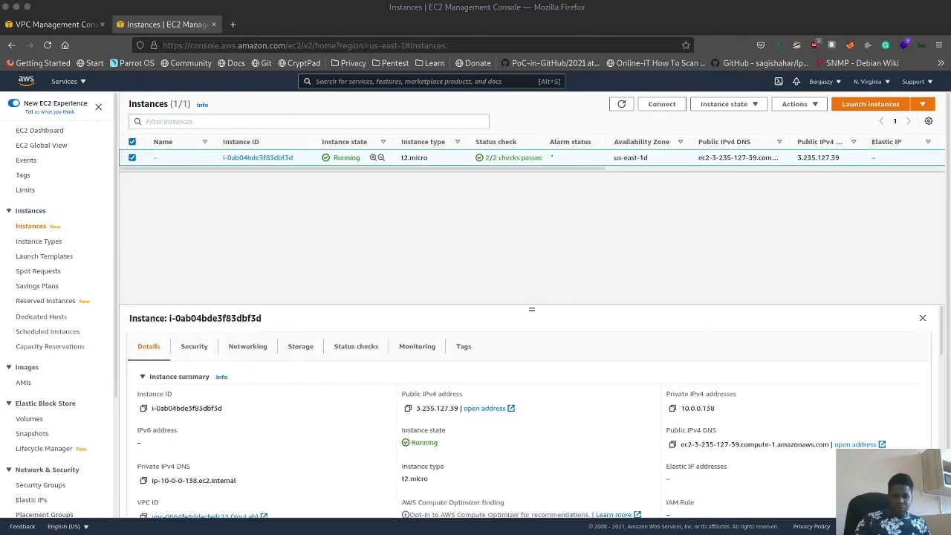
key(alt+Tab)
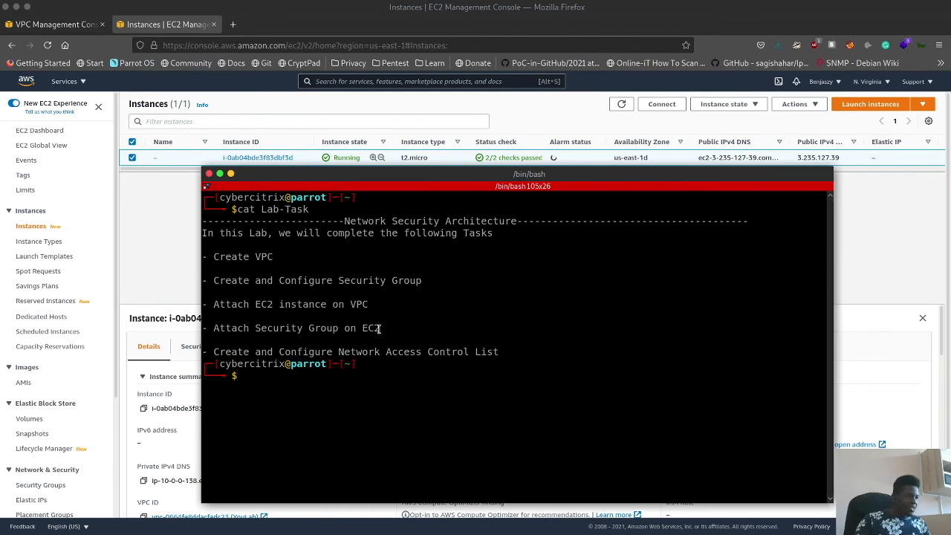
click(155, 236)
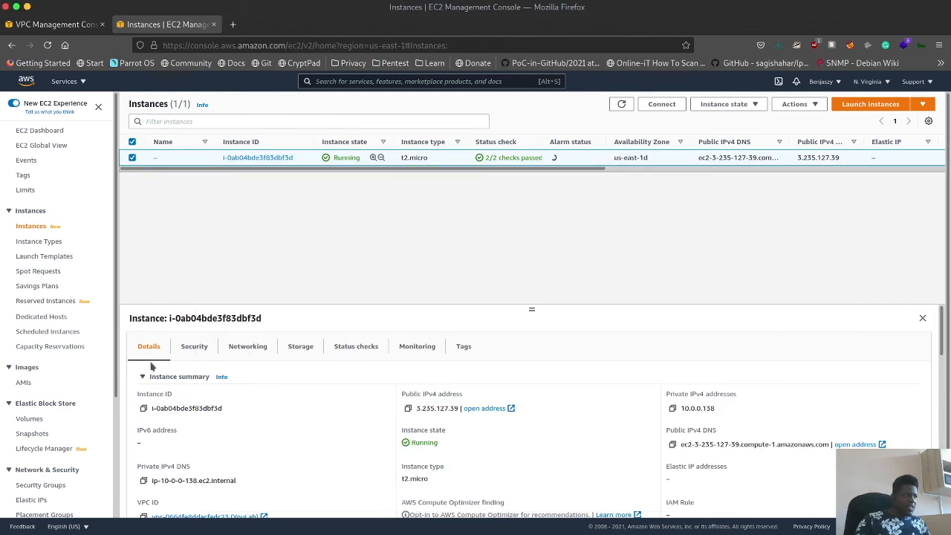
Step: Check which security group is associated with the instance in its Change security groups settings, and leave without changing anything
click(818, 107)
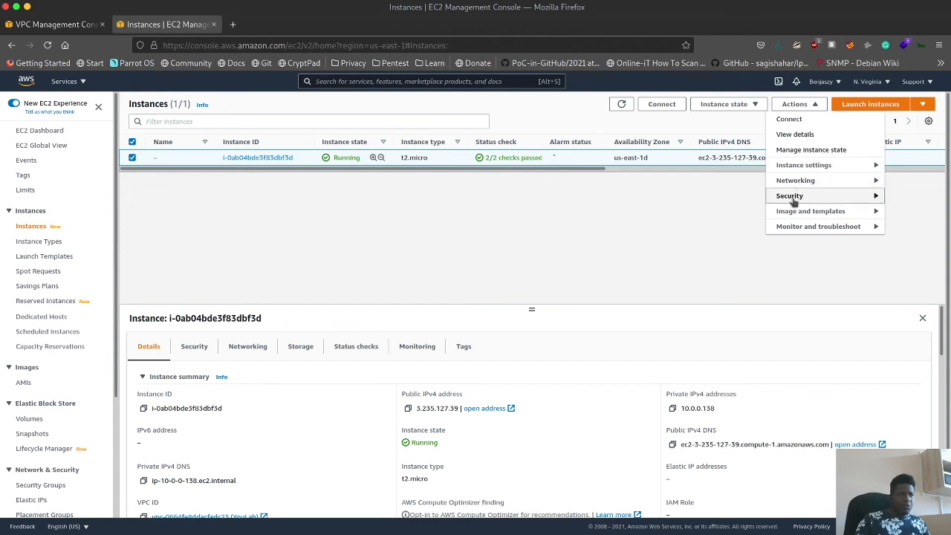
mouse_move(792, 199)
click(721, 201)
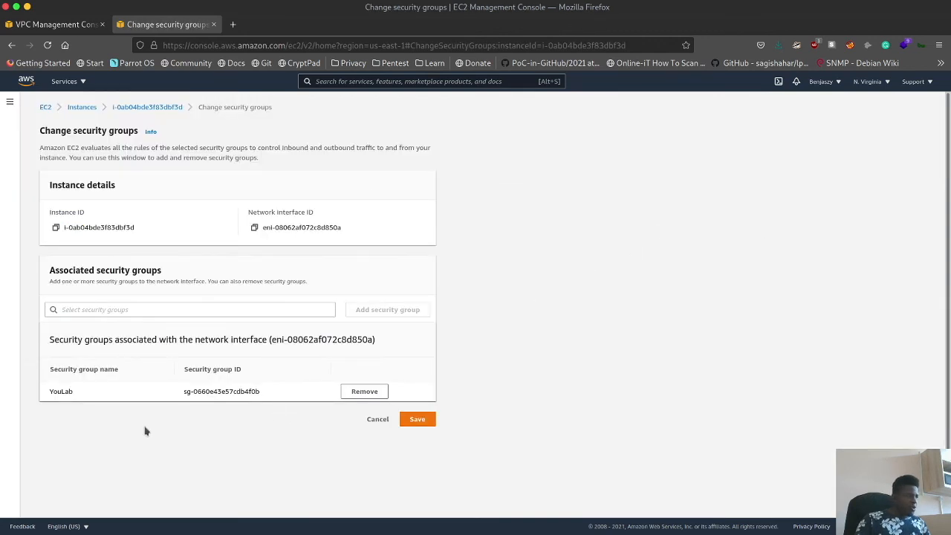
drag(39, 391, 282, 397)
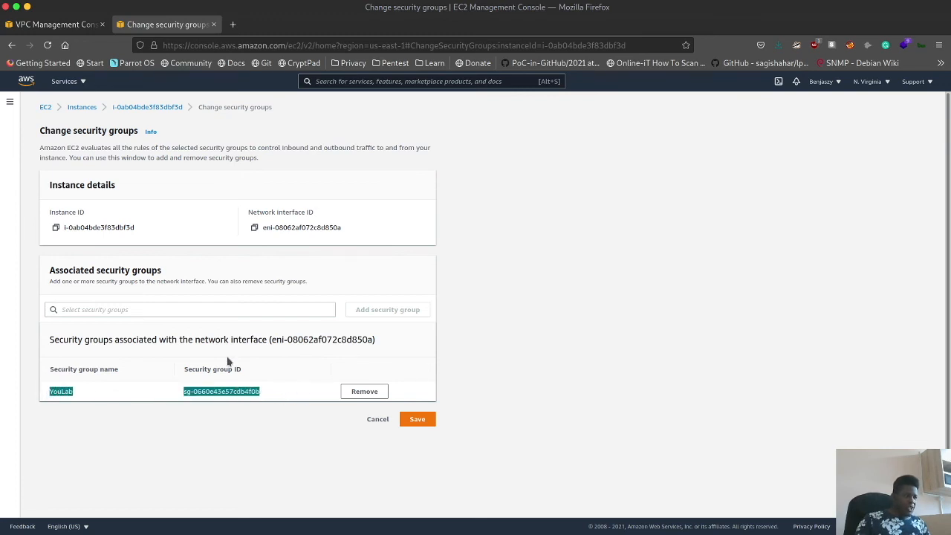
click(374, 420)
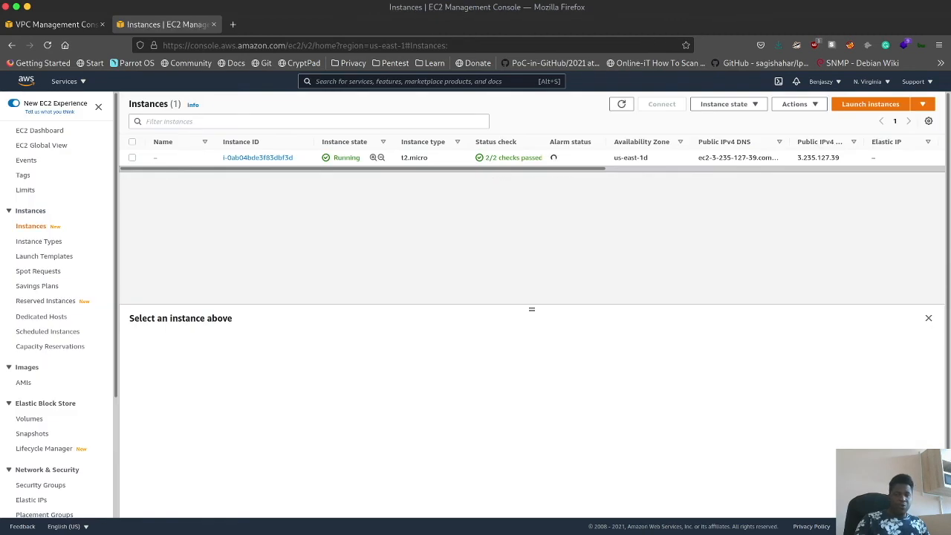
Step: Review the Create and Configure Network Access Control List task in the terminal, and return to the browser
key(alt+Tab)
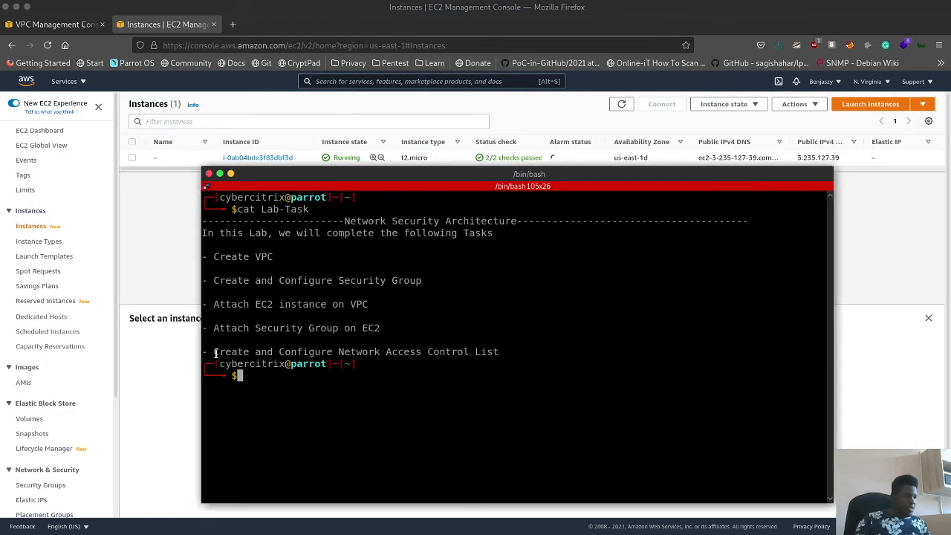
drag(213, 352, 516, 352)
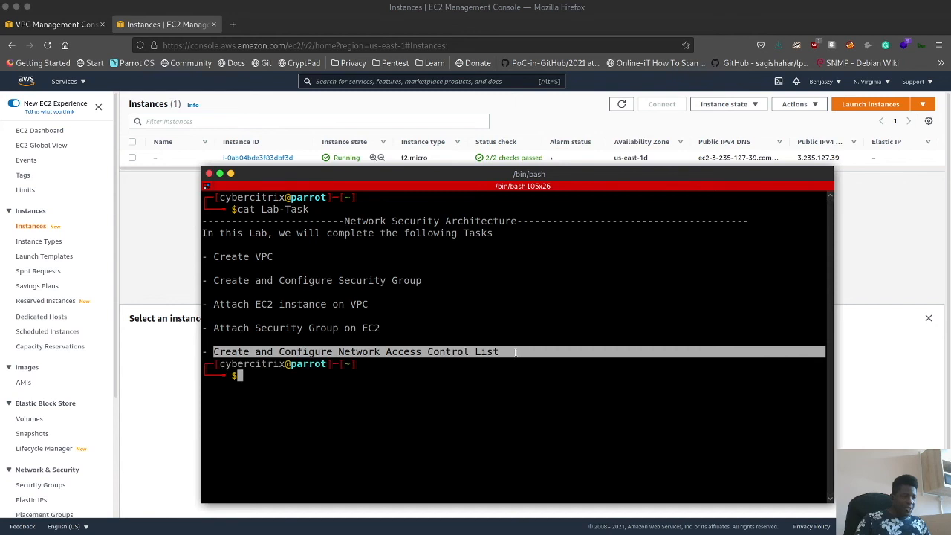
click(155, 376)
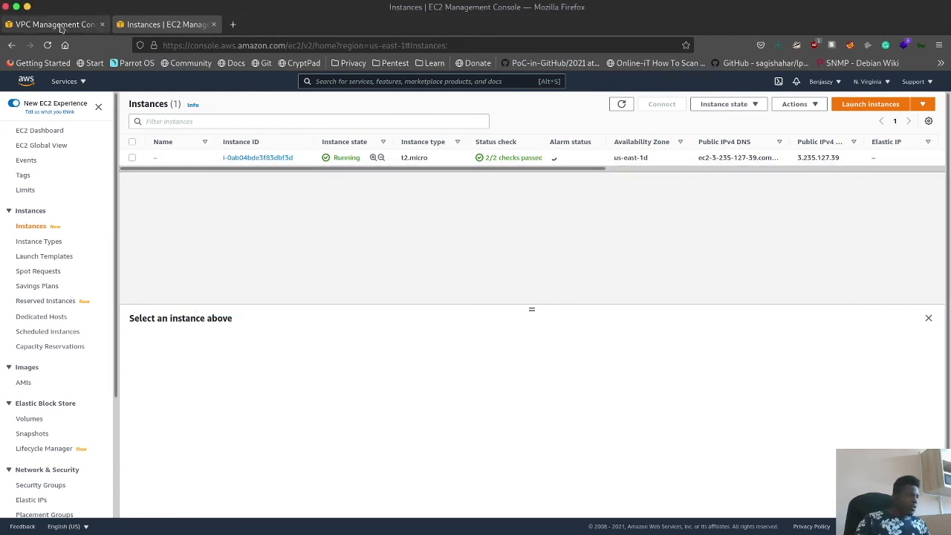
Step: Search the AWS services for vpc, open the VPC service and show its network ACLs
click(84, 83)
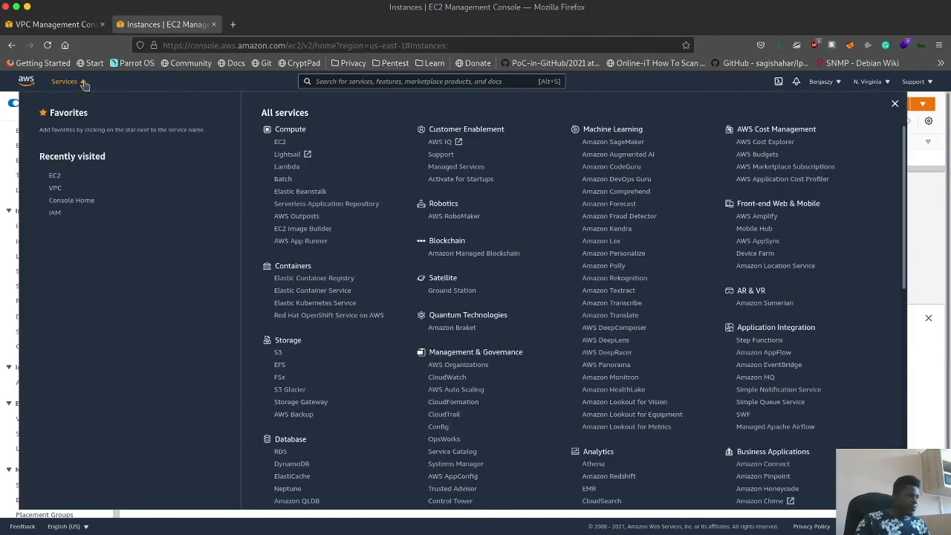
click(409, 81)
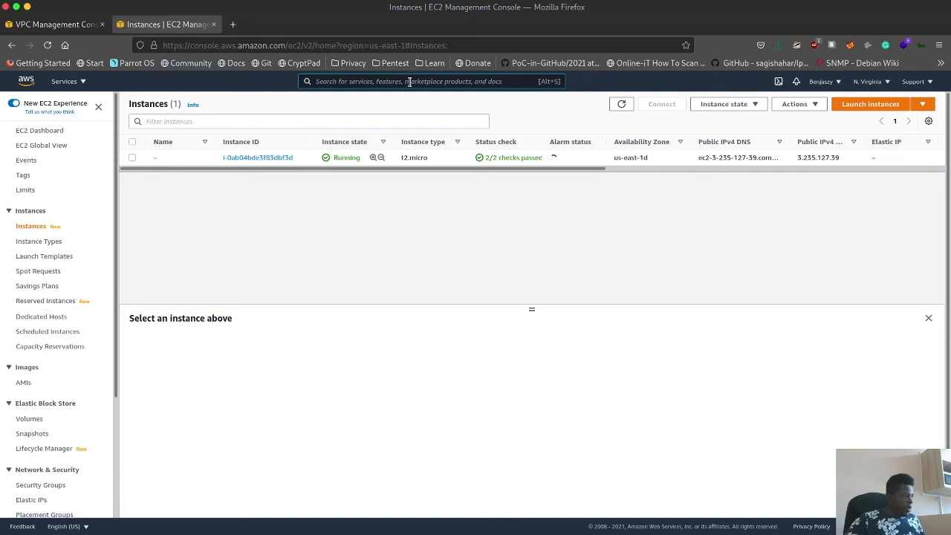
text(vpc)
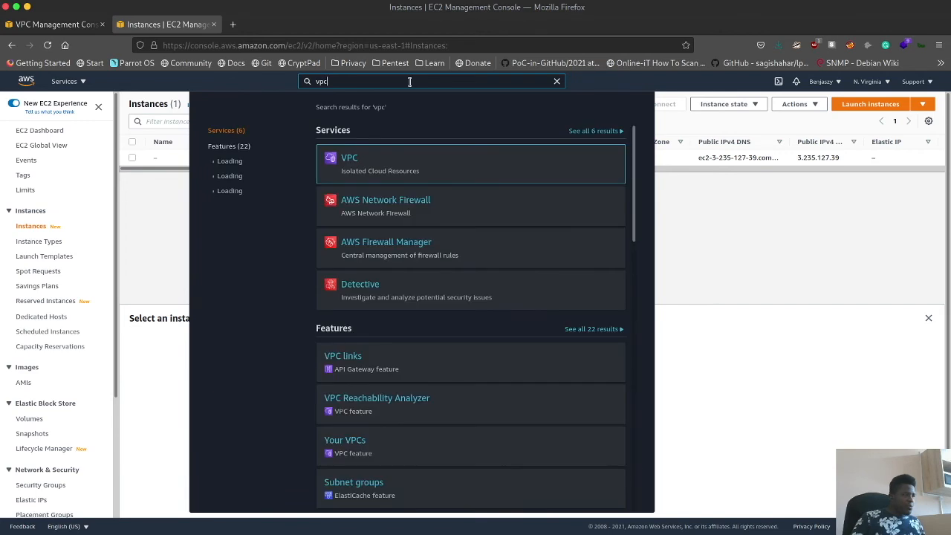
click(349, 159)
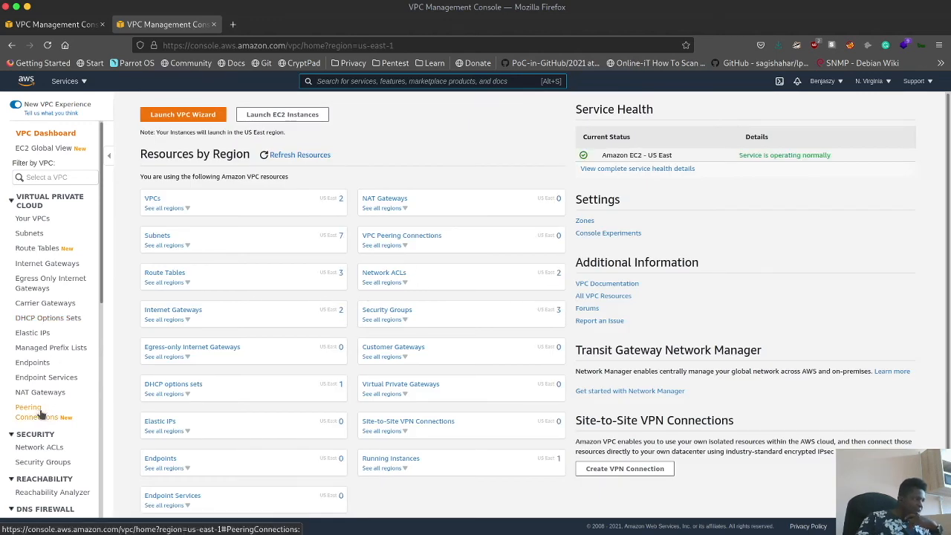
click(47, 449)
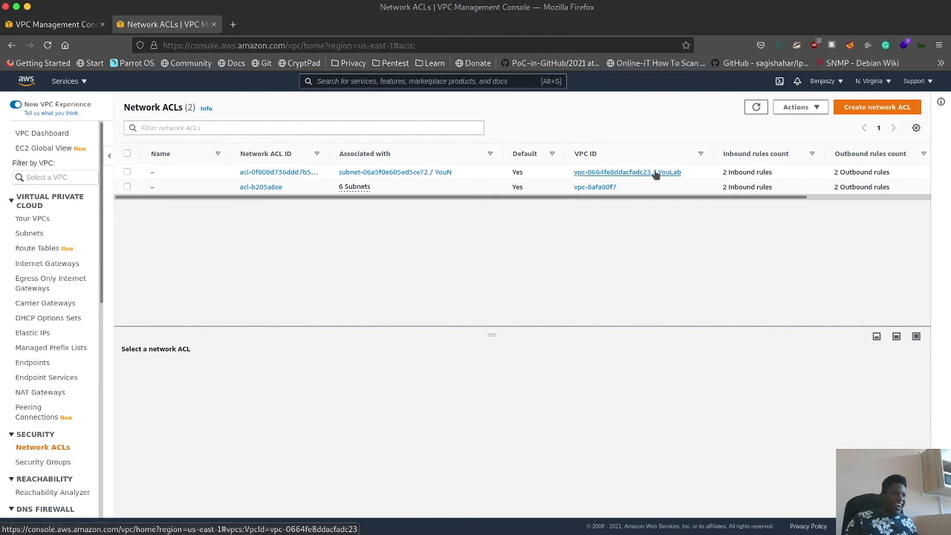
Step: Select the network ACL that belongs to the YouLab VPC and check the actions available for it
click(128, 172)
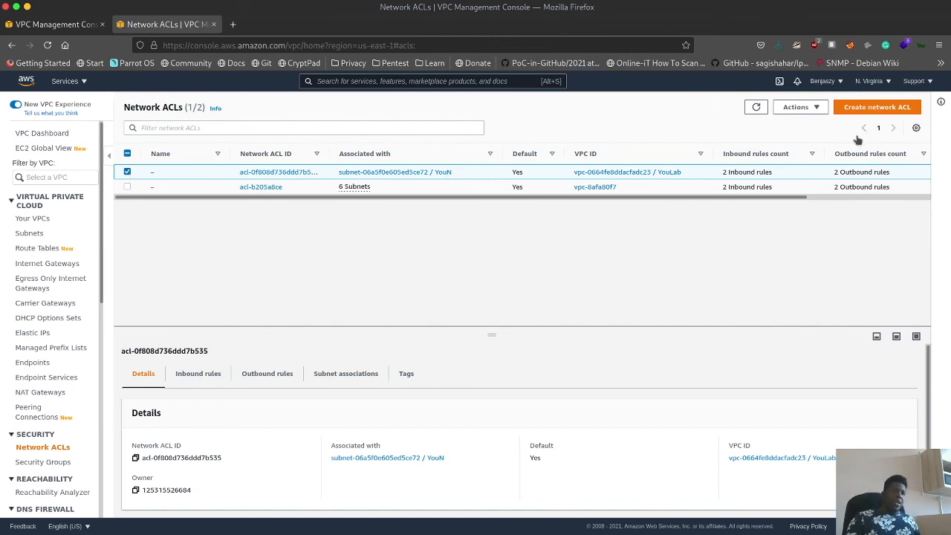
click(815, 109)
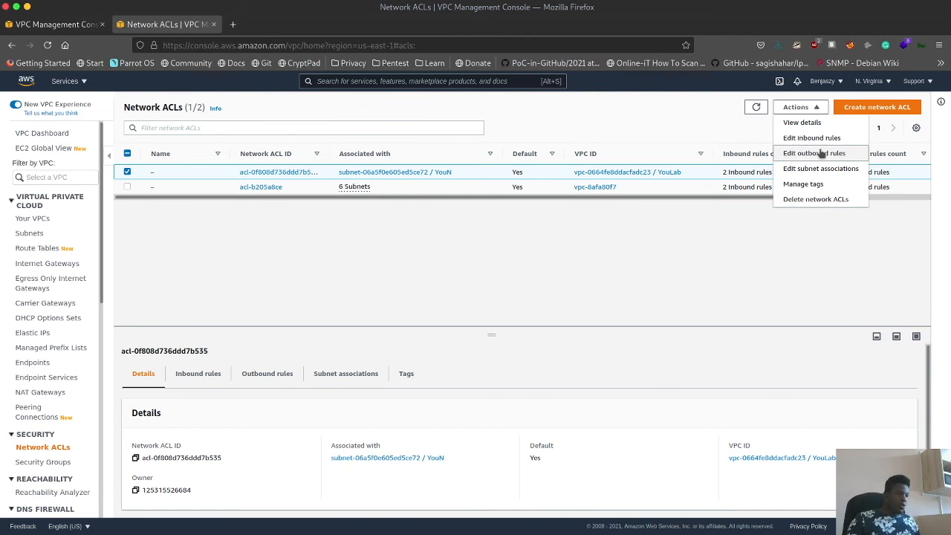
click(767, 217)
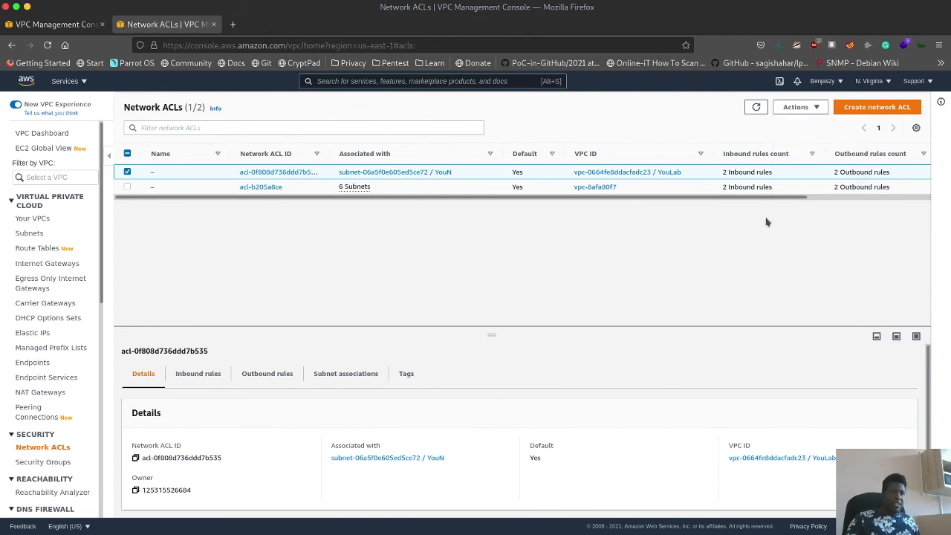
Step: Create a network ACL named YouLab-ACL in the YouLab VPC
click(871, 108)
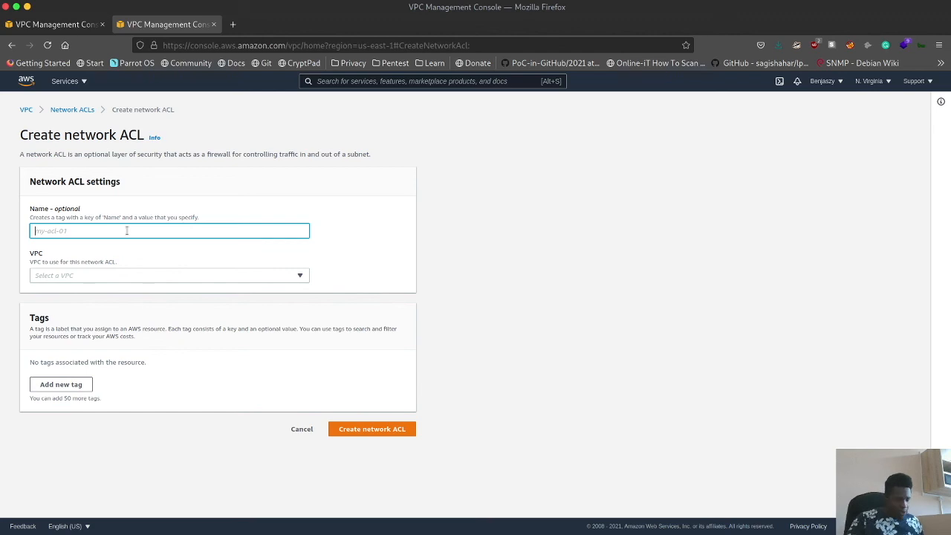
text(YouLab)
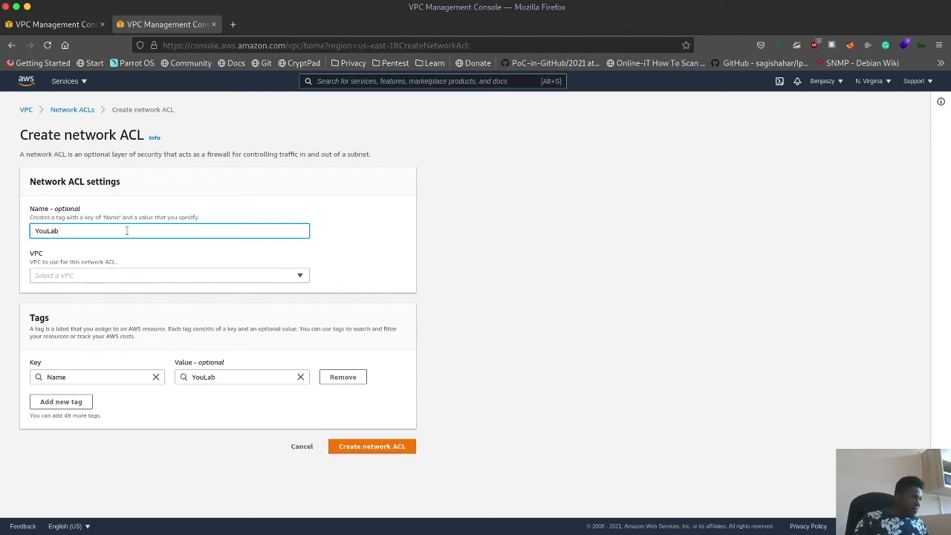
text(-)
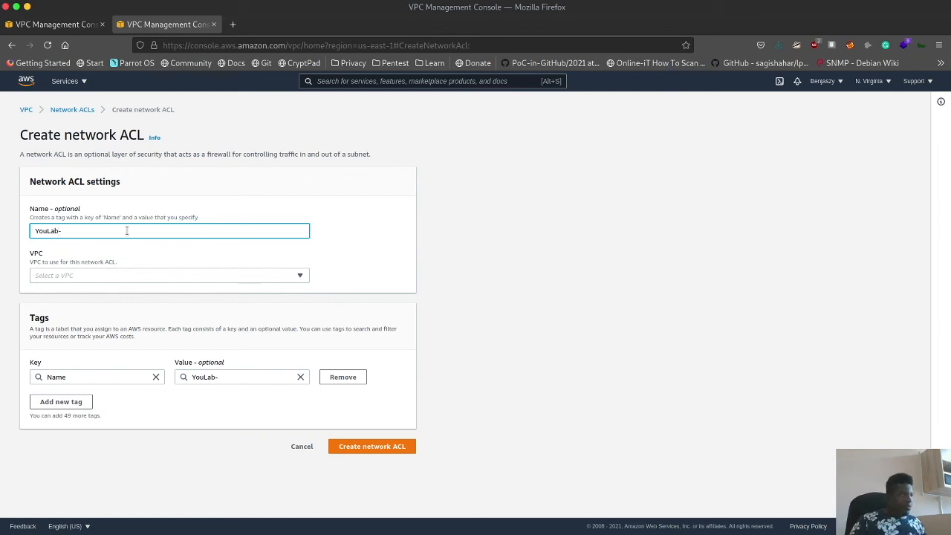
text(ACL)
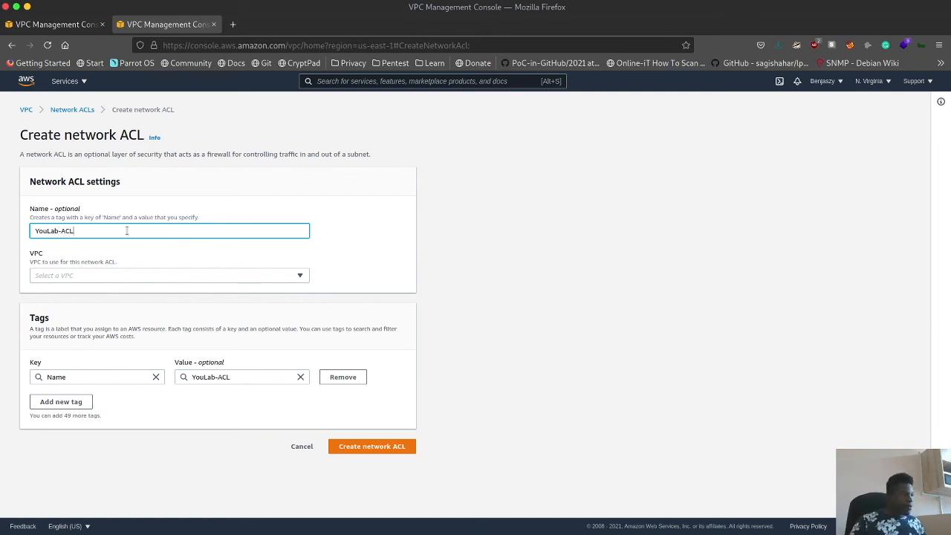
click(49, 277)
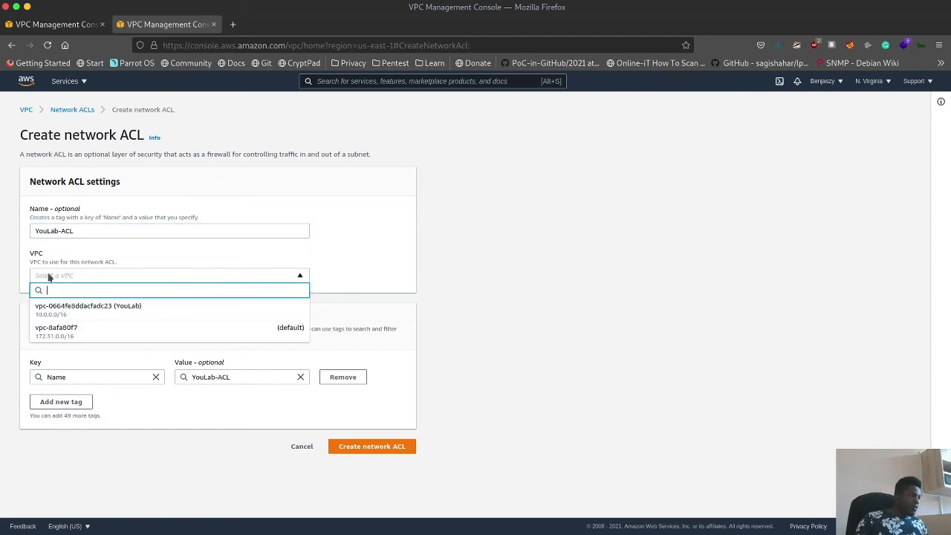
click(71, 312)
click(179, 283)
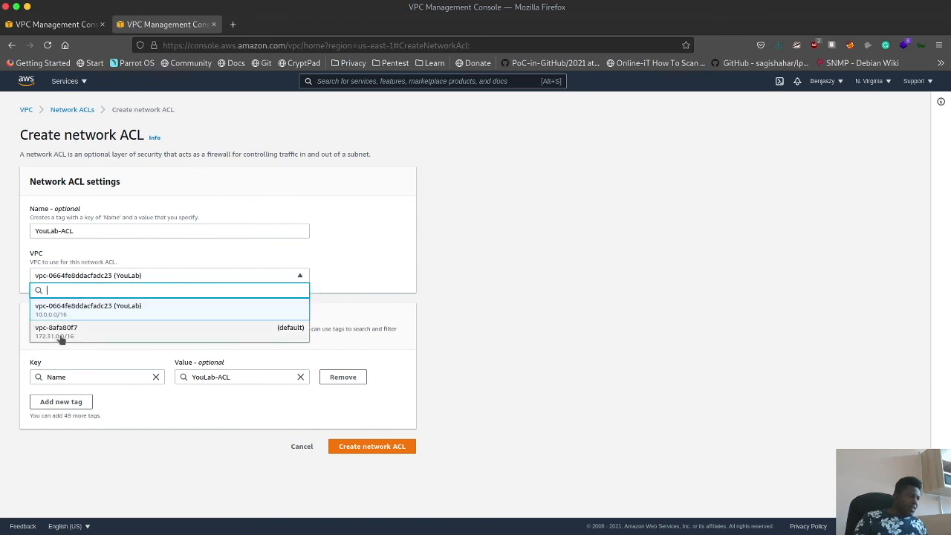
click(57, 310)
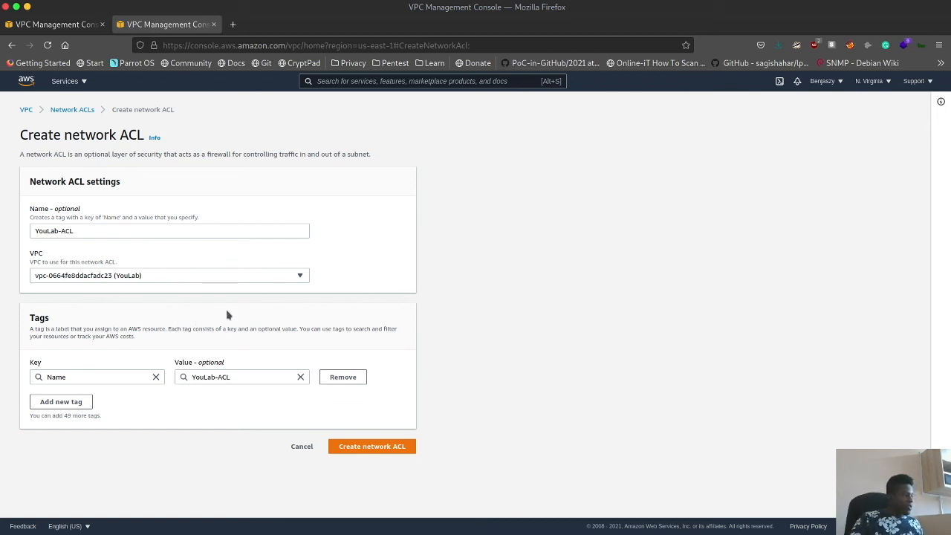
click(354, 445)
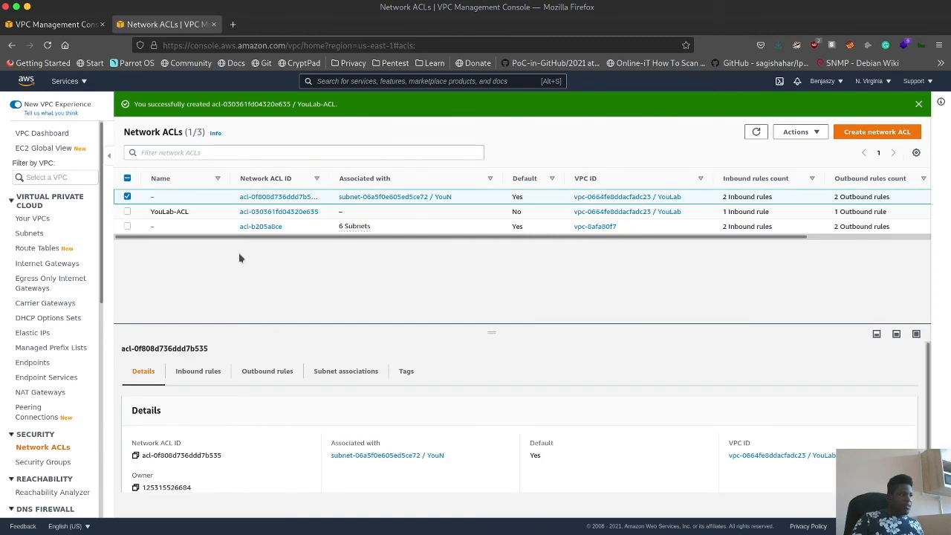
Step: Select YouLab-ACL and check its inbound and outbound rules
click(162, 212)
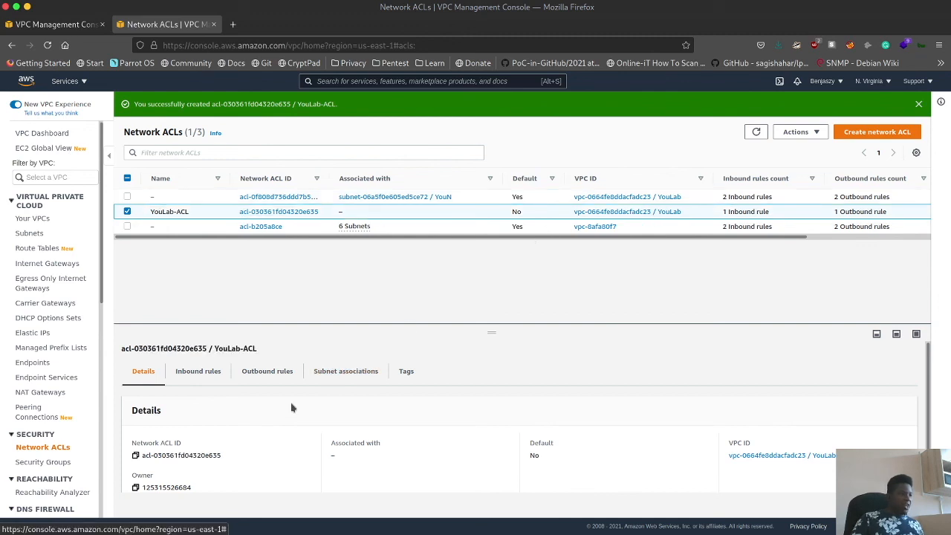
click(199, 371)
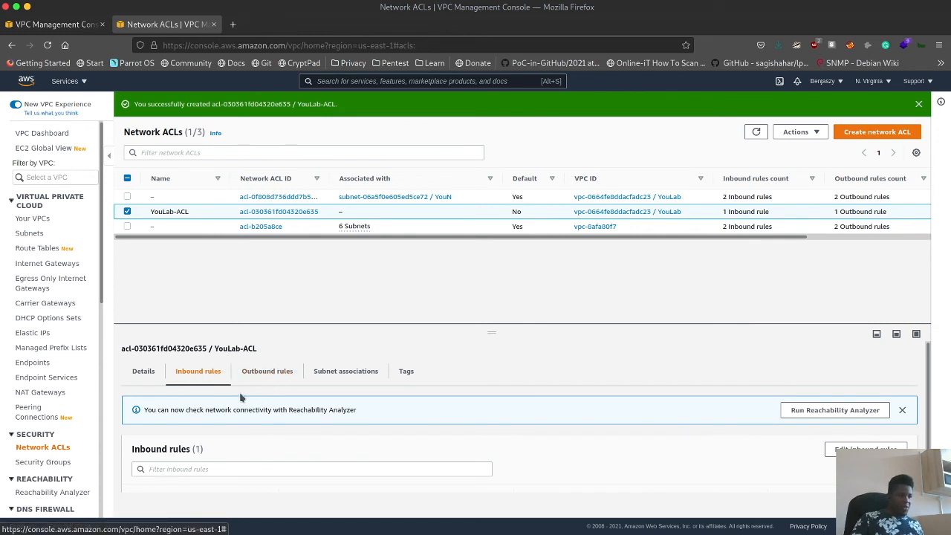
click(281, 375)
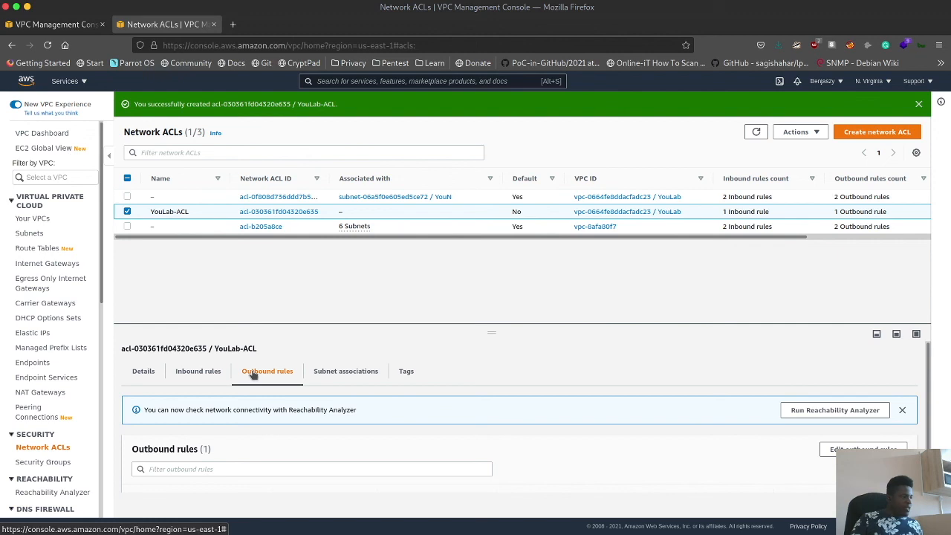
click(193, 373)
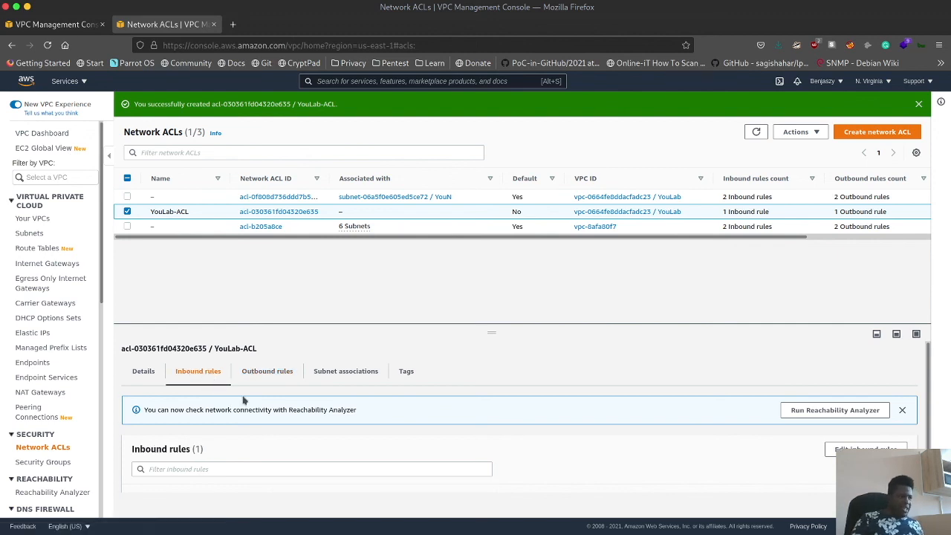
Step: Edit the inbound rules of YouLab-ACL, replacing the drafted rule with a new SSH (22) rule that allows source 192.168.0.0/24
click(862, 449)
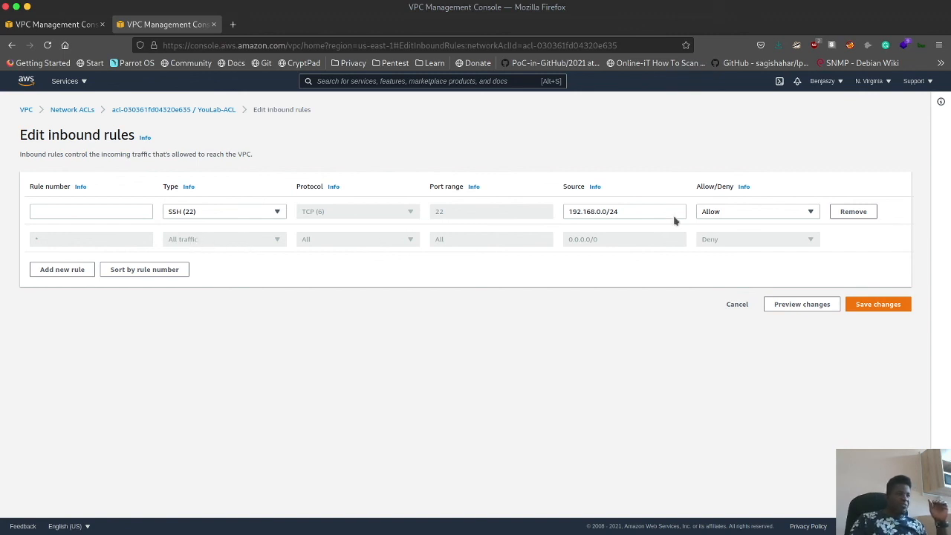
click(852, 213)
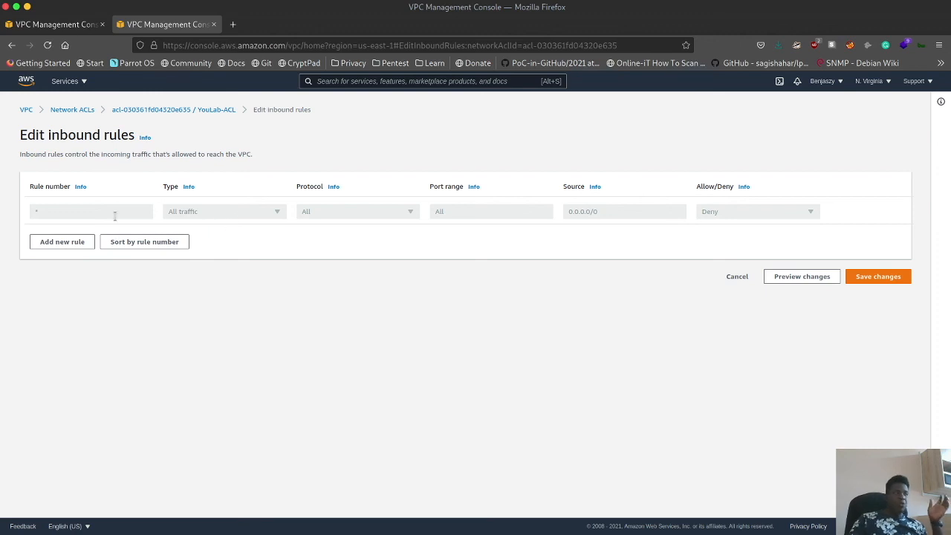
click(61, 243)
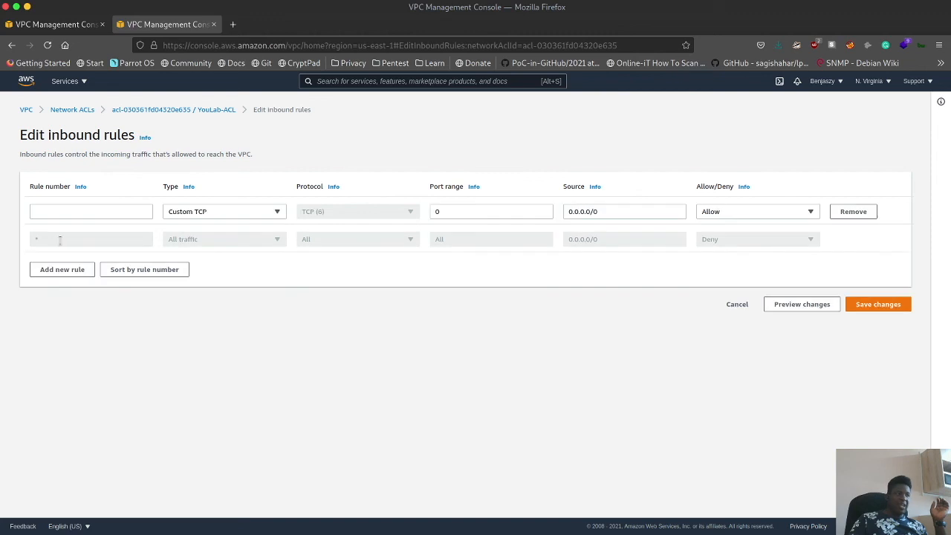
click(215, 215)
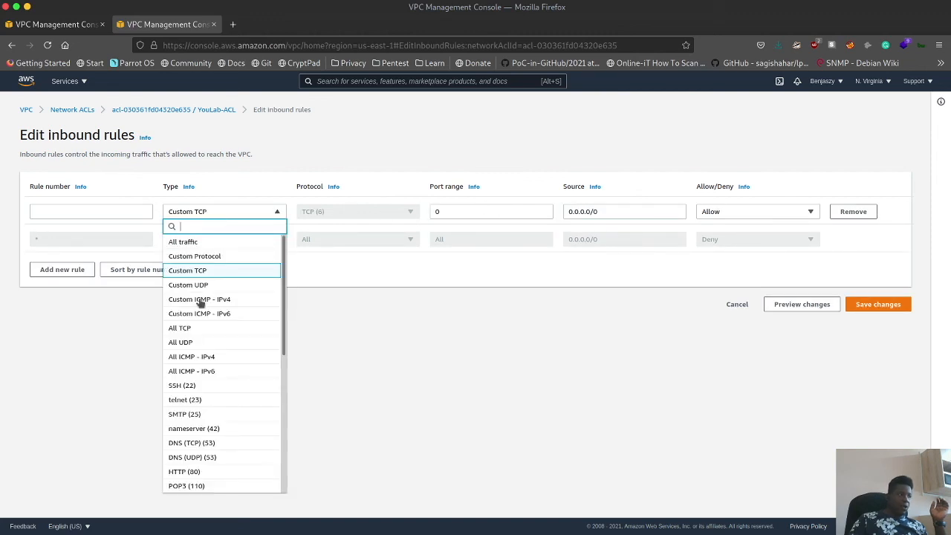
click(193, 386)
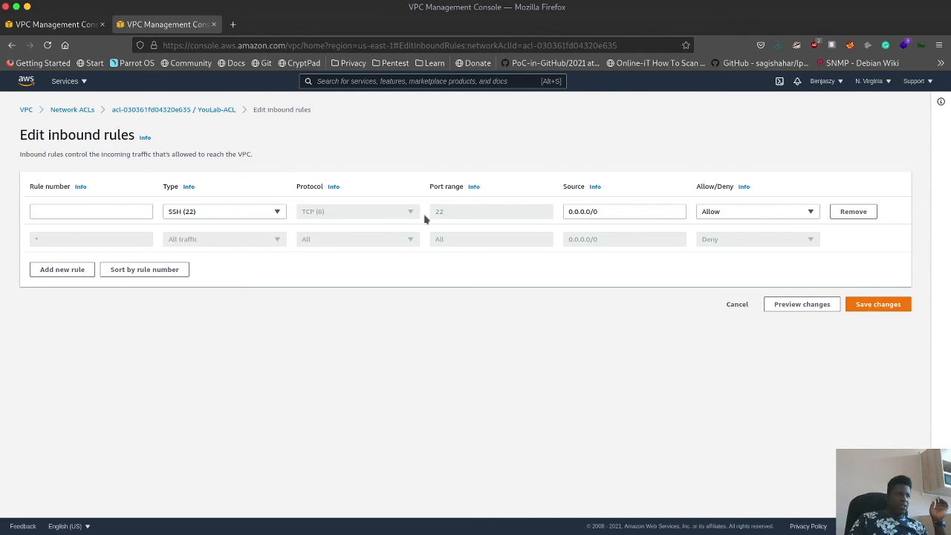
drag(615, 212, 524, 215)
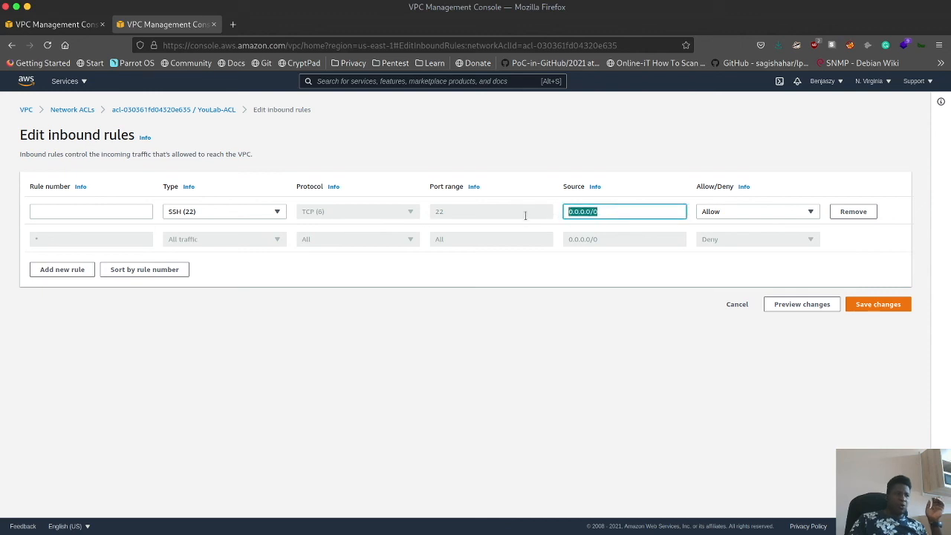
text(192)
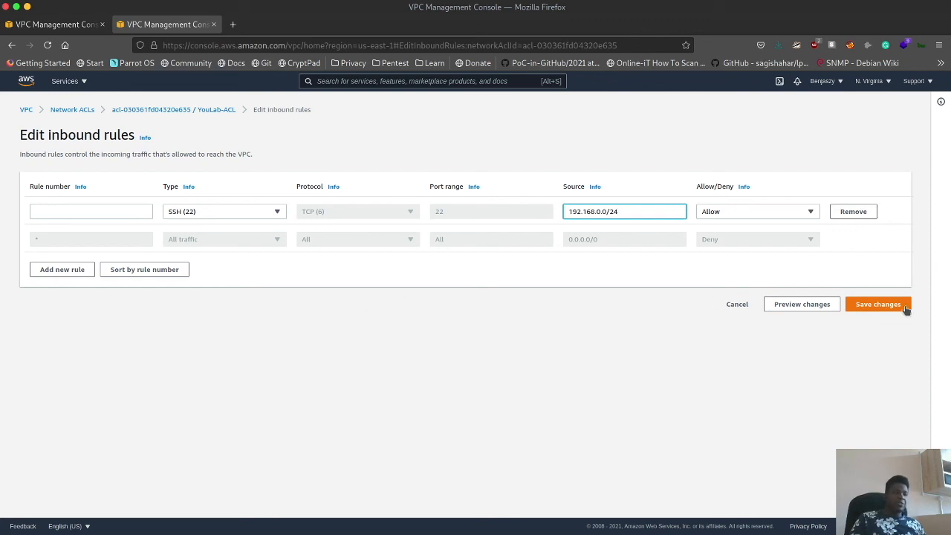
Step: Give the inbound SSH rule the rule number 1 and save the inbound rules
click(877, 304)
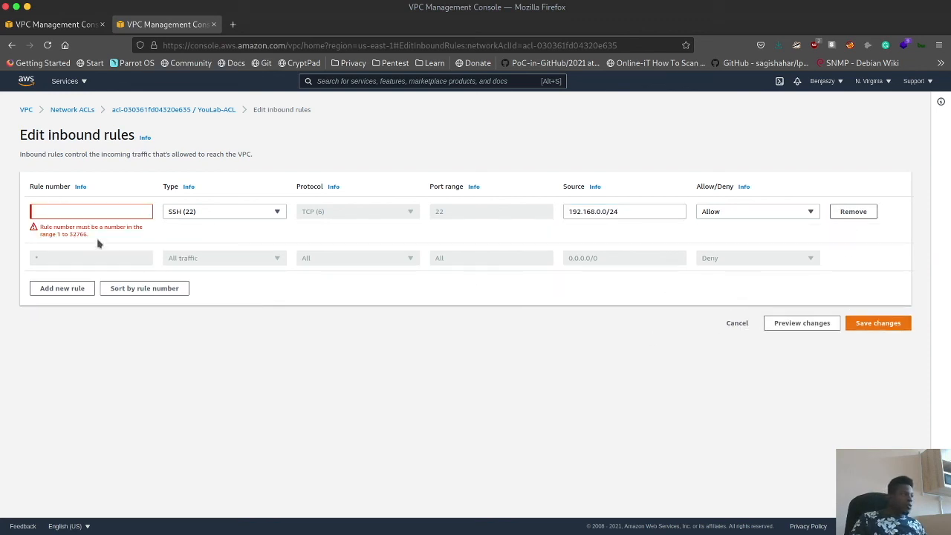
click(94, 215)
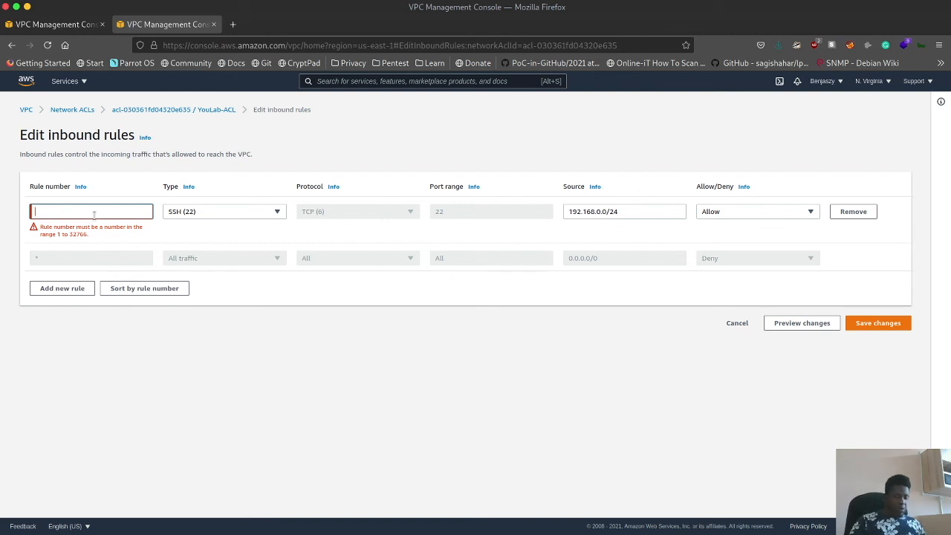
text(1)
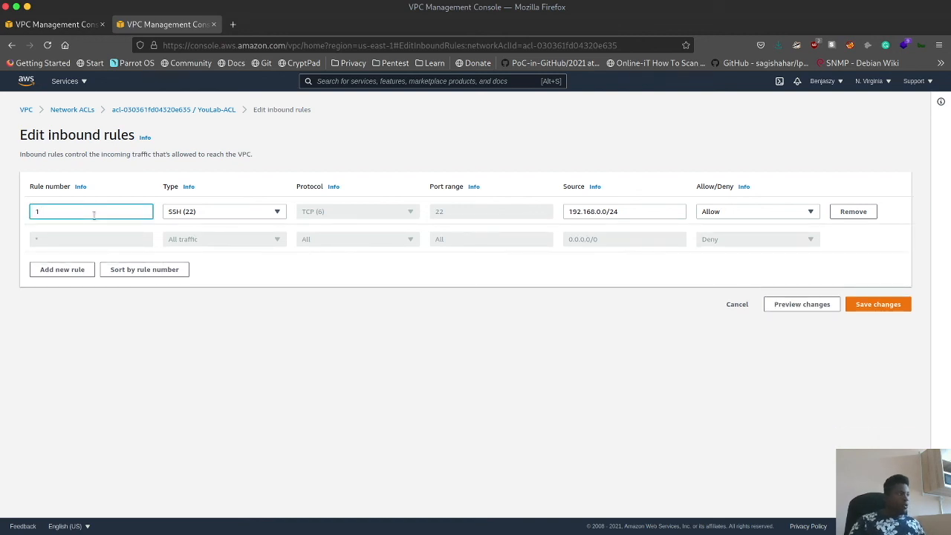
click(881, 306)
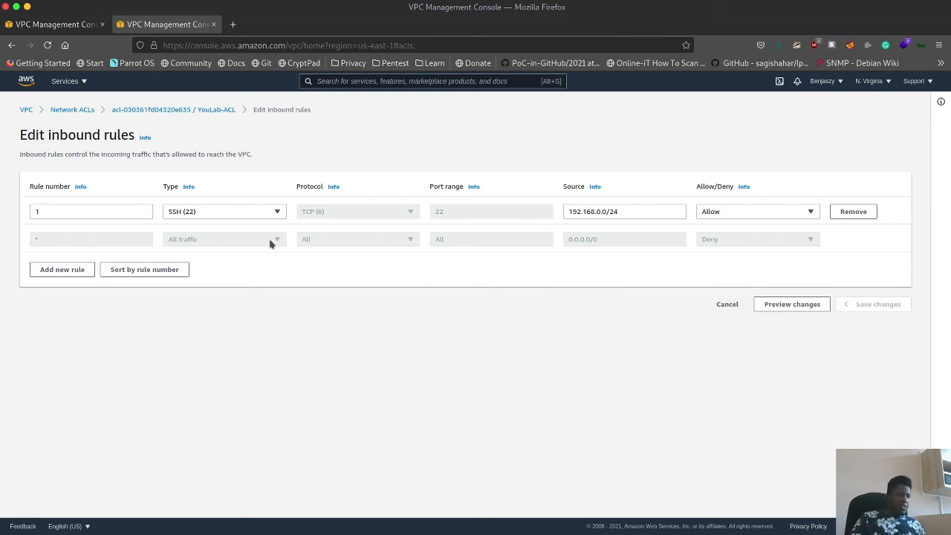